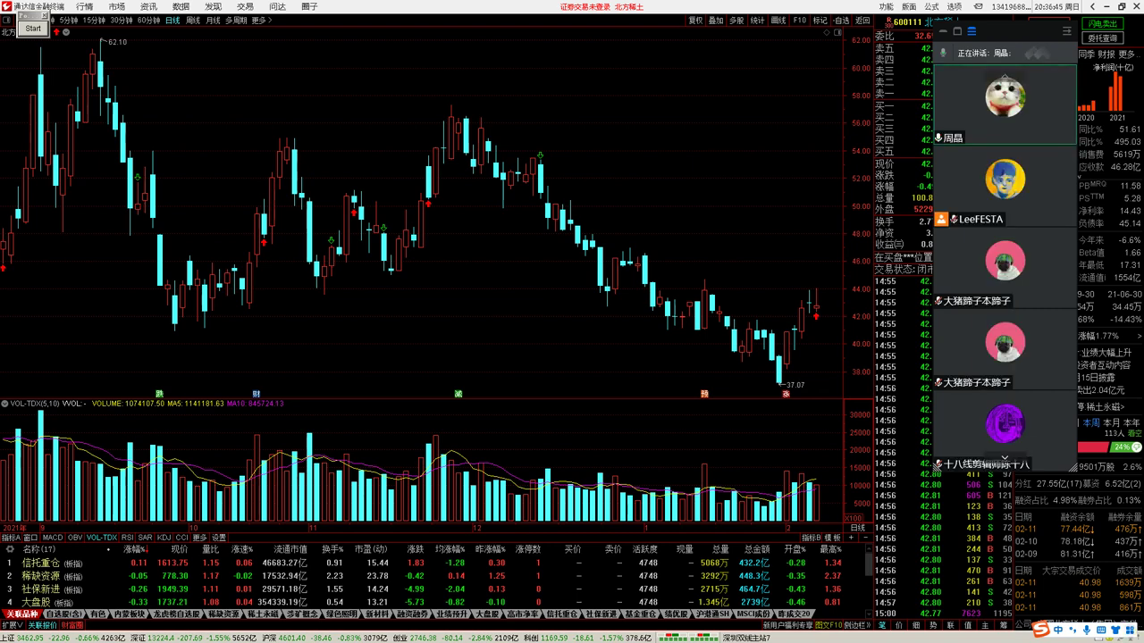
Move the meeting panel aside and switch to the 工作簿1(2).xlsx workbook, passing through the 0213.pptx presentation
{"action": "left_click_drag", "start_coordinate": [996, 32], "coordinate": [1138, 41]}
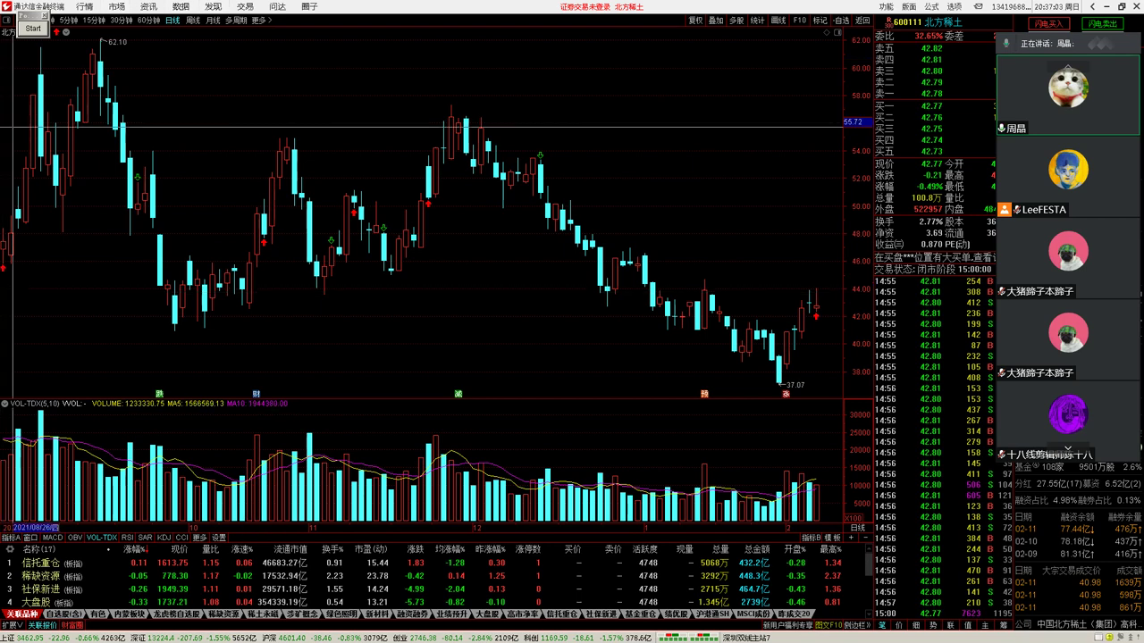
{"action": "key", "text": "alt+Tab"}
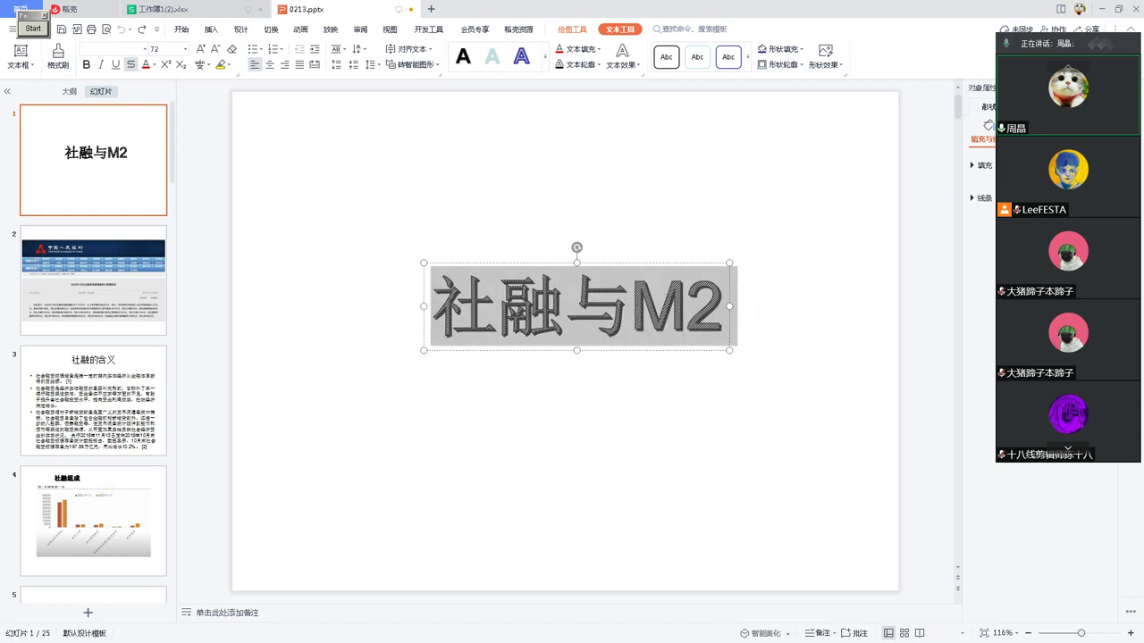
{"action": "key", "text": "Escape"}
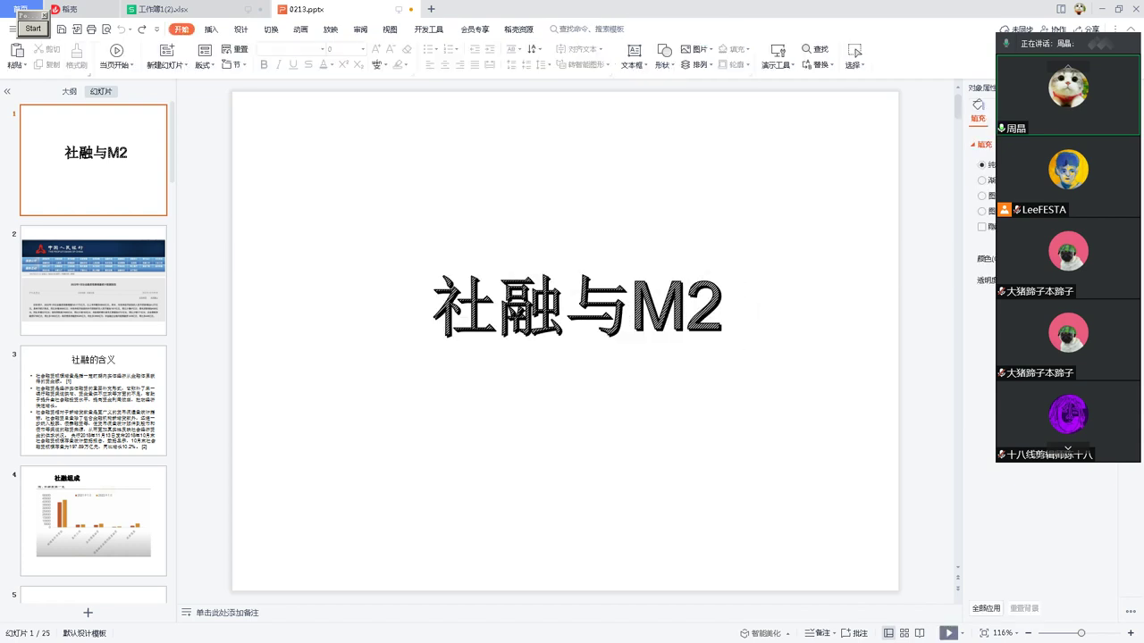
{"action": "key", "text": "ctrl+Tab"}
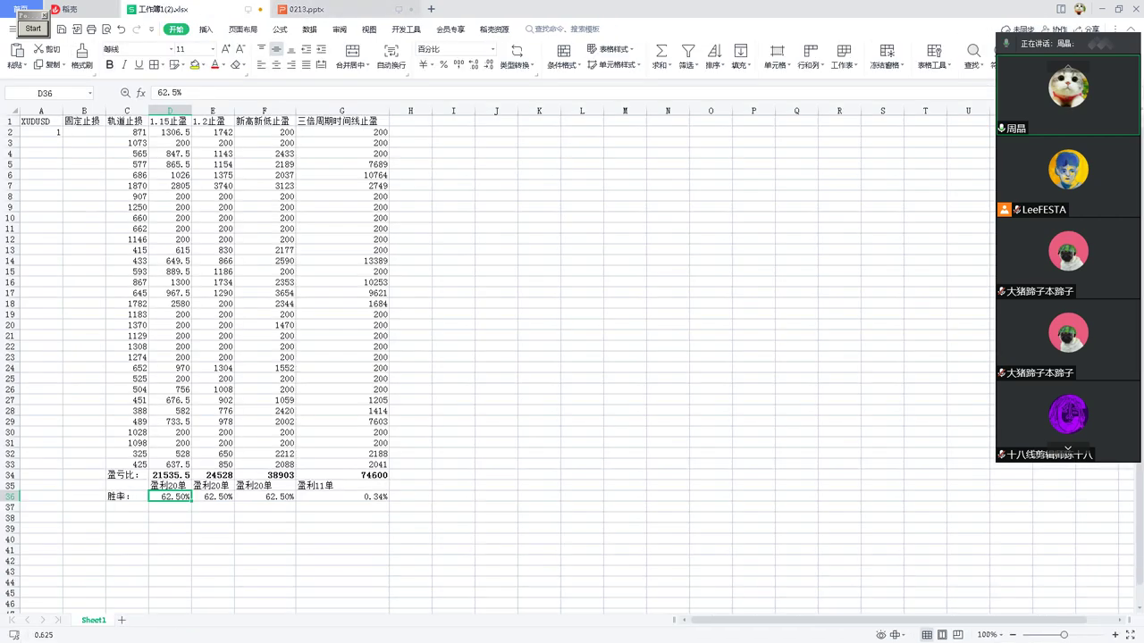
Examine the take-profit strategy table in C1:G36, including its profit totals, winning order counts and win rates in rows 34 to 36
{"action": "left_click", "coordinate": [170, 485]}
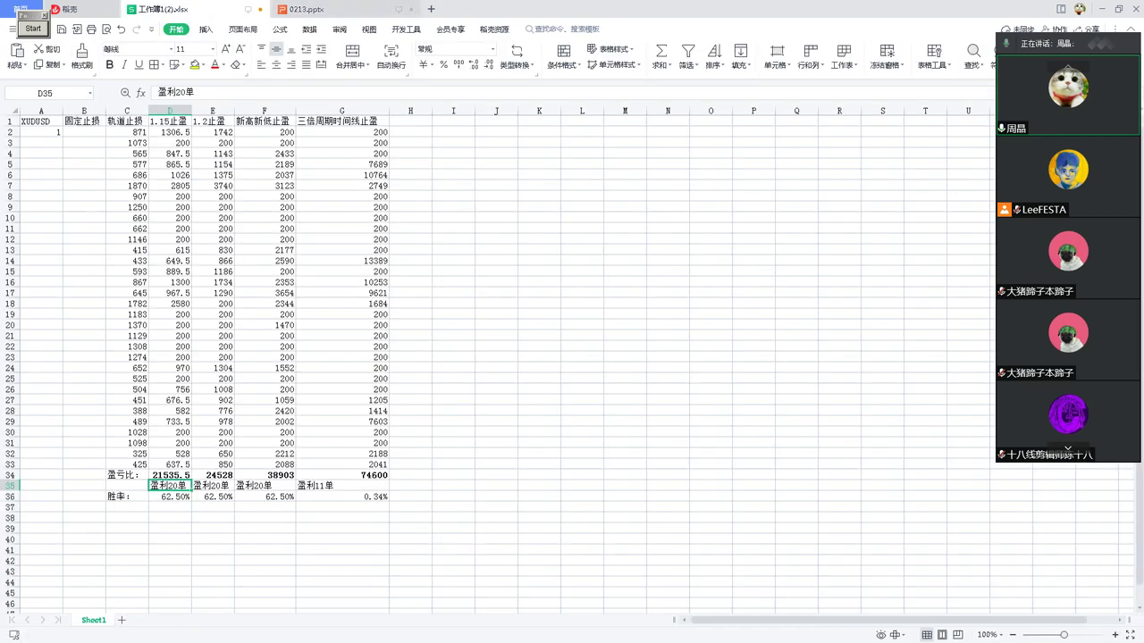
{"action": "double_click", "coordinate": [174, 485]}
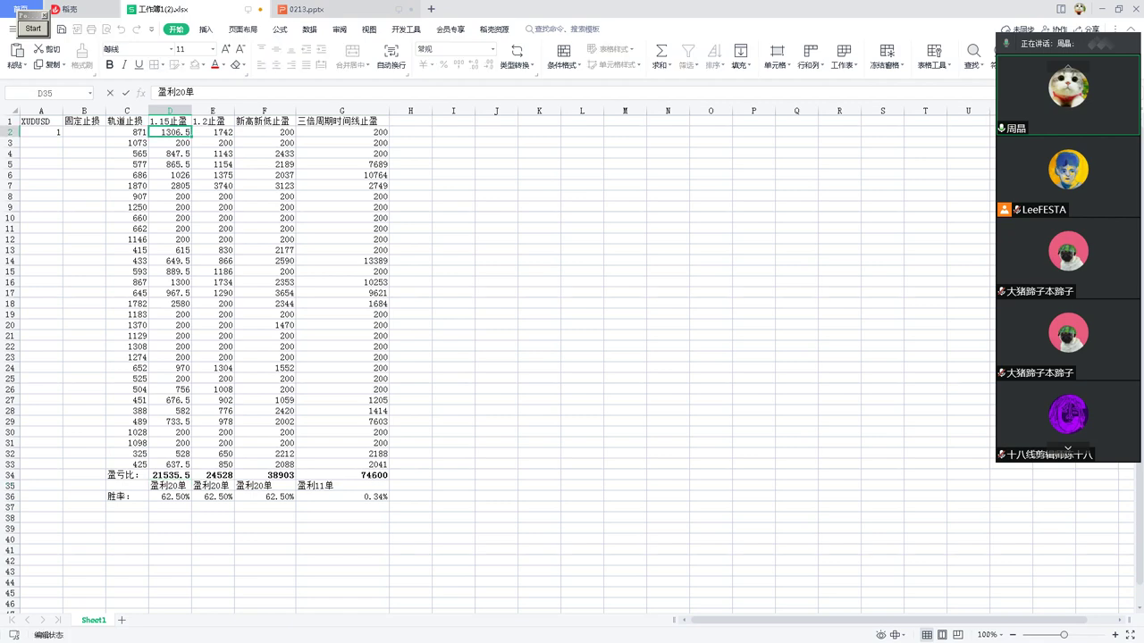
{"action": "left_click", "coordinate": [170, 131]}
{"action": "left_click_drag", "start_coordinate": [125, 120], "coordinate": [375, 496]}
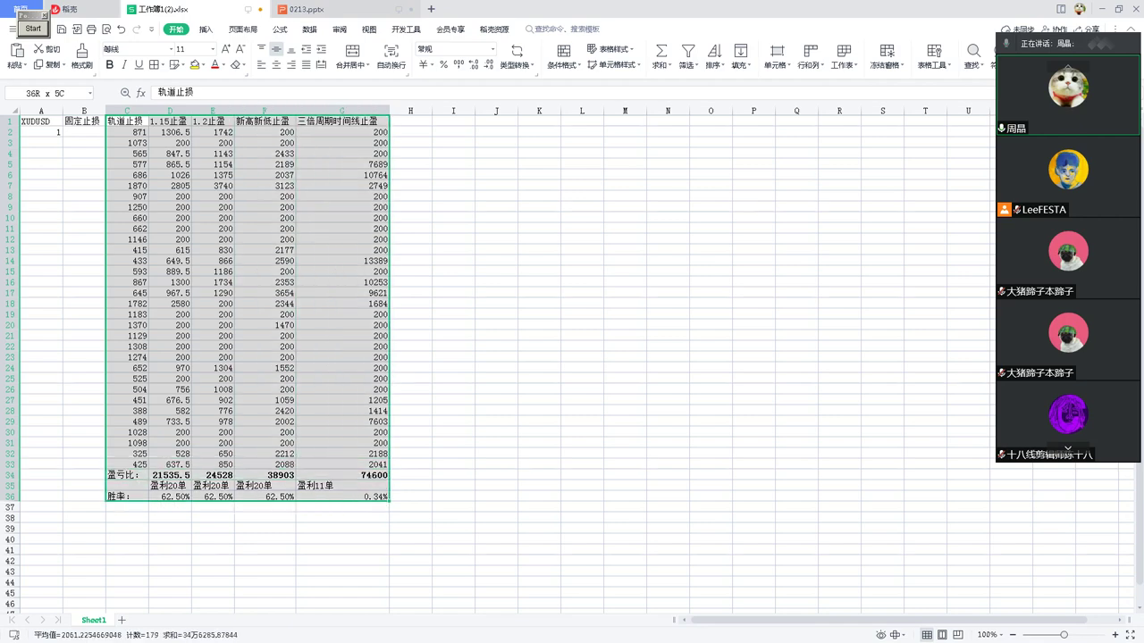
{"action": "left_click", "coordinate": [212, 506]}
{"action": "left_click_drag", "start_coordinate": [127, 475], "coordinate": [357, 497]}
{"action": "left_click", "coordinate": [41, 121]}
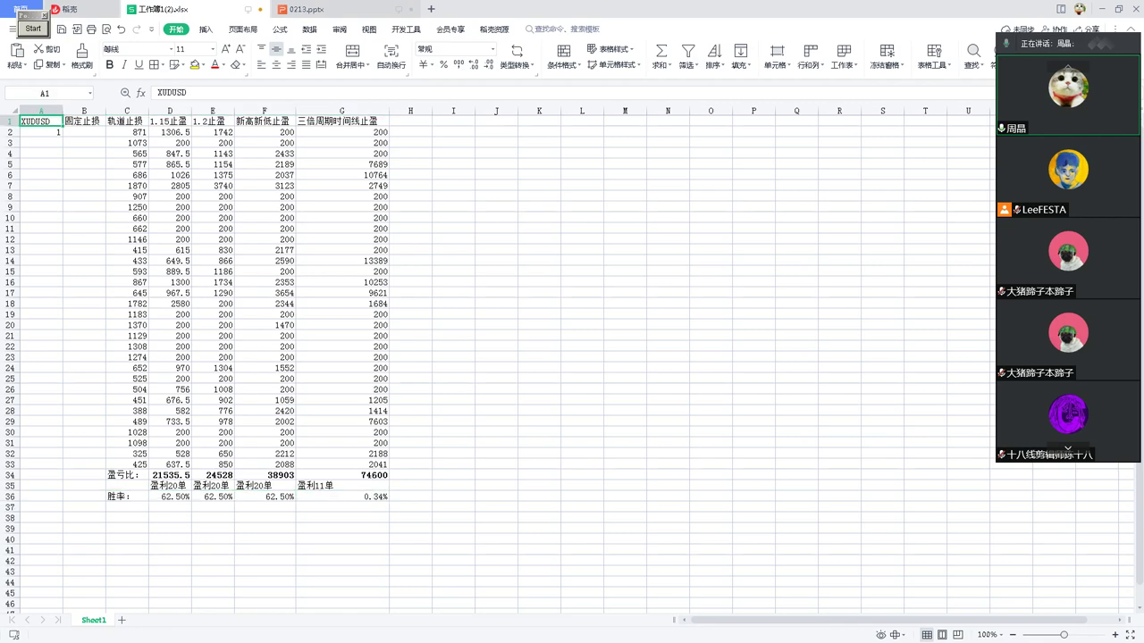
Review the XUDUSD position cells A1:A2, the 轨道止损 values in C2:C33 and the run of equal results in D8:G12
{"action": "left_click_drag", "start_coordinate": [41, 120], "coordinate": [41, 133]}
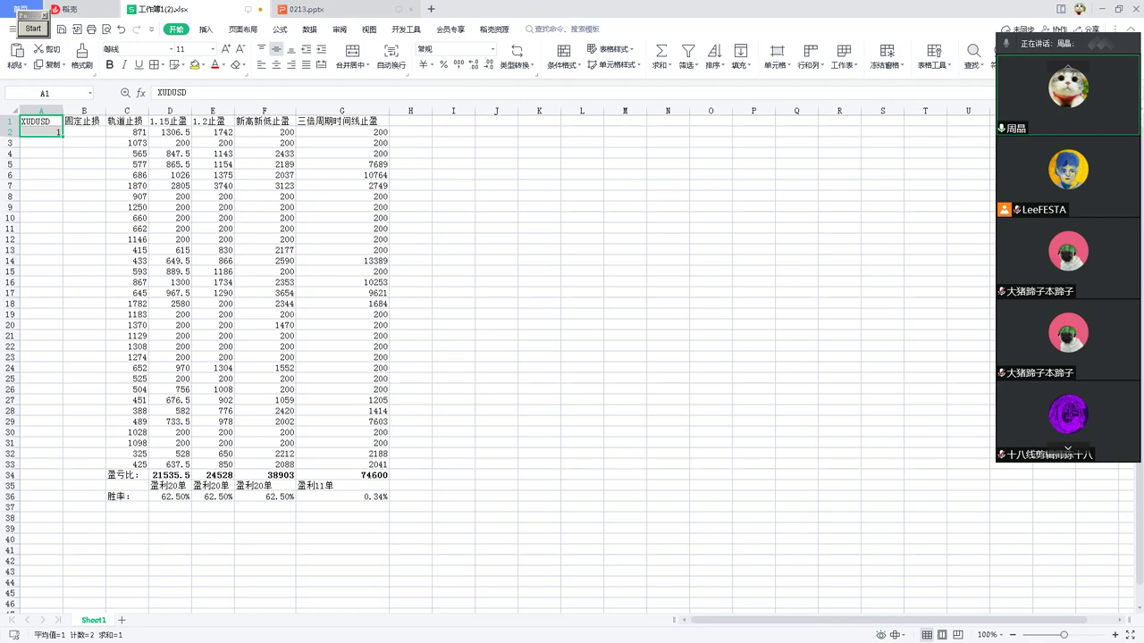
{"action": "left_click", "coordinate": [41, 153]}
{"action": "left_click", "coordinate": [41, 133]}
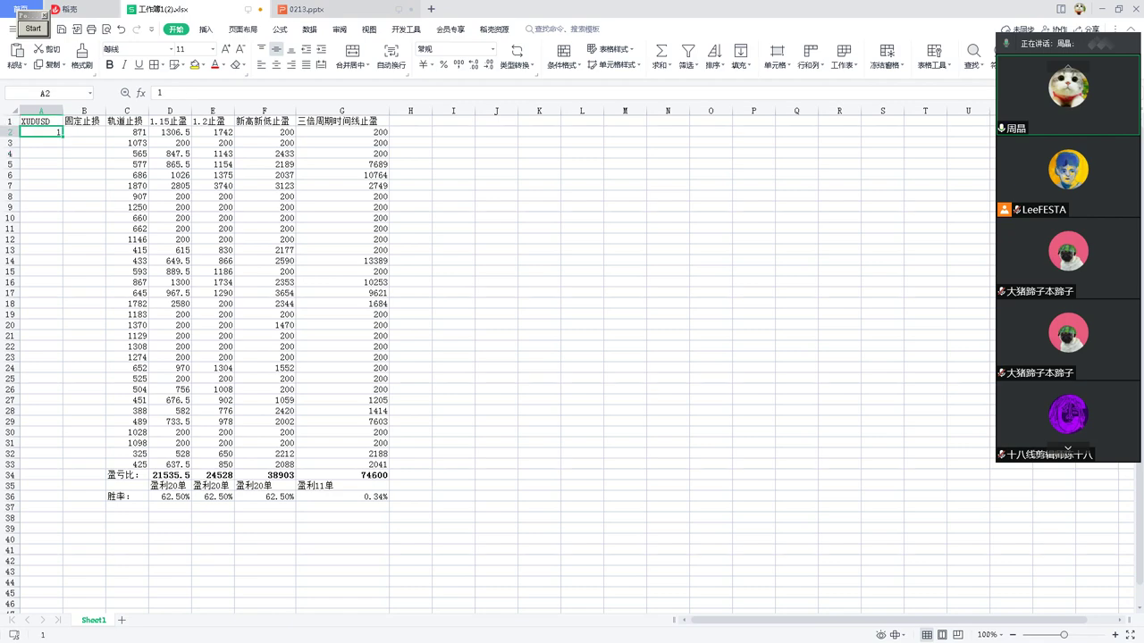
{"action": "left_click", "coordinate": [126, 132]}
{"action": "left_click_drag", "start_coordinate": [126, 132], "coordinate": [143, 436]}
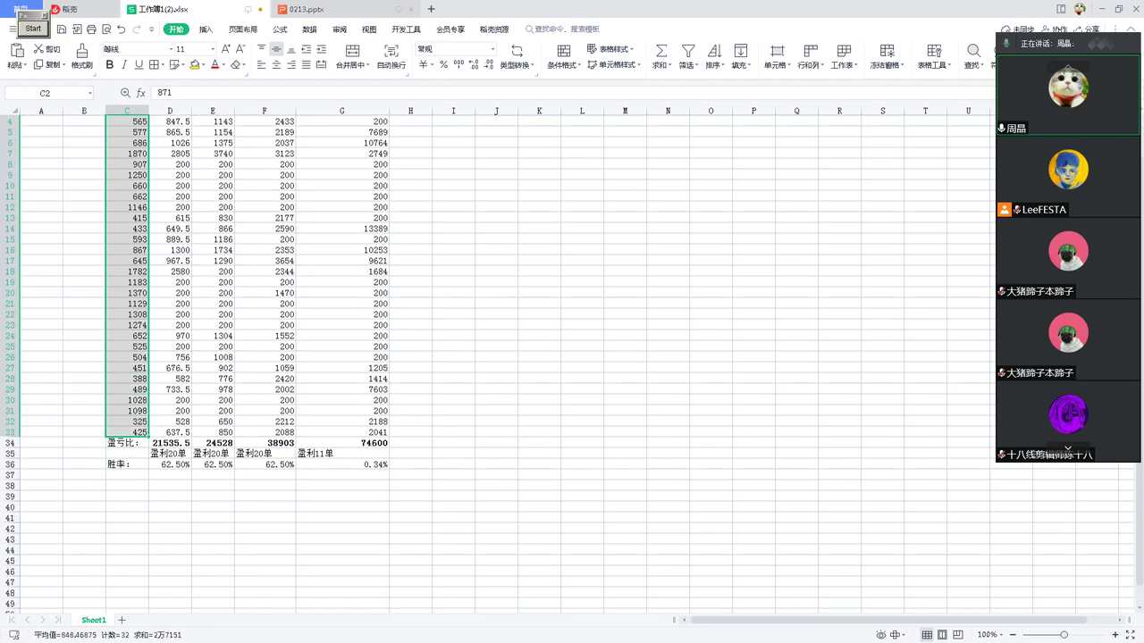
{"action": "left_click", "coordinate": [264, 367]}
{"action": "left_click_drag", "start_coordinate": [170, 165], "coordinate": [343, 217]}
{"action": "left_click_drag", "start_coordinate": [170, 164], "coordinate": [357, 218]}
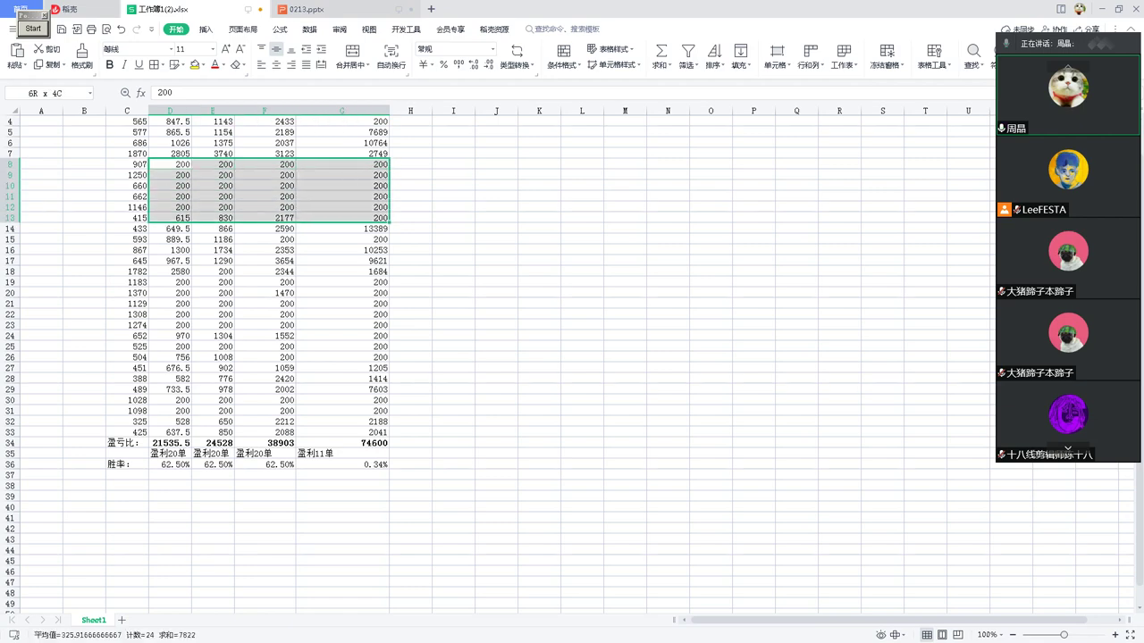
{"action": "left_click", "coordinate": [170, 164]}
{"action": "left_click_drag", "start_coordinate": [170, 165], "coordinate": [358, 208]}
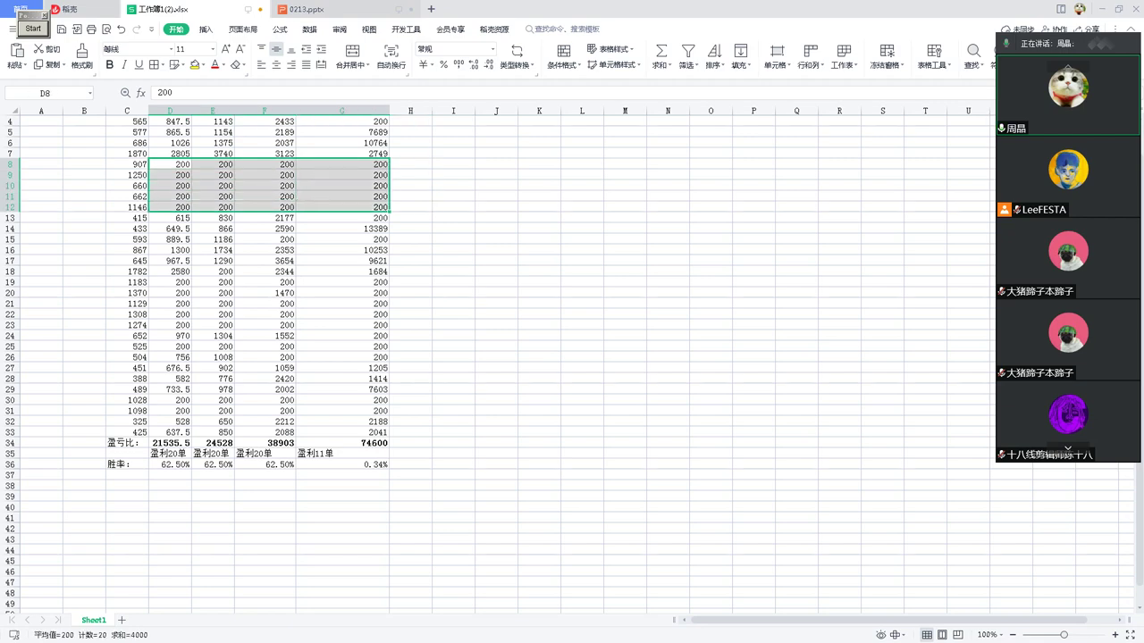
Switch to MetaTrader 5 and look through the open chart tabs for a suitable example
{"action": "key", "text": "alt+Tab"}
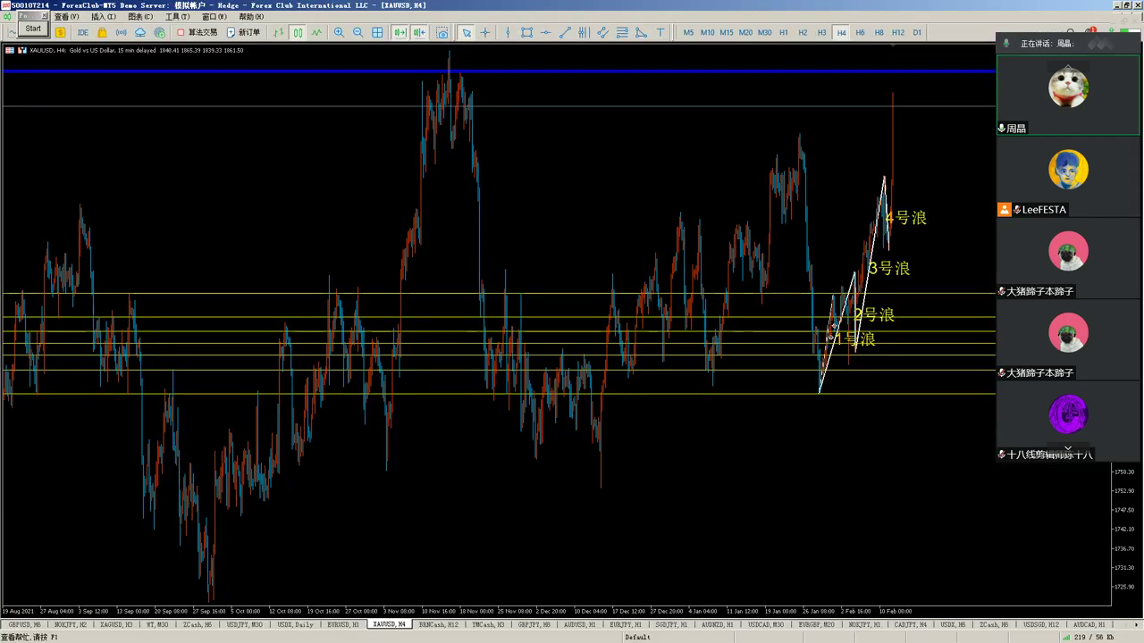
{"action": "left_click", "coordinate": [1135, 625]}
{"action": "left_click", "coordinate": [1136, 625]}
{"action": "left_click", "coordinate": [1136, 625]}
{"action": "left_click", "coordinate": [1125, 625]}
{"action": "left_click", "coordinate": [1136, 624]}
{"action": "left_click", "coordinate": [1136, 624]}
{"action": "left_click", "coordinate": [1136, 625]}
{"action": "left_click", "coordinate": [1125, 625]}
{"action": "left_click", "coordinate": [1124, 625]}
{"action": "left_click", "coordinate": [1125, 625]}
{"action": "left_click", "coordinate": [1124, 624]}
{"action": "left_click", "coordinate": [1125, 624]}
{"action": "left_click", "coordinate": [102, 17]}
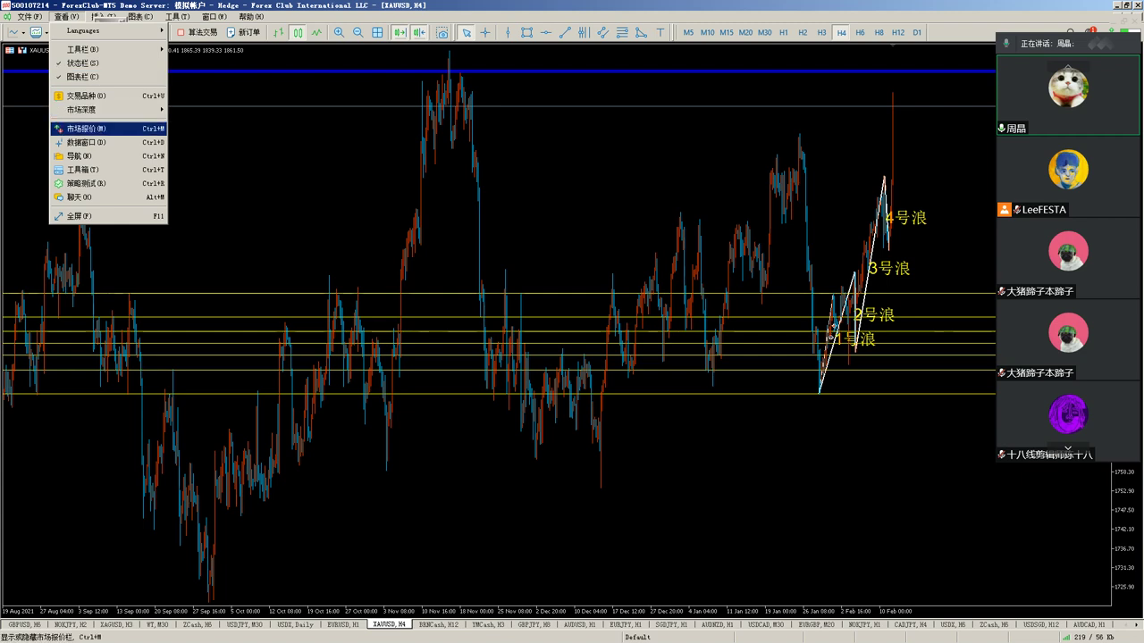
{"action": "left_click", "coordinate": [106, 19]}
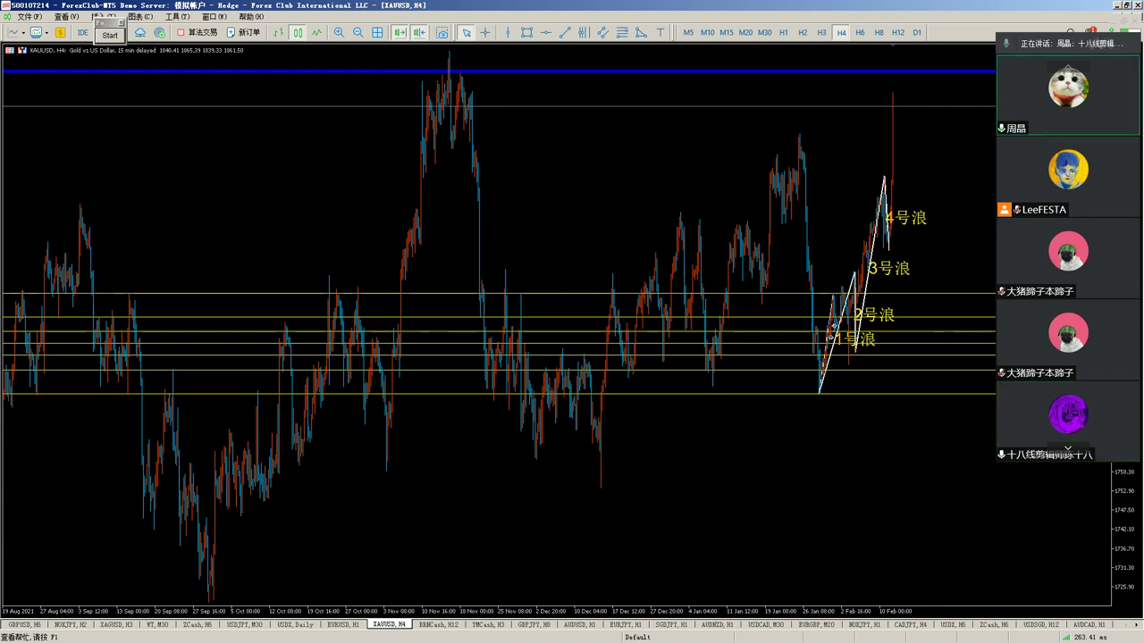
Open a BTCUSD H1 chart and switch to the XAUUSD H1 chart
{"action": "type", "text": "BTCUSD,H1"}
{"action": "key", "text": "Return"}
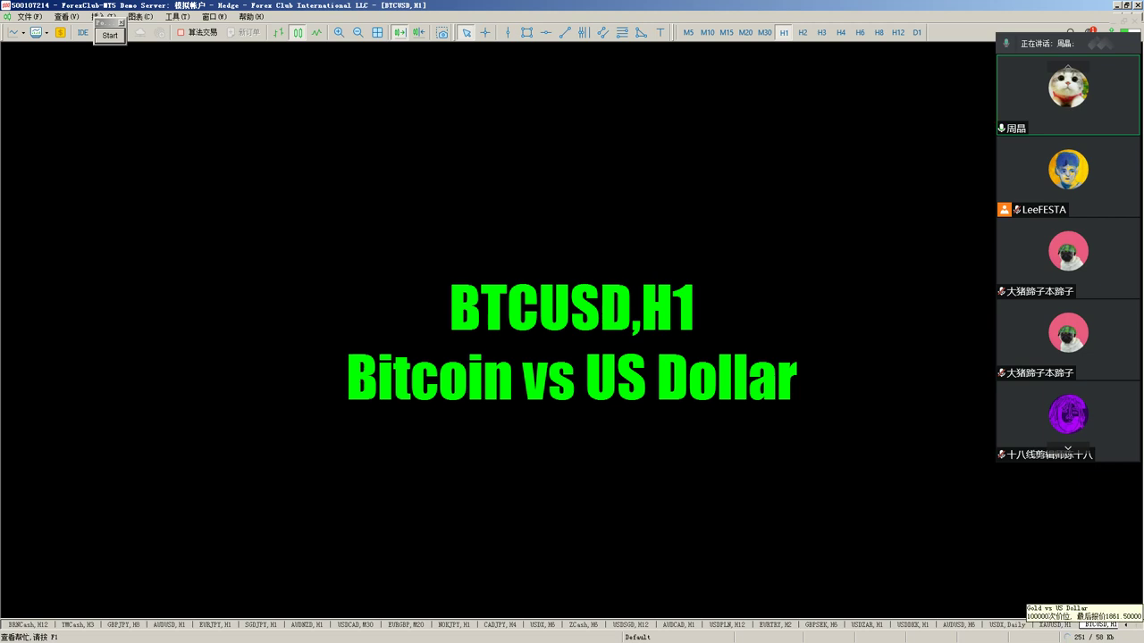
{"action": "left_click", "coordinate": [1054, 625]}
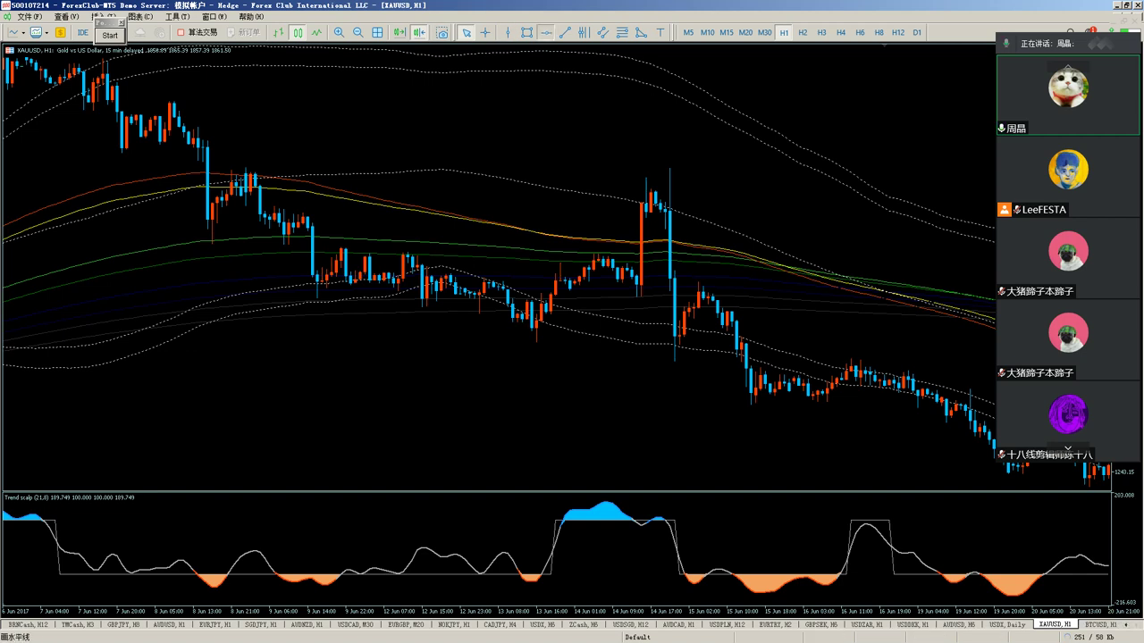
Draw a horizontal line at about 1262.67 on the XAUUSD chart and measure from it to the 14 June spike high and following low
{"action": "left_click", "coordinate": [545, 314]}
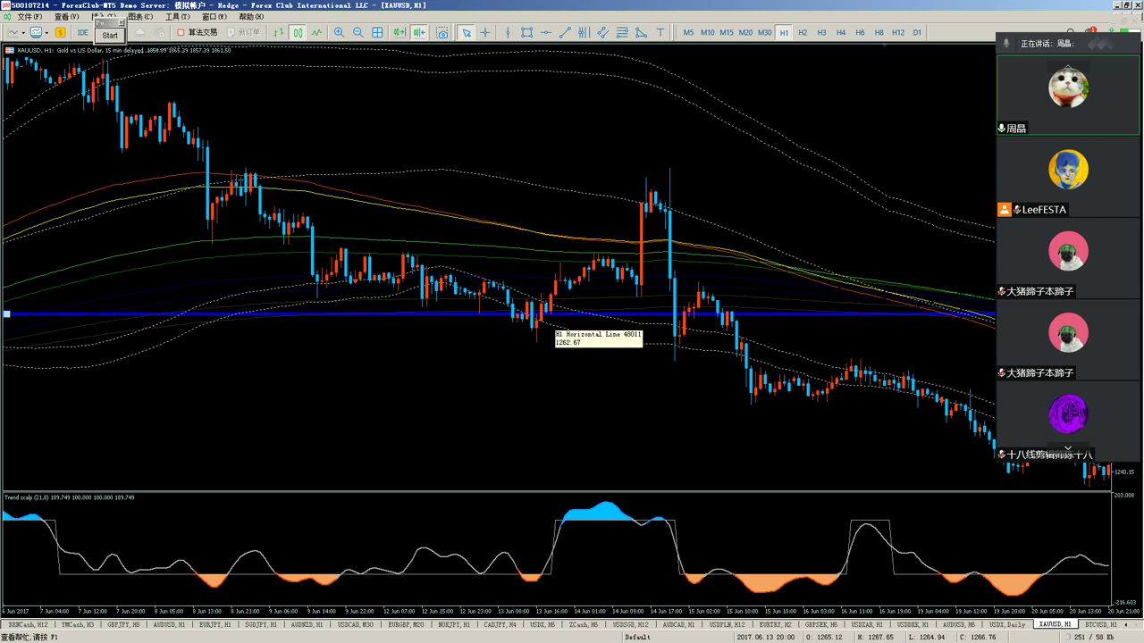
{"action": "middle_click", "coordinate": [542, 313]}
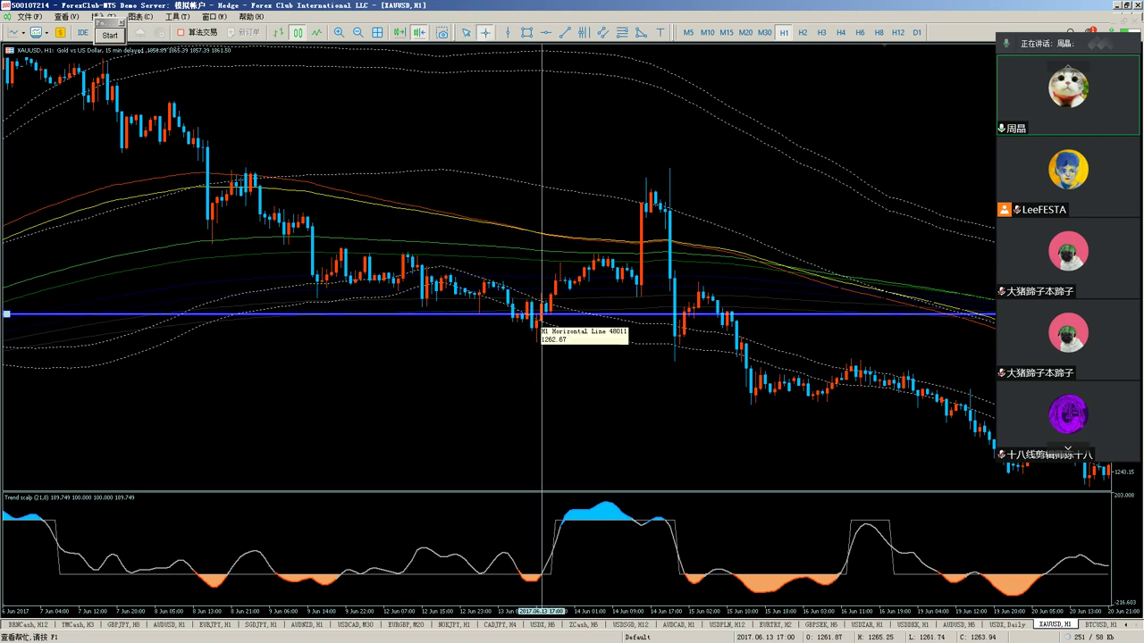
{"action": "left_click_drag", "start_coordinate": [542, 313], "coordinate": [669, 169]}
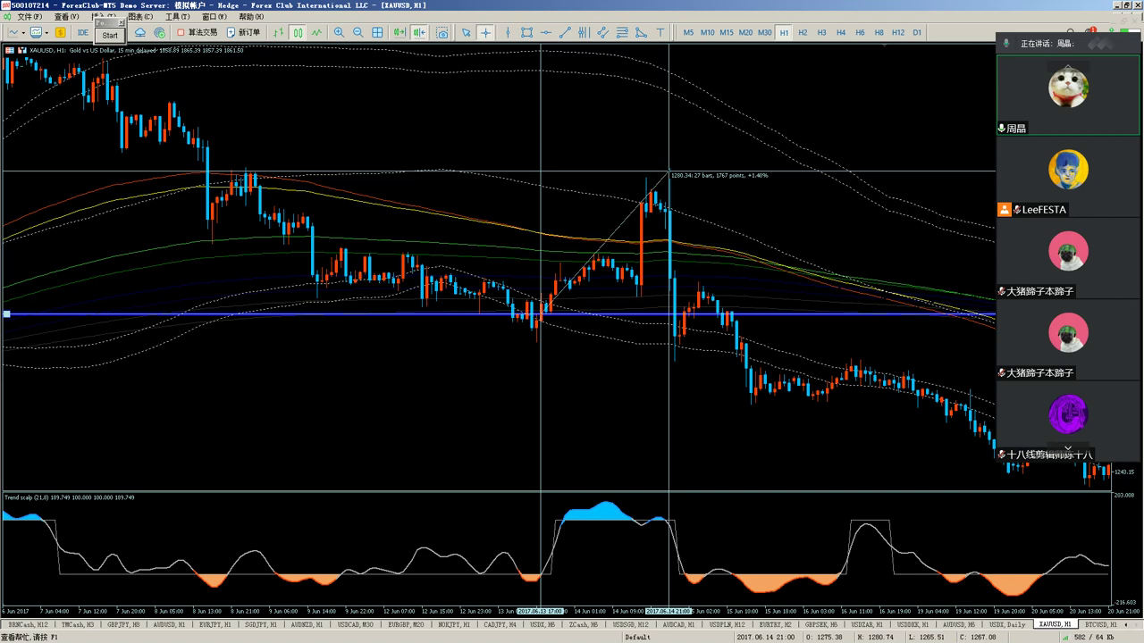
{"action": "left_click_drag", "start_coordinate": [669, 170], "coordinate": [674, 355]}
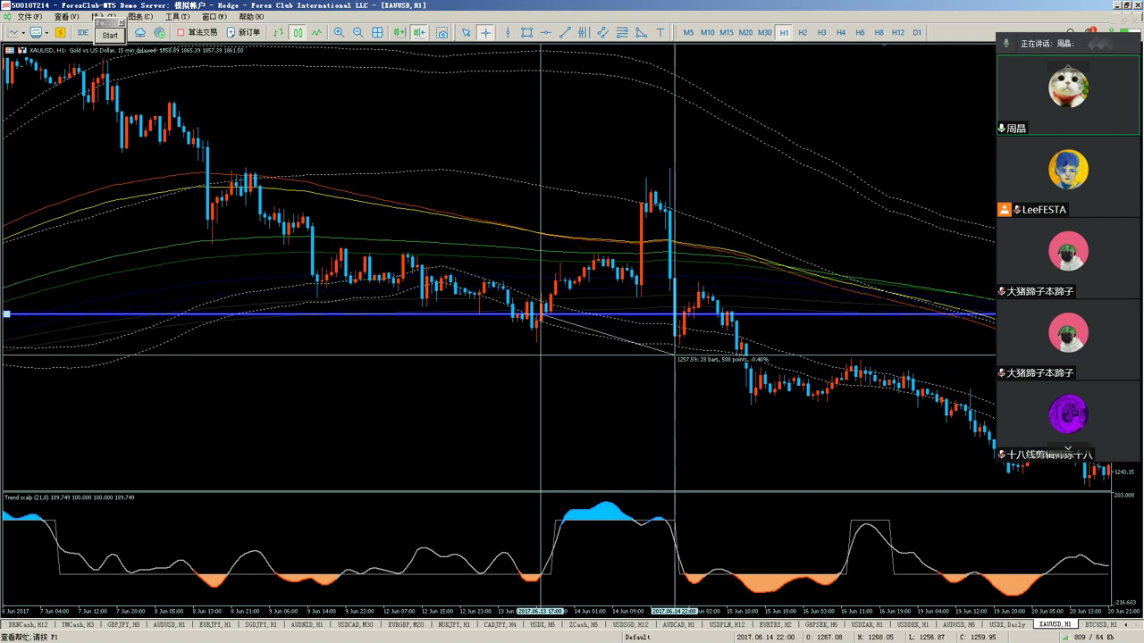
{"action": "left_click_drag", "start_coordinate": [674, 356], "coordinate": [657, 189]}
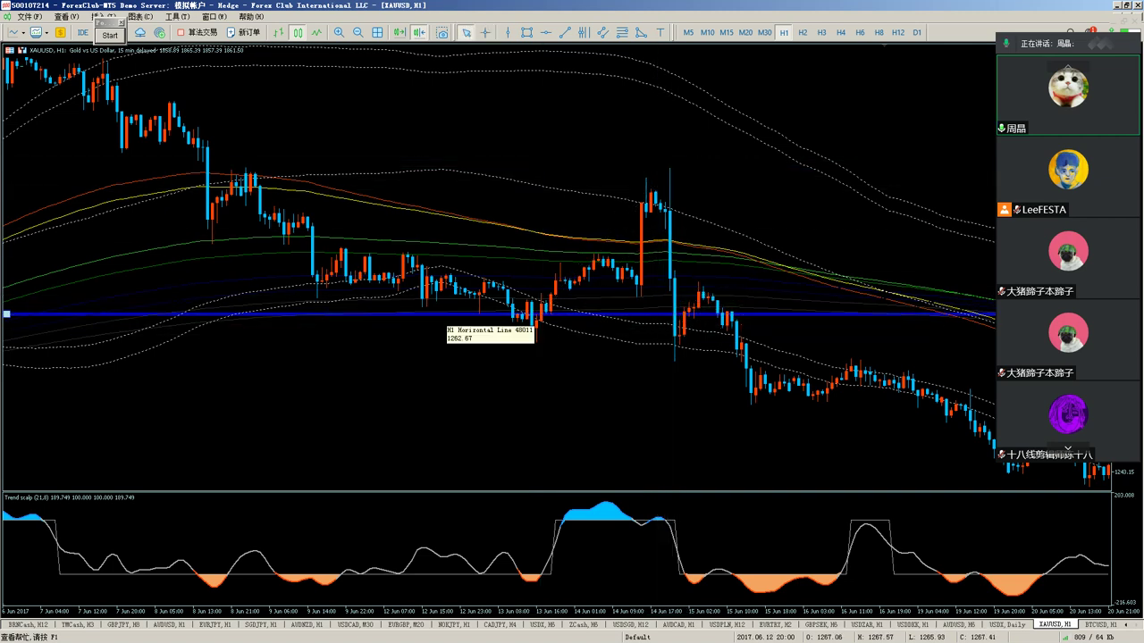
Measure the rise from the horizontal line to the next small peak and the height of the large 14 June candle
{"action": "middle_click", "coordinate": [563, 312]}
{"action": "left_click_drag", "start_coordinate": [544, 318], "coordinate": [594, 256]}
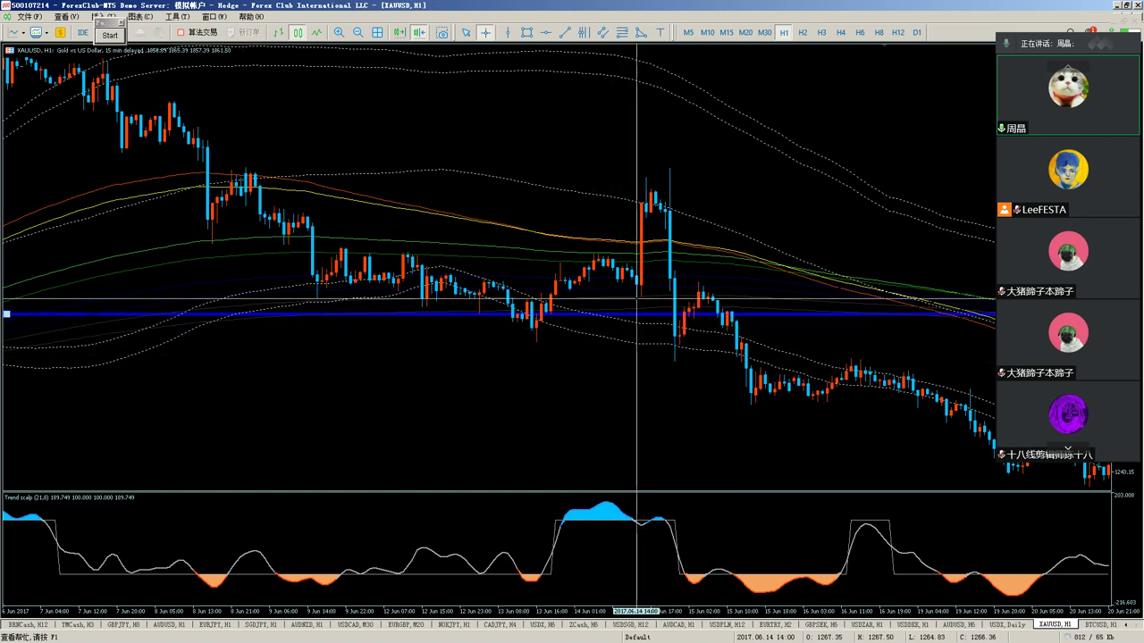
{"action": "mouse_move", "coordinate": [636, 301]}
{"action": "left_click_drag", "start_coordinate": [638, 283], "coordinate": [641, 191]}
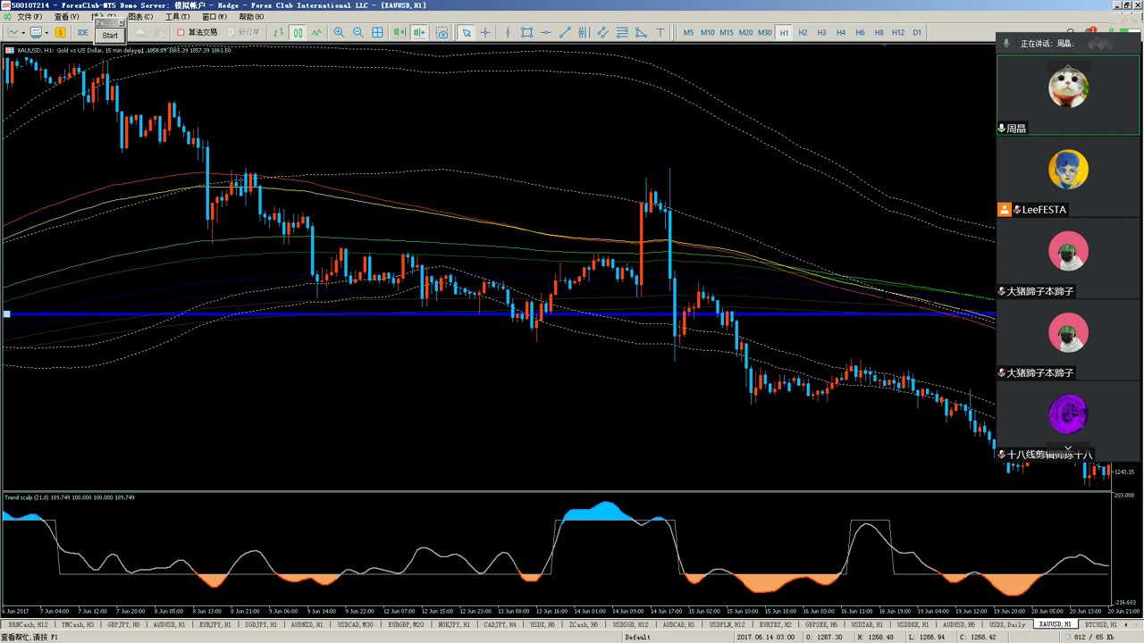
Return to the BTCUSD H1 chart and turn on the Navigator (导航) window
{"action": "left_click", "coordinate": [66, 16]}
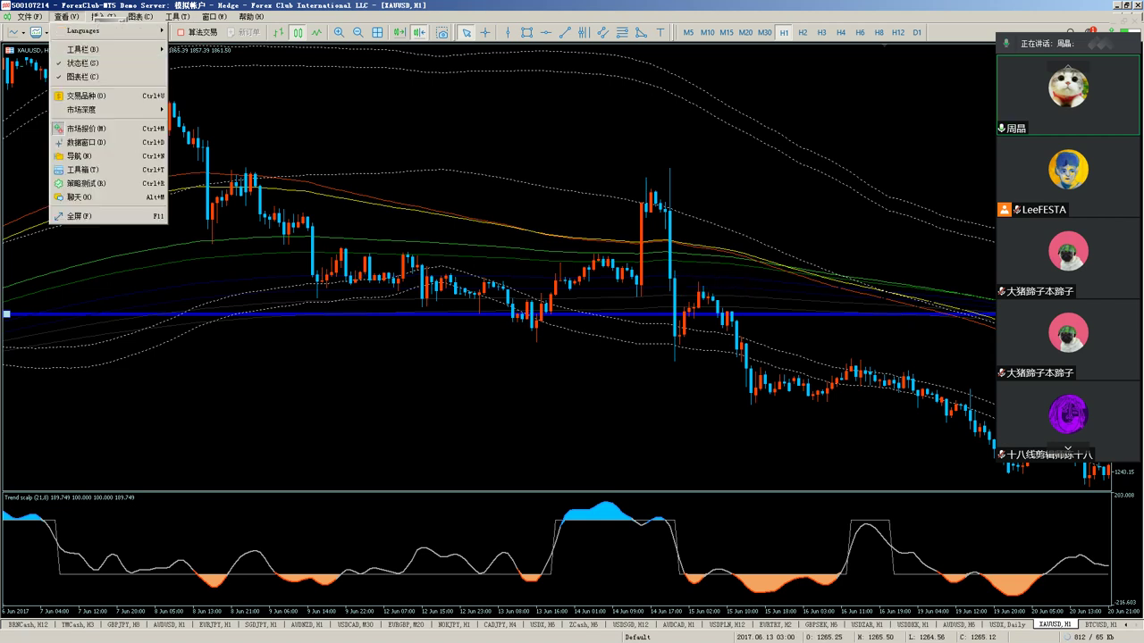
{"action": "key", "text": "ctrl+F6"}
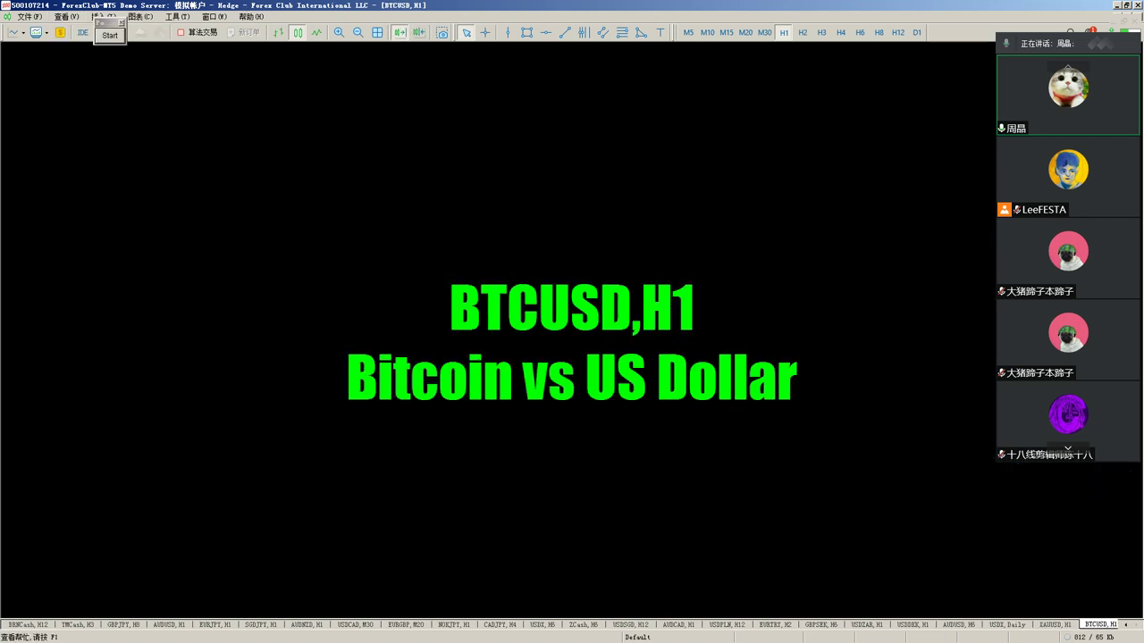
{"action": "left_click", "coordinate": [66, 16]}
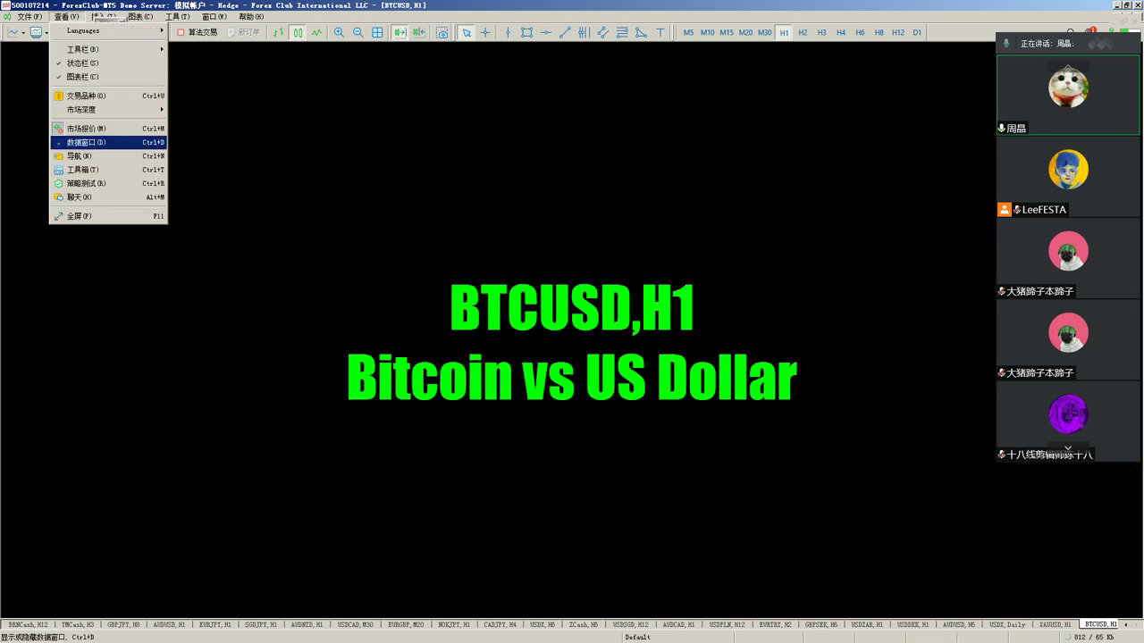
{"action": "key", "text": "Down"}
{"action": "key", "text": "Down"}
{"action": "left_click", "coordinate": [86, 156]}
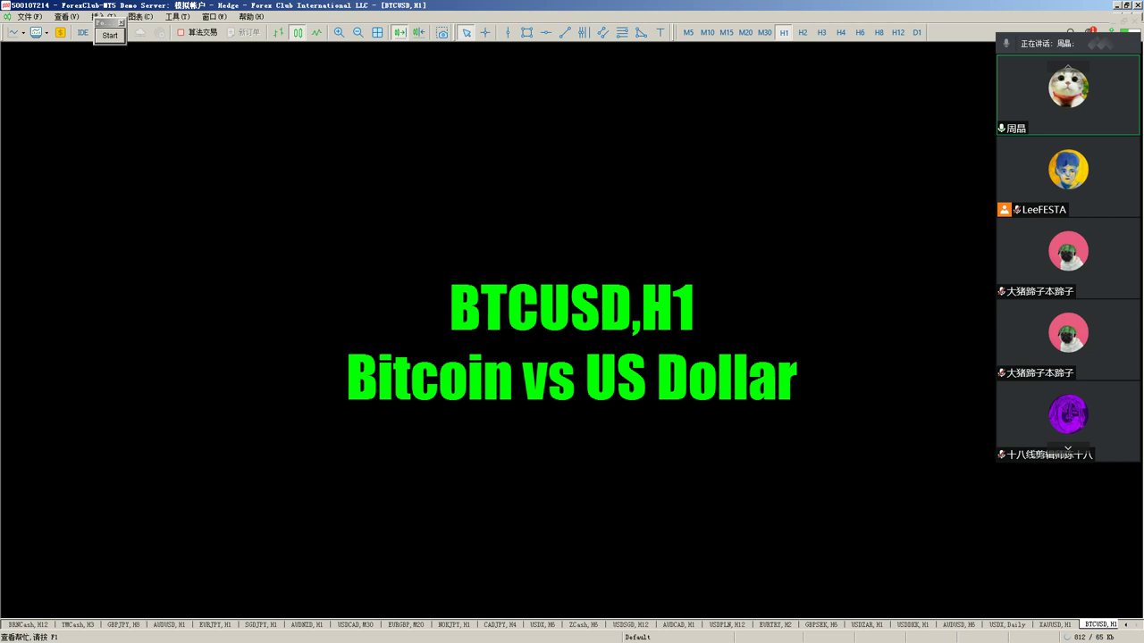
Show the Toolbox (工具箱) window below the BTCUSD H1 chart and hide it again
{"action": "key", "text": "alt+v"}
{"action": "key", "text": "Down"}
{"action": "key", "text": "Down"}
{"action": "key", "text": "Down"}
{"action": "key", "text": "Down"}
{"action": "key", "text": "Down"}
{"action": "key", "text": "Down"}
{"action": "key", "text": "Down"}
{"action": "key", "text": "Down"}
{"action": "key", "text": "Down"}
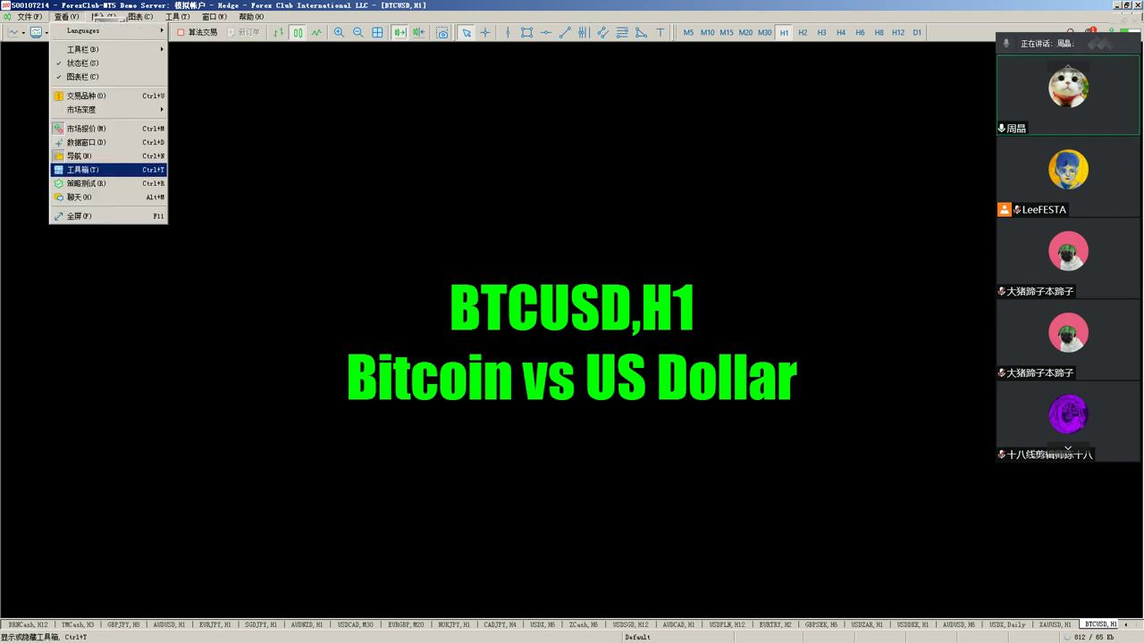
{"action": "key", "text": "Return"}
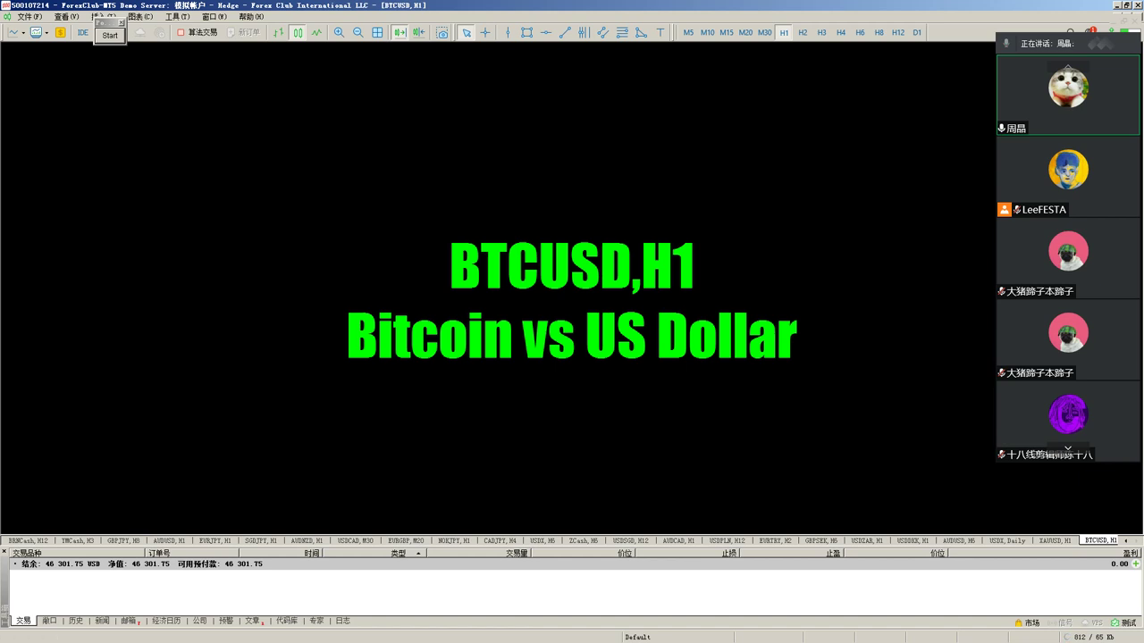
{"action": "key", "text": "ctrl+t"}
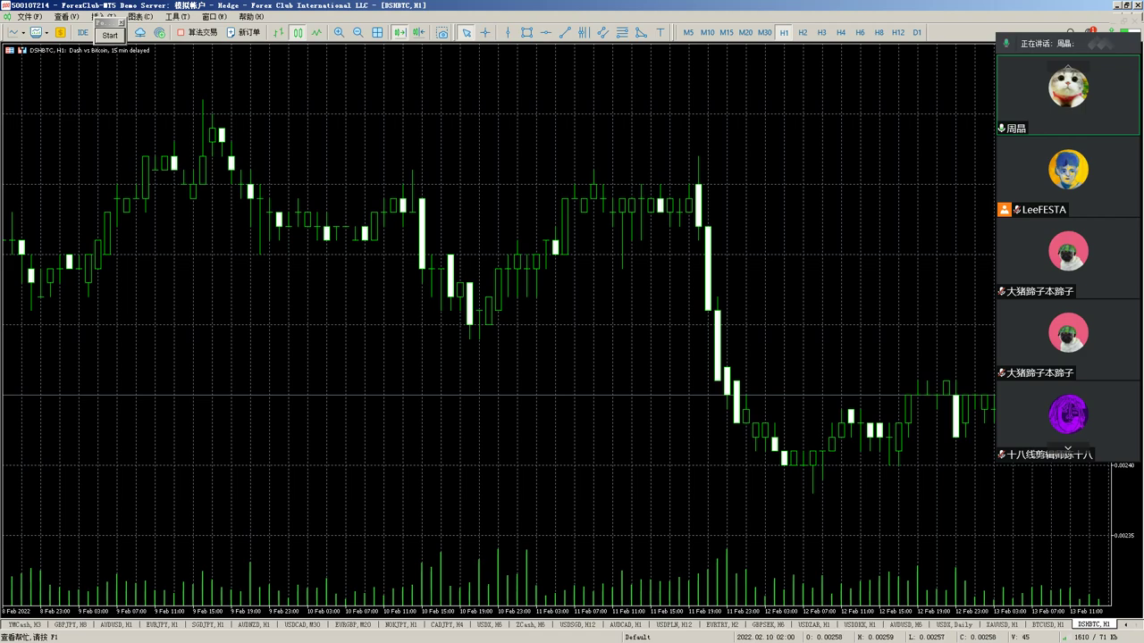
Shift the end of the DSHBTC H1 chart away from its border and move the meeting panel off the price scale
{"action": "left_click", "coordinate": [419, 33]}
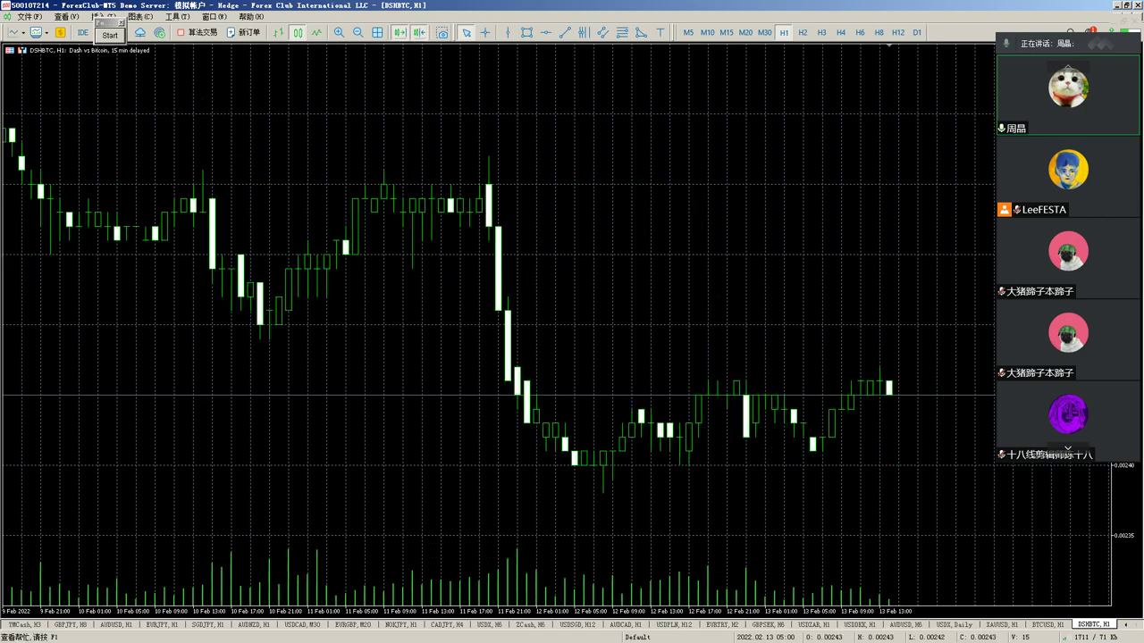
{"action": "left_click_drag", "start_coordinate": [1067, 43], "coordinate": [426, 20]}
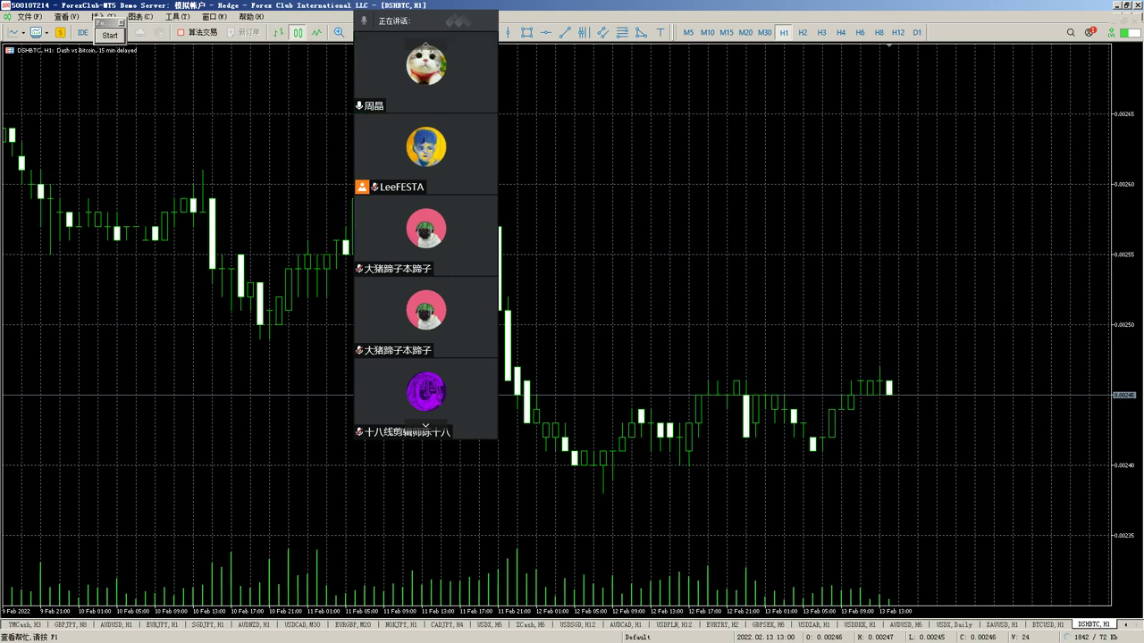
Log in to the demo trading account again with the saved credentials and check the list of connection servers
{"action": "left_click", "coordinate": [1094, 637]}
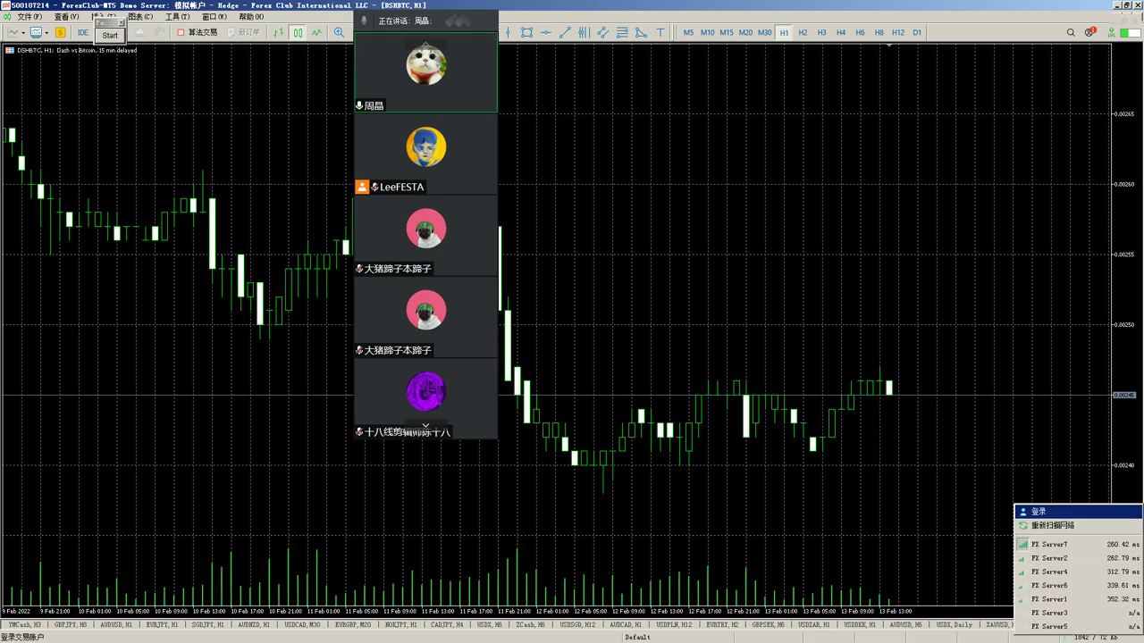
{"action": "left_click", "coordinate": [1077, 510]}
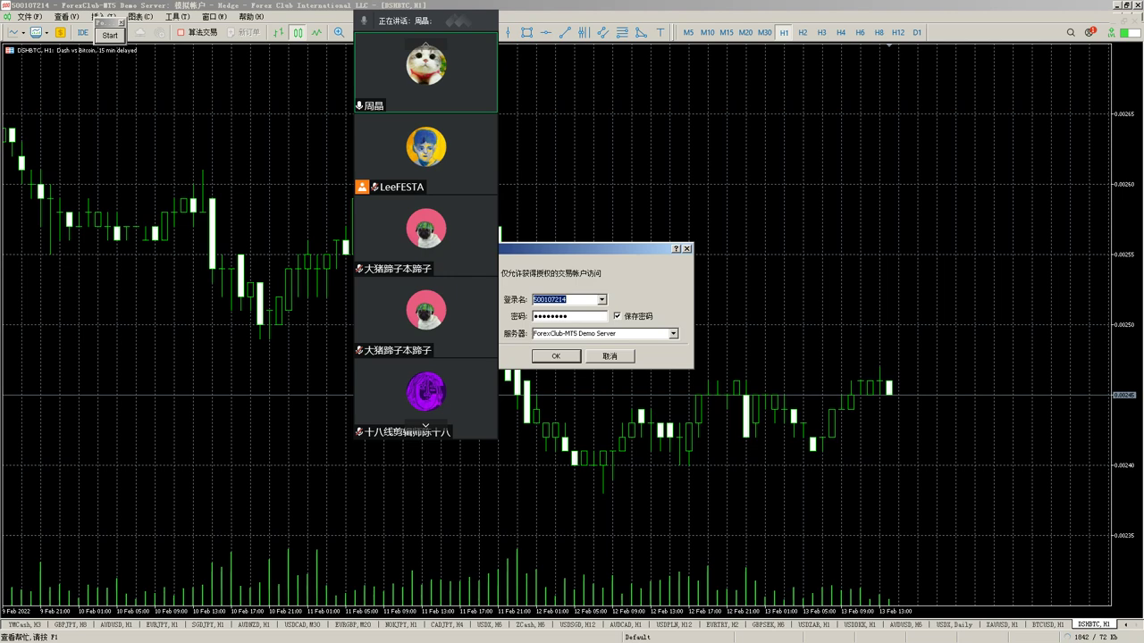
{"action": "key", "text": "Return"}
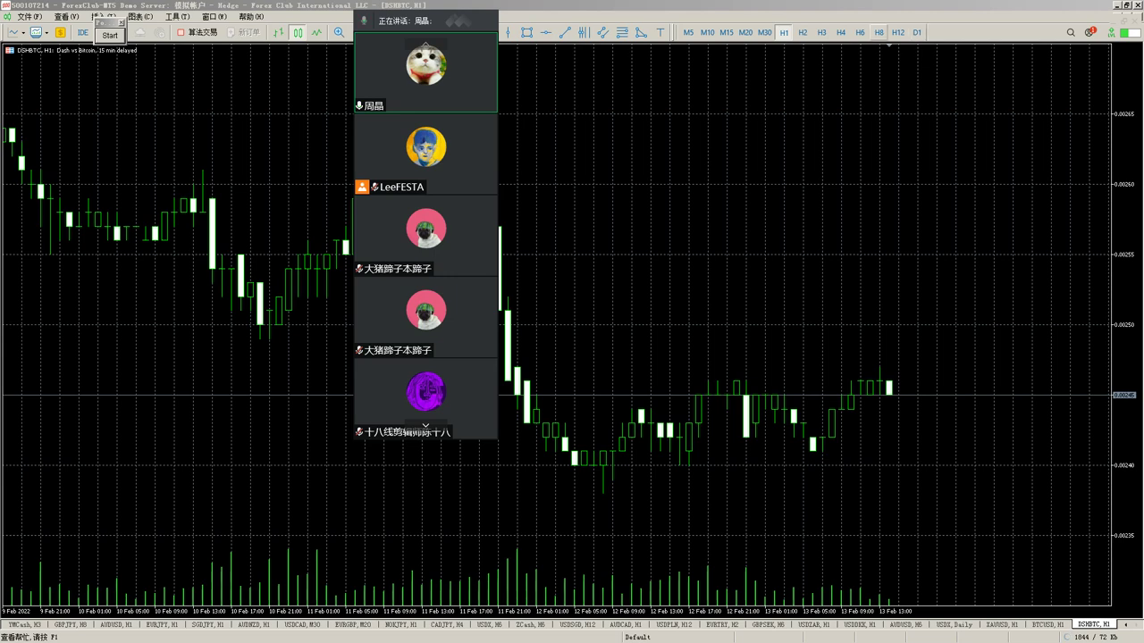
{"action": "left_click", "coordinate": [1099, 637]}
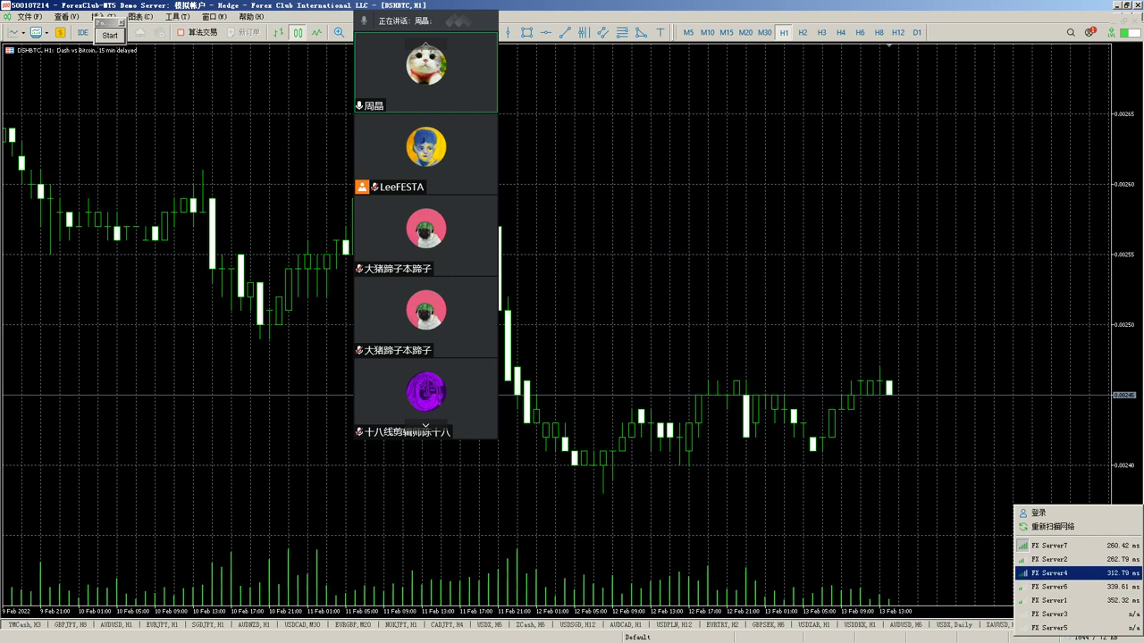
{"action": "key", "text": "Escape"}
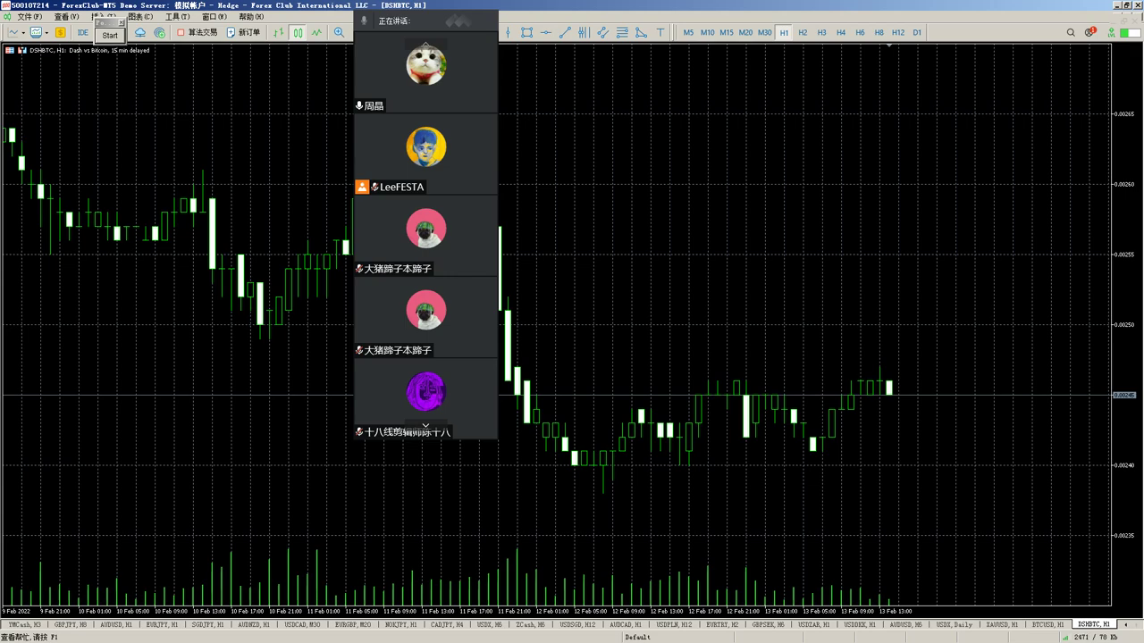
Switch to the maximized ForexClub MT4 terminal, try to show its market quotes (市场报价) and connect it to FX Server2
{"action": "key", "text": "alt+Tab"}
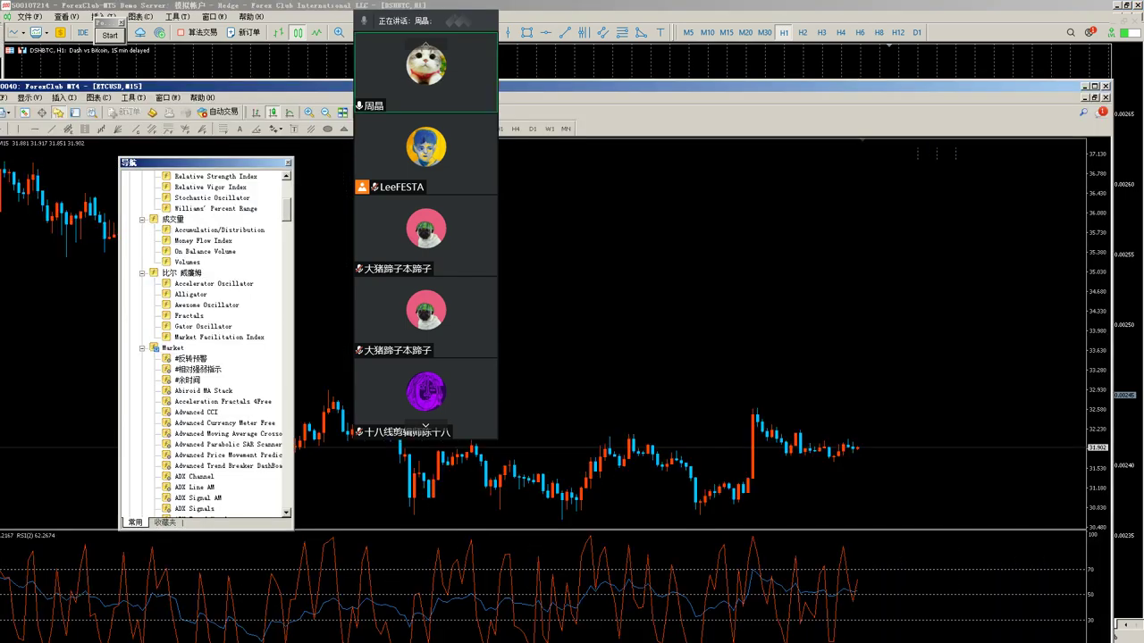
{"action": "double_click", "coordinate": [72, 86]}
{"action": "left_click", "coordinate": [63, 16]}
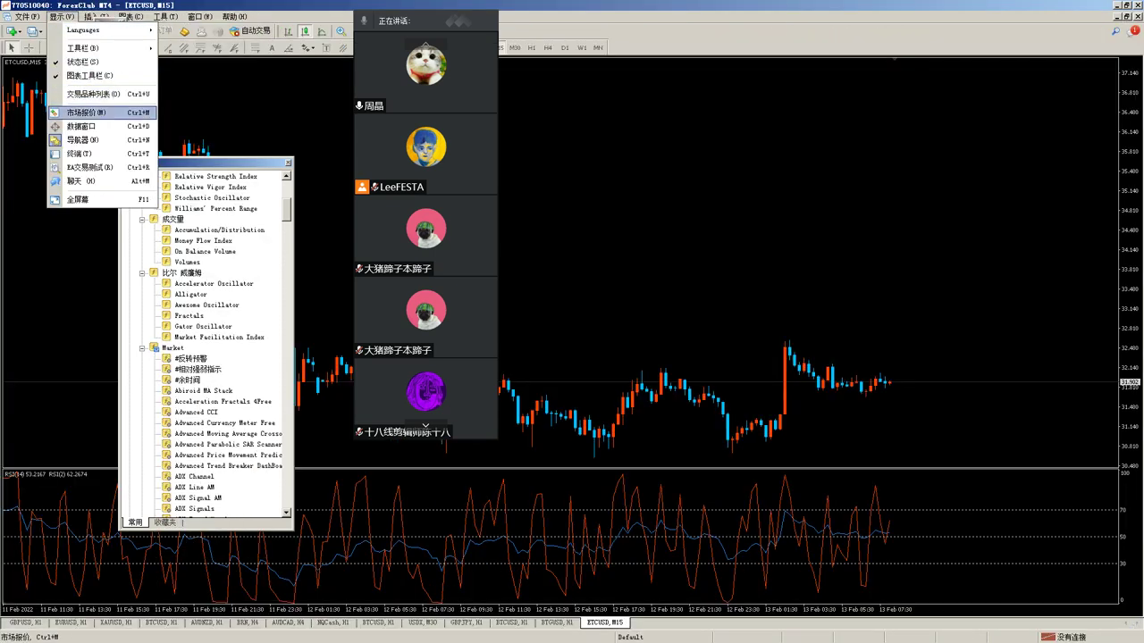
{"action": "left_click", "coordinate": [89, 112]}
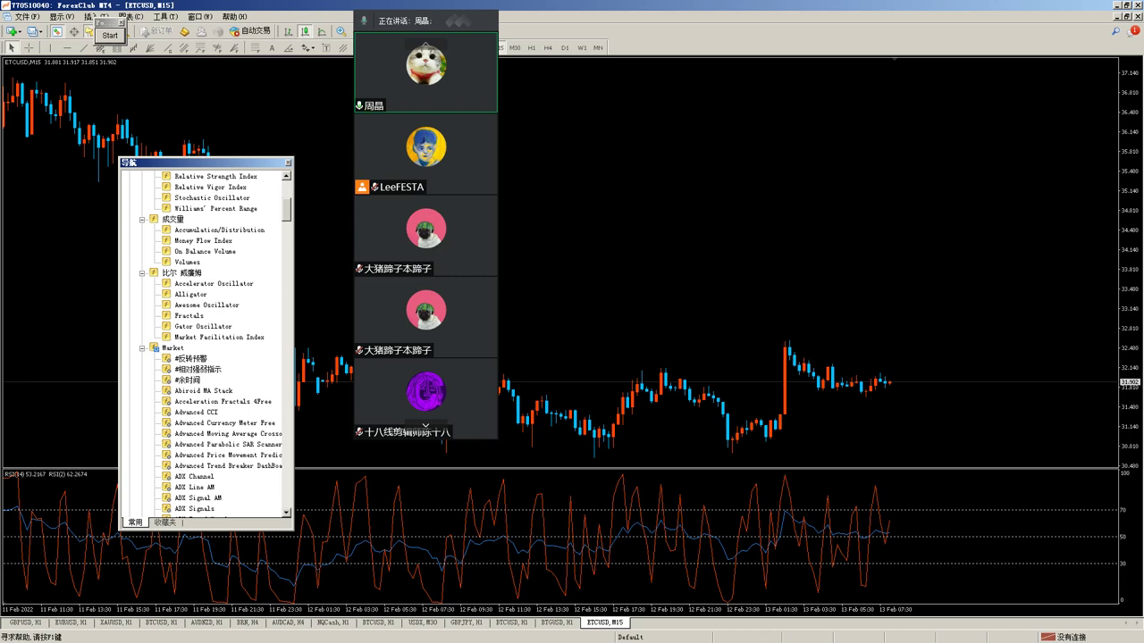
{"action": "left_click", "coordinate": [1072, 637]}
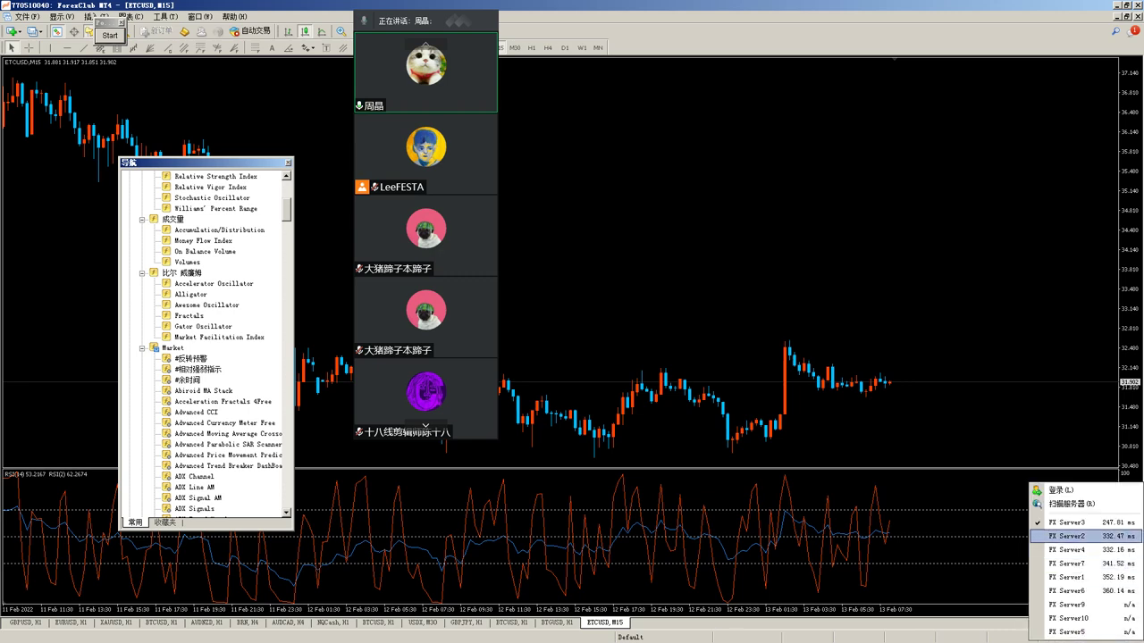
{"action": "left_click", "coordinate": [1072, 536]}
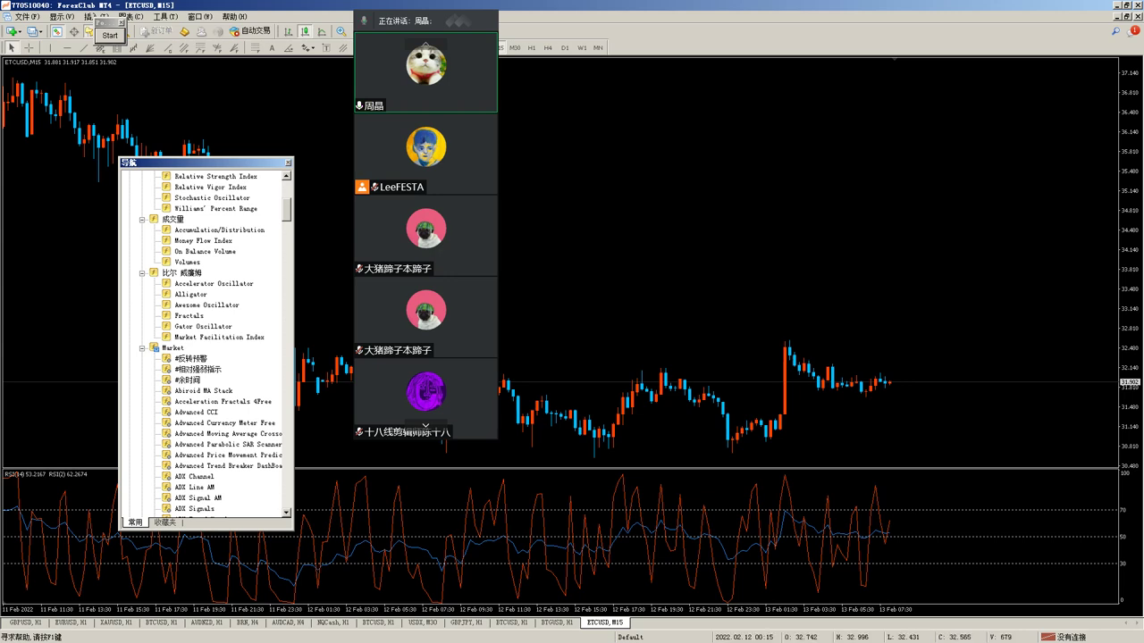
Close the ForexClub MT4 terminal and force its process to end
{"action": "left_click", "coordinate": [1127, 5]}
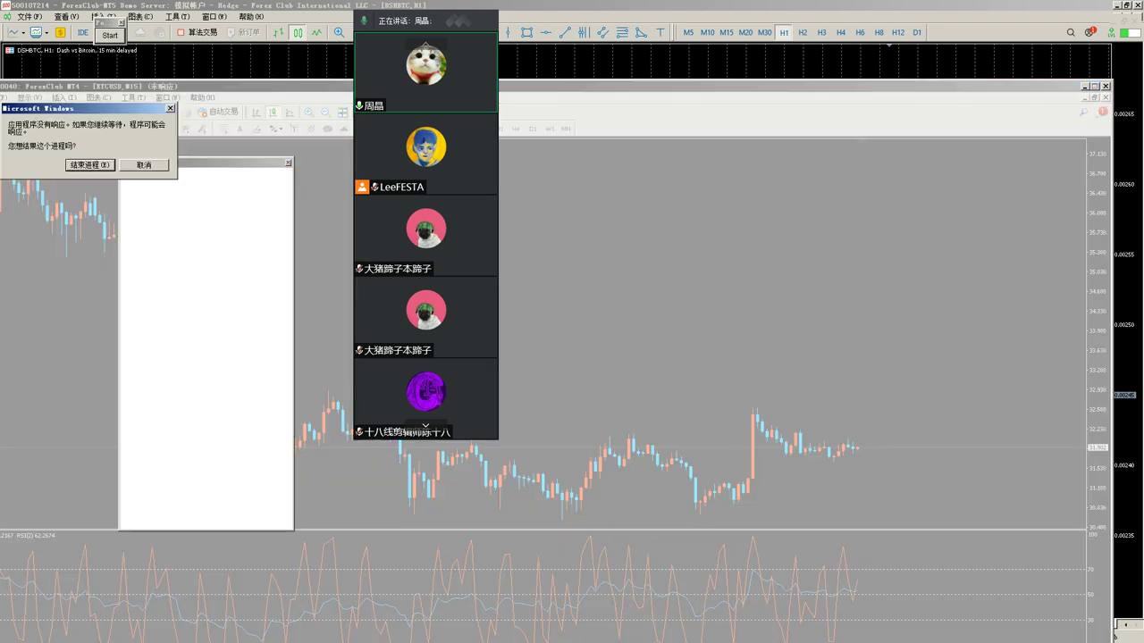
{"action": "key", "text": "Return"}
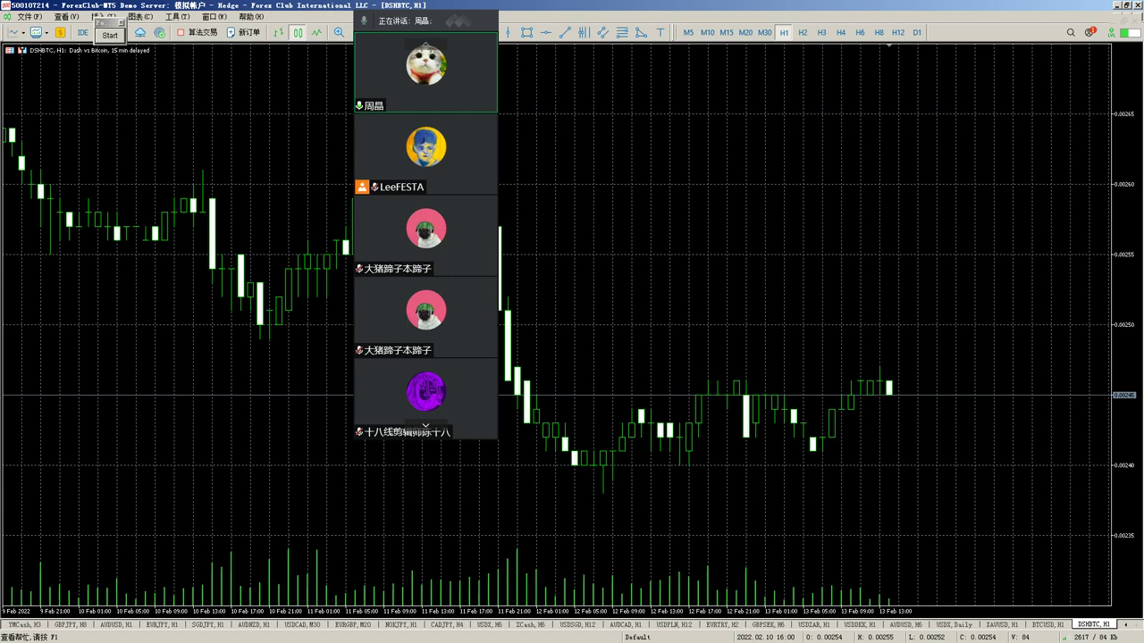
Start the screen annotation tool and cover the DSHBTC chart with a filled black rectangle
{"action": "left_click", "coordinate": [109, 35]}
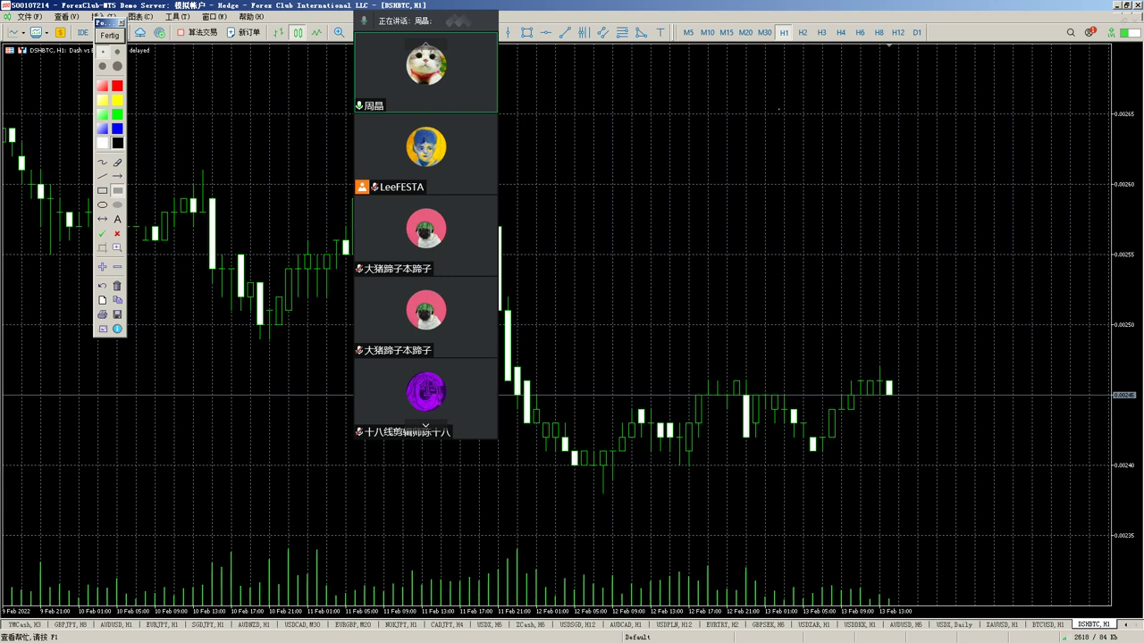
{"action": "left_click_drag", "start_coordinate": [1106, 70], "coordinate": [1, 629]}
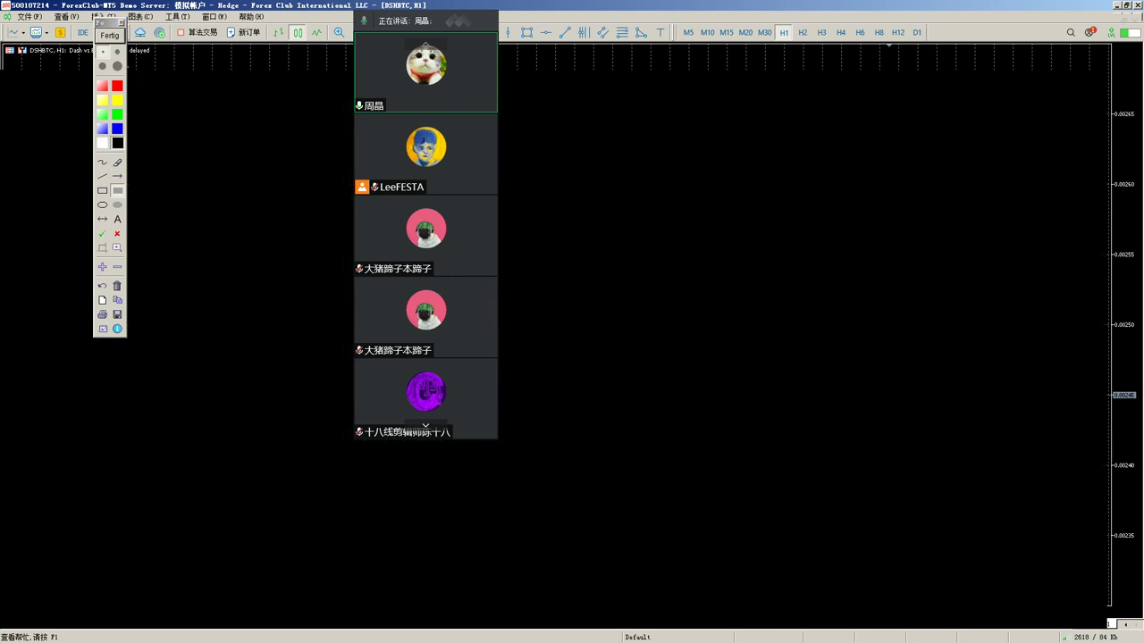
Handwrite a short label and the number 200 with the pen on the black area, keeping the meeting panel clear of it
{"action": "left_click", "coordinate": [102, 163]}
{"action": "mouse_move", "coordinate": [192, 182]}
{"action": "left_mouse_down"}
{"action": "mouse_move", "coordinate": [195, 223]}
{"action": "mouse_move", "coordinate": [203, 211]}
{"action": "mouse_move", "coordinate": [257, 235]}
{"action": "left_mouse_up"}
{"action": "left_click_drag", "start_coordinate": [425, 20], "coordinate": [1101, 75]}
{"action": "mouse_move", "coordinate": [442, 157]}
{"action": "left_mouse_down"}
{"action": "mouse_move", "coordinate": [511, 161]}
{"action": "mouse_move", "coordinate": [531, 261]}
{"action": "left_mouse_up"}
{"action": "mouse_move", "coordinate": [536, 213]}
{"action": "left_mouse_down"}
{"action": "mouse_move", "coordinate": [572, 234]}
{"action": "mouse_move", "coordinate": [571, 212]}
{"action": "left_mouse_up"}
{"action": "mouse_move", "coordinate": [609, 209]}
{"action": "left_mouse_down"}
{"action": "mouse_move", "coordinate": [645, 219]}
{"action": "mouse_move", "coordinate": [612, 230]}
{"action": "left_mouse_up"}
Loop the handwritten 200 with an arrow pointing into it, and add circled numbers 1 and 2 as row markers
{"action": "mouse_move", "coordinate": [281, 242]}
{"action": "left_mouse_down"}
{"action": "mouse_move", "coordinate": [455, 295]}
{"action": "mouse_move", "coordinate": [647, 153]}
{"action": "mouse_move", "coordinate": [353, 214]}
{"action": "mouse_move", "coordinate": [347, 292]}
{"action": "left_mouse_up"}
{"action": "left_click_drag", "start_coordinate": [402, 268], "coordinate": [225, 374]}
{"action": "left_click_drag", "start_coordinate": [350, 270], "coordinate": [399, 269]}
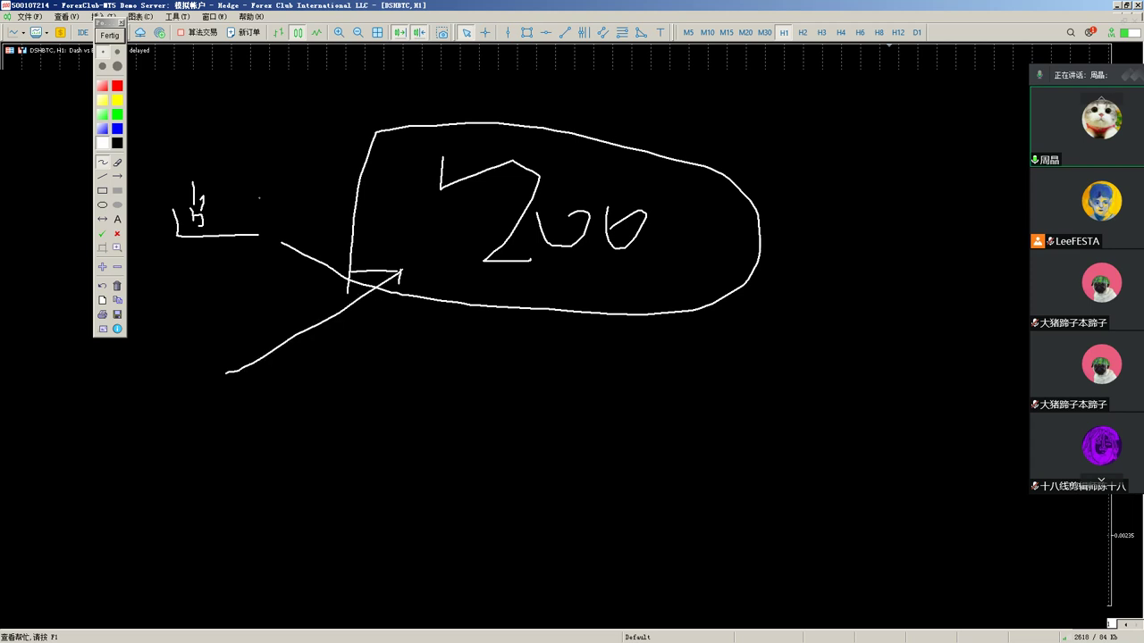
{"action": "mouse_move", "coordinate": [45, 198]}
{"action": "left_mouse_down"}
{"action": "mouse_move", "coordinate": [45, 246]}
{"action": "mouse_move", "coordinate": [90, 189]}
{"action": "left_mouse_up"}
{"action": "mouse_move", "coordinate": [54, 439]}
{"action": "left_mouse_down"}
{"action": "mouse_move", "coordinate": [5, 508]}
{"action": "mouse_move", "coordinate": [58, 511]}
{"action": "mouse_move", "coordinate": [57, 415]}
{"action": "left_mouse_up"}
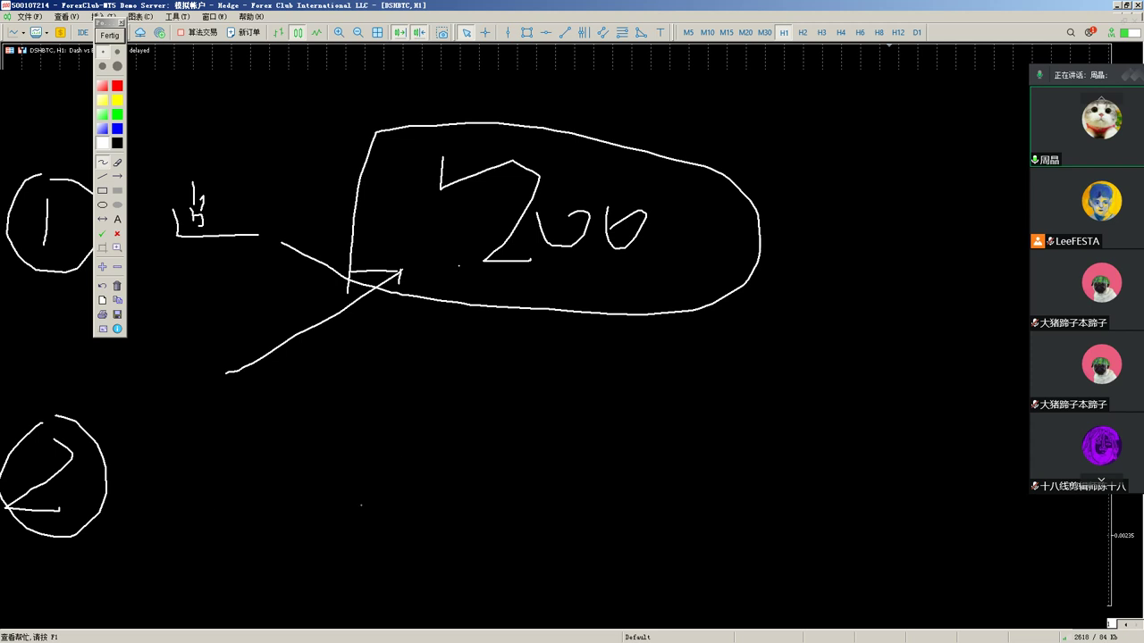
Draw an arrow leading down out of the loop and handwrite 201 above its end and 100 below it
{"action": "mouse_move", "coordinate": [758, 266]}
{"action": "left_mouse_down"}
{"action": "mouse_move", "coordinate": [820, 362]}
{"action": "mouse_move", "coordinate": [843, 330]}
{"action": "left_mouse_up"}
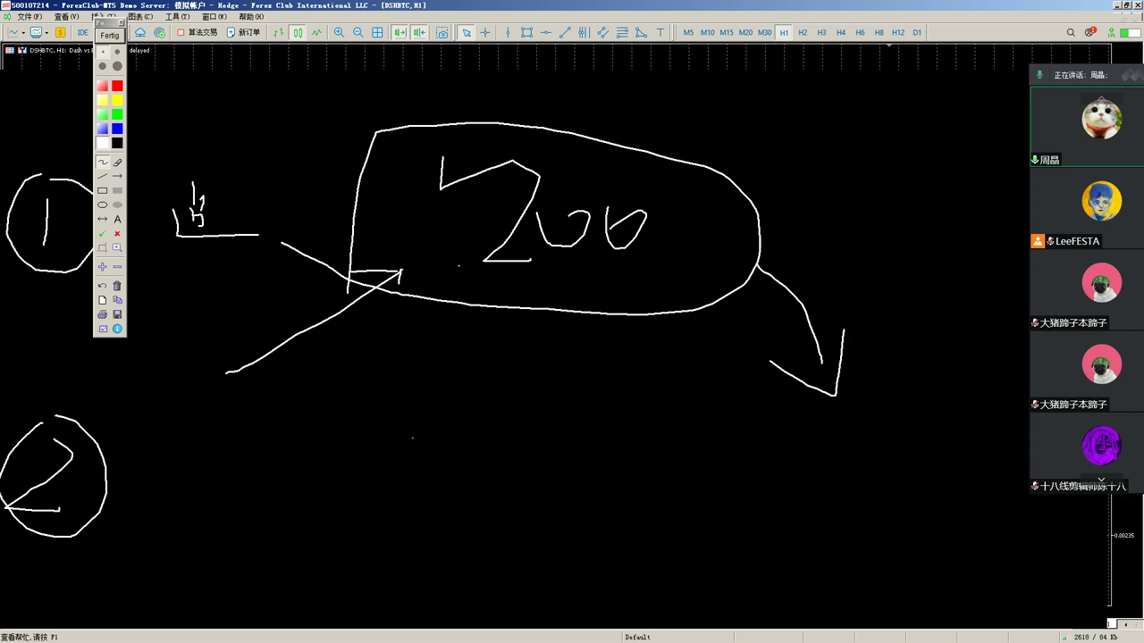
{"action": "left_click_drag", "start_coordinate": [848, 191], "coordinate": [871, 275]}
{"action": "left_click_drag", "start_coordinate": [885, 230], "coordinate": [910, 225]}
{"action": "left_click_drag", "start_coordinate": [950, 173], "coordinate": [940, 299]}
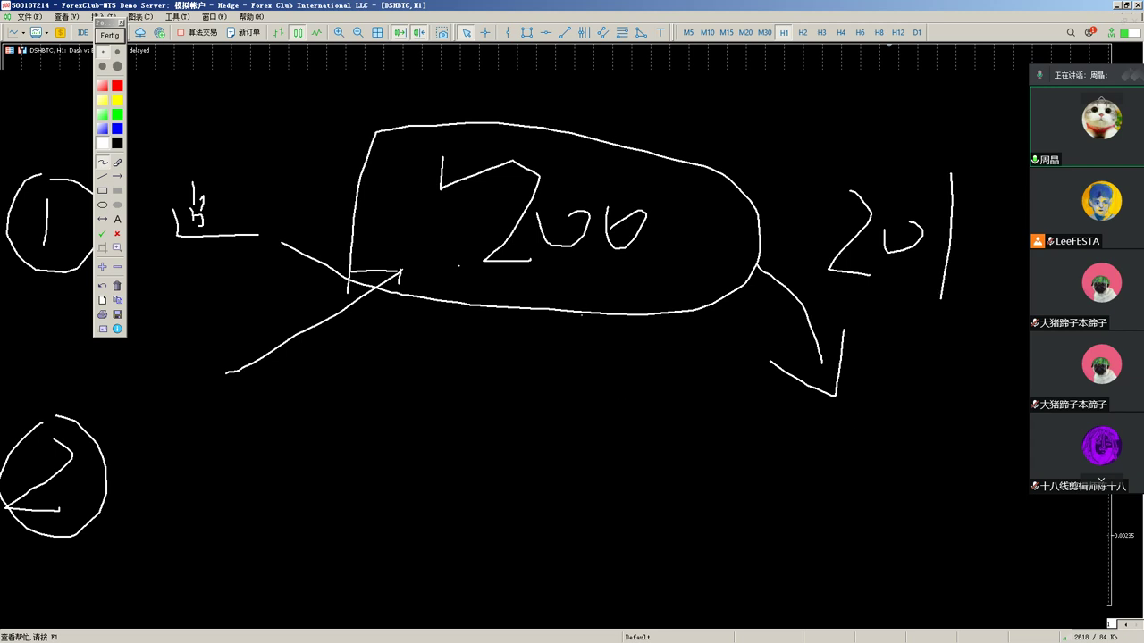
{"action": "left_click_drag", "start_coordinate": [814, 413], "coordinate": [805, 491]}
{"action": "mouse_move", "coordinate": [860, 443]}
{"action": "left_mouse_down"}
{"action": "mouse_move", "coordinate": [836, 456]}
{"action": "mouse_move", "coordinate": [861, 445]}
{"action": "left_mouse_up"}
{"action": "left_click_drag", "start_coordinate": [895, 443], "coordinate": [913, 441]}
Handwrite 101 in the second row, box it and draw an arrow pointing out of the box
{"action": "left_click_drag", "start_coordinate": [466, 427], "coordinate": [453, 532]}
{"action": "left_click_drag", "start_coordinate": [502, 475], "coordinate": [505, 477]}
{"action": "left_click_drag", "start_coordinate": [555, 438], "coordinate": [538, 544]}
{"action": "mouse_move", "coordinate": [551, 390]}
{"action": "left_mouse_down"}
{"action": "mouse_move", "coordinate": [510, 390]}
{"action": "mouse_move", "coordinate": [598, 526]}
{"action": "mouse_move", "coordinate": [589, 500]}
{"action": "mouse_move", "coordinate": [710, 549]}
{"action": "left_mouse_up"}
{"action": "left_click_drag", "start_coordinate": [711, 549], "coordinate": [615, 561]}
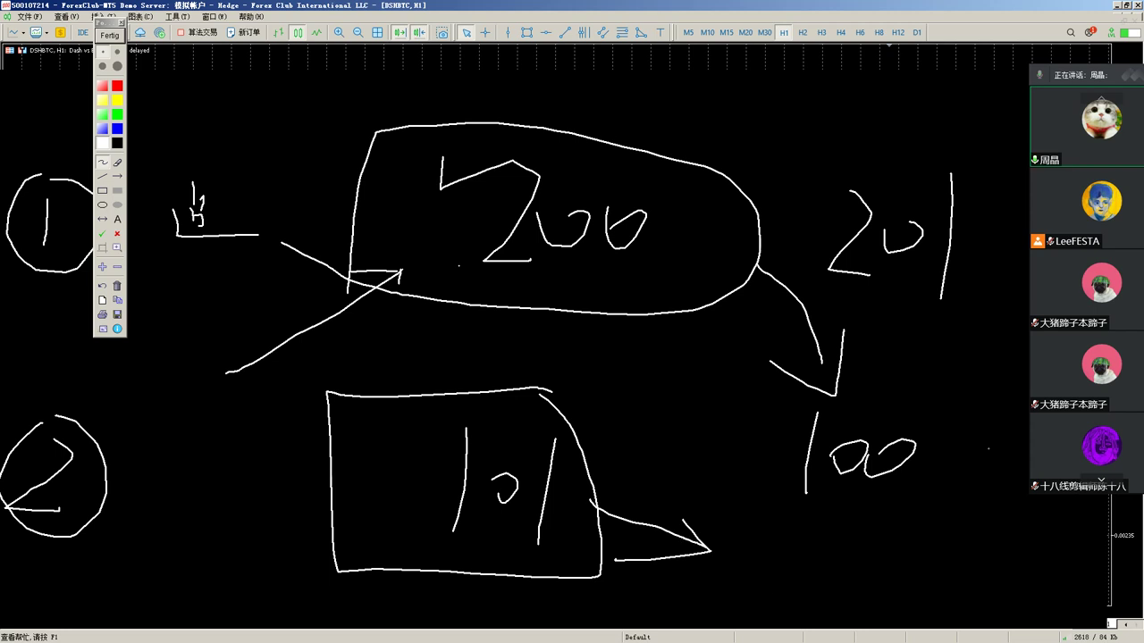
Draw a labelled rising arrow from the loop, falling lines from its tip, and a thick scribbled horizontal band across the 201
{"action": "mouse_move", "coordinate": [786, 288]}
{"action": "left_mouse_down"}
{"action": "mouse_move", "coordinate": [817, 188]}
{"action": "mouse_move", "coordinate": [824, 93]}
{"action": "mouse_move", "coordinate": [857, 117]}
{"action": "mouse_move", "coordinate": [909, 94]}
{"action": "mouse_move", "coordinate": [931, 114]}
{"action": "left_mouse_up"}
{"action": "mouse_move", "coordinate": [938, 108]}
{"action": "left_mouse_down"}
{"action": "mouse_move", "coordinate": [959, 100]}
{"action": "mouse_move", "coordinate": [954, 128]}
{"action": "left_mouse_up"}
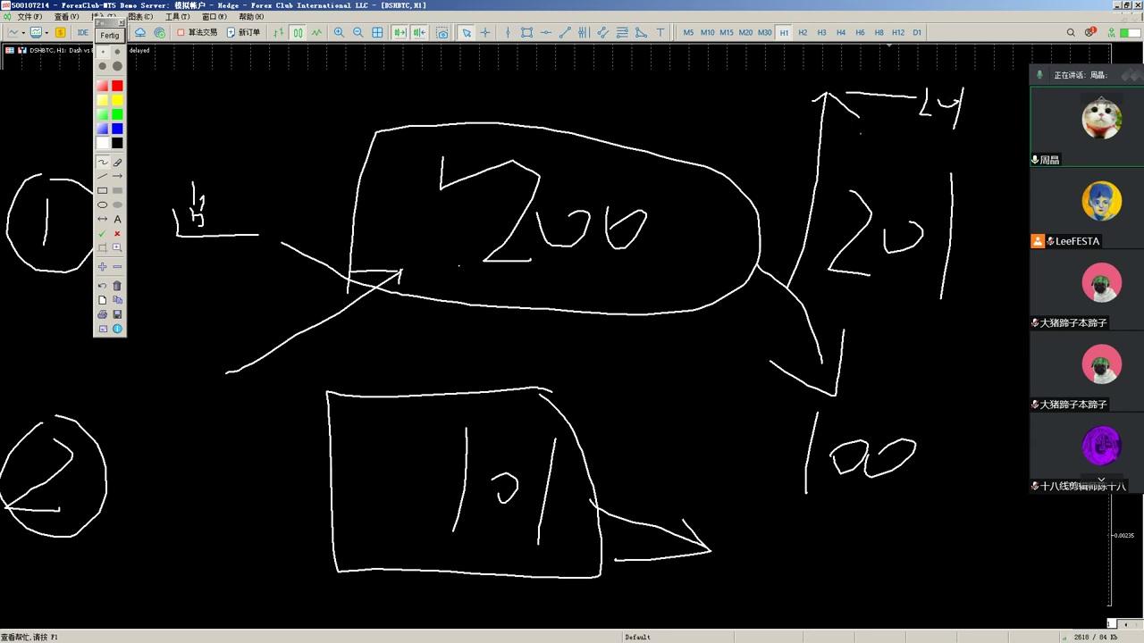
{"action": "left_click_drag", "start_coordinate": [831, 98], "coordinate": [867, 214]}
{"action": "left_click_drag", "start_coordinate": [873, 172], "coordinate": [872, 220]}
{"action": "left_click_drag", "start_coordinate": [852, 109], "coordinate": [868, 209]}
{"action": "mouse_move", "coordinate": [907, 161]}
{"action": "left_mouse_down"}
{"action": "mouse_move", "coordinate": [913, 188]}
{"action": "mouse_move", "coordinate": [932, 161]}
{"action": "mouse_move", "coordinate": [945, 171]}
{"action": "left_mouse_up"}
{"action": "left_click_drag", "start_coordinate": [872, 214], "coordinate": [1027, 211]}
{"action": "mouse_move", "coordinate": [852, 192]}
{"action": "left_mouse_down"}
{"action": "mouse_move", "coordinate": [981, 206]}
{"action": "mouse_move", "coordinate": [824, 211]}
{"action": "mouse_move", "coordinate": [1008, 219]}
{"action": "mouse_move", "coordinate": [841, 177]}
{"action": "mouse_move", "coordinate": [872, 205]}
{"action": "mouse_move", "coordinate": [688, 196]}
{"action": "mouse_move", "coordinate": [1028, 207]}
{"action": "mouse_move", "coordinate": [844, 212]}
{"action": "left_mouse_up"}
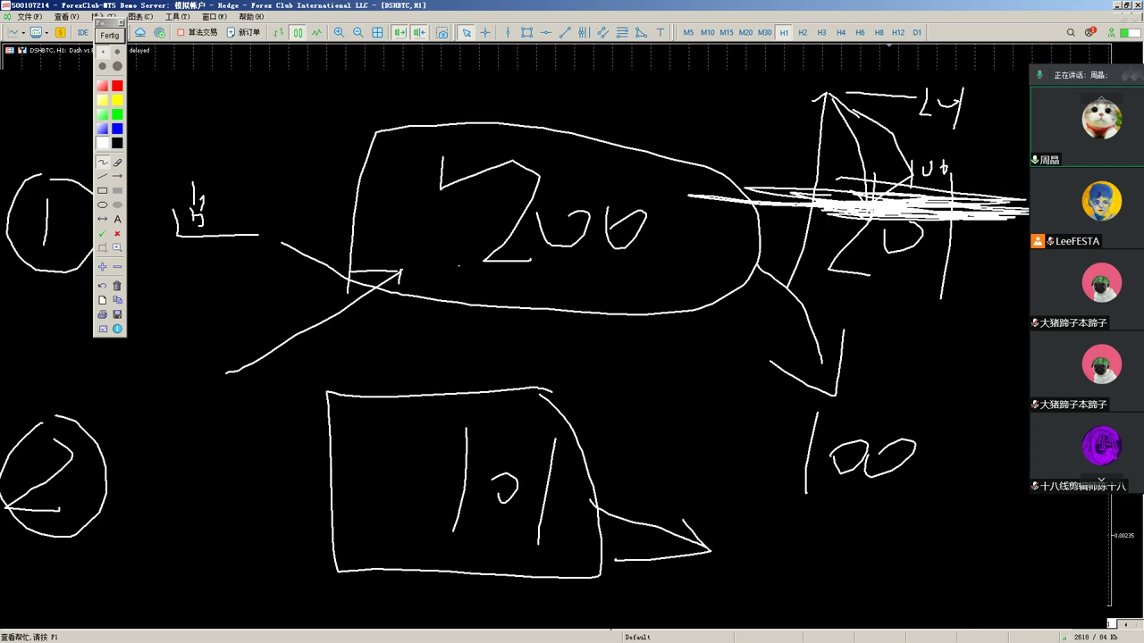
End the screen annotation and switch to the WPS workbook 工作簿1(2).xlsx, selecting cell G23
{"action": "right_click", "coordinate": [589, 242]}
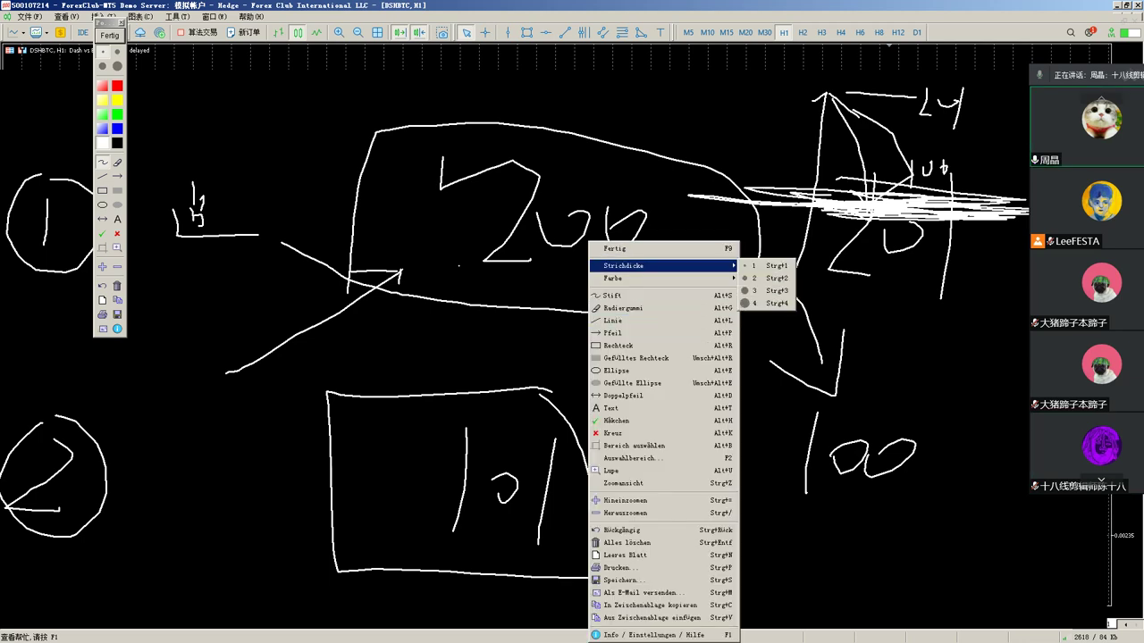
{"action": "left_click", "coordinate": [617, 248]}
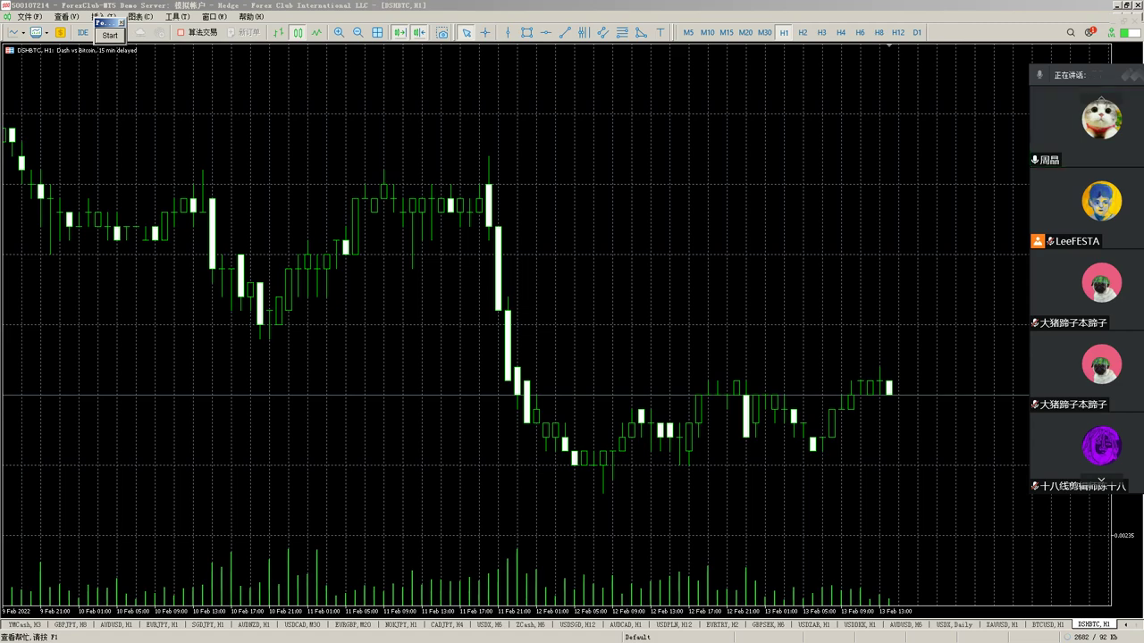
{"action": "key", "text": "alt+Tab"}
{"action": "left_click", "coordinate": [342, 324]}
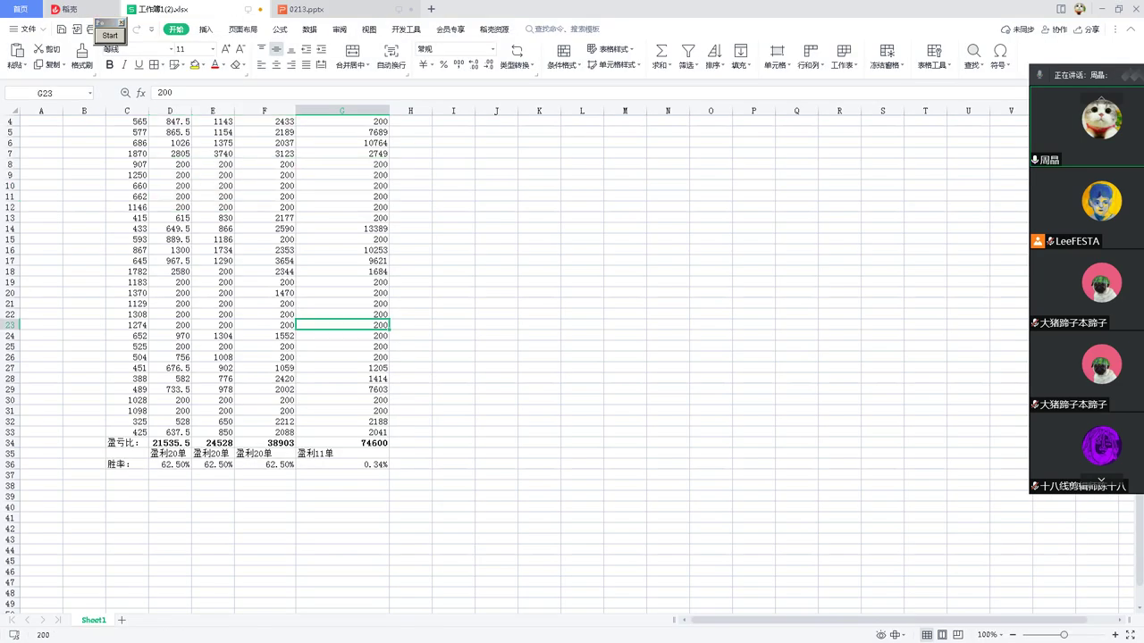
Examine the 200 entries in D8:G12, the 轨道止损 values in C1:C33, and the 1.15止盈 and 1.2止盈 headings
{"action": "left_click_drag", "start_coordinate": [170, 165], "coordinate": [342, 207]}
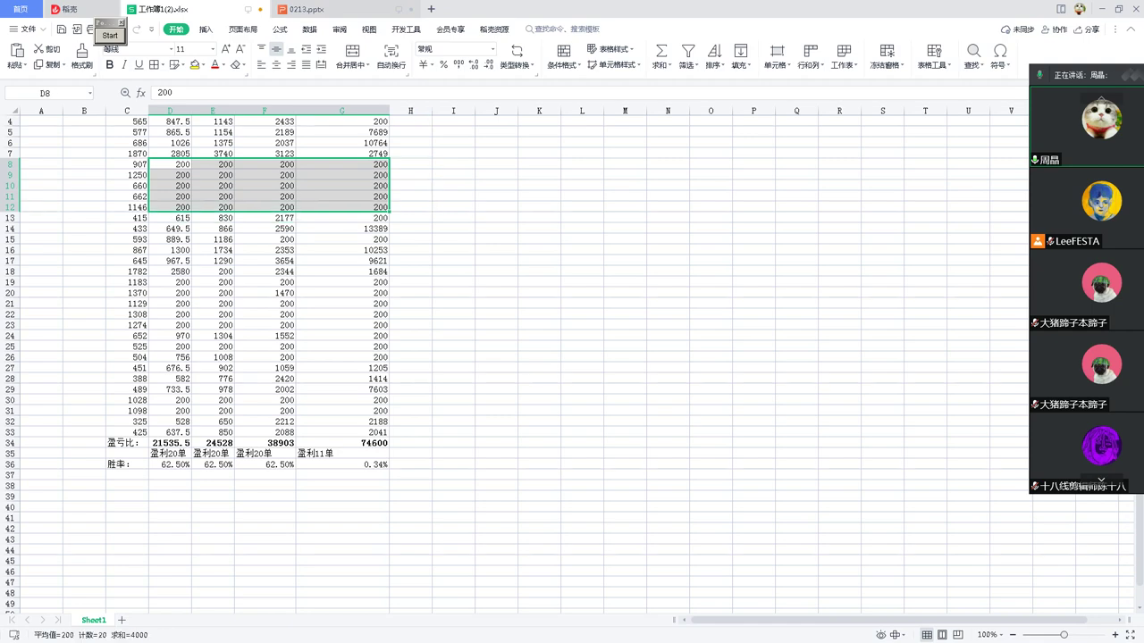
{"action": "left_click", "coordinate": [213, 207]}
{"action": "scroll", "coordinate": [213, 208], "scroll_direction": "up", "scroll_amount": 1}
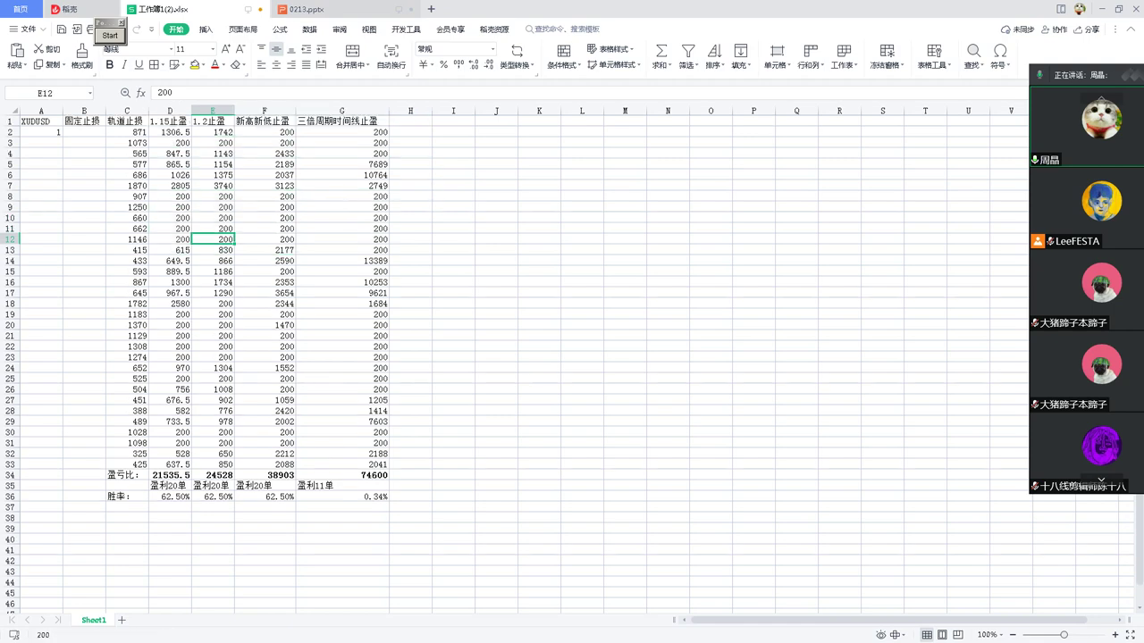
{"action": "left_click", "coordinate": [170, 121]}
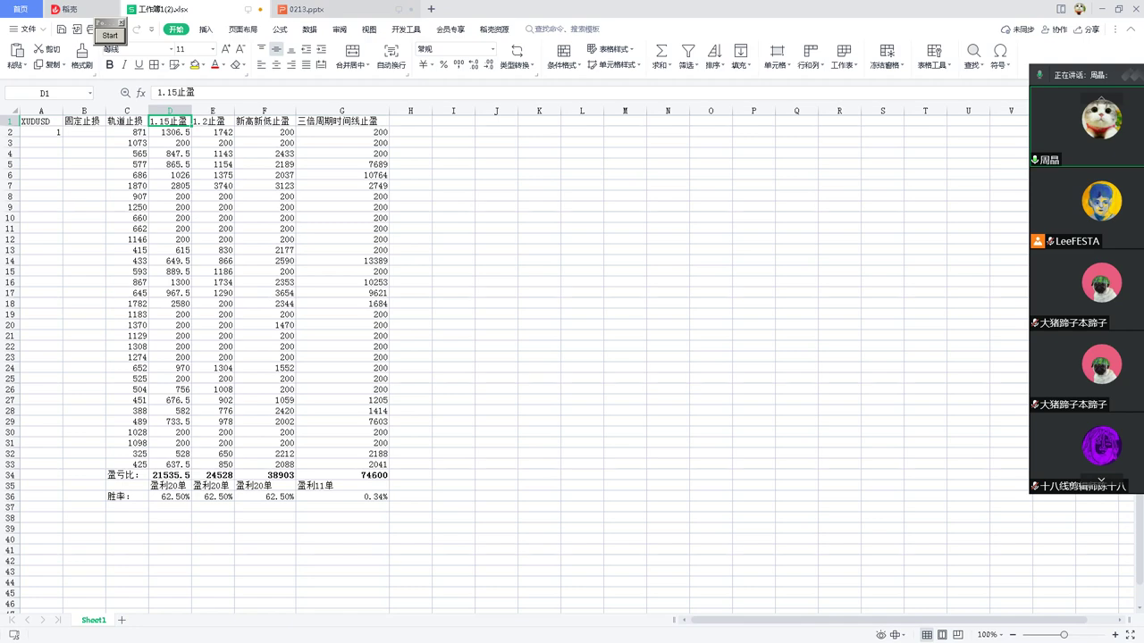
{"action": "left_click", "coordinate": [127, 121]}
{"action": "left_click_drag", "start_coordinate": [127, 122], "coordinate": [127, 464]}
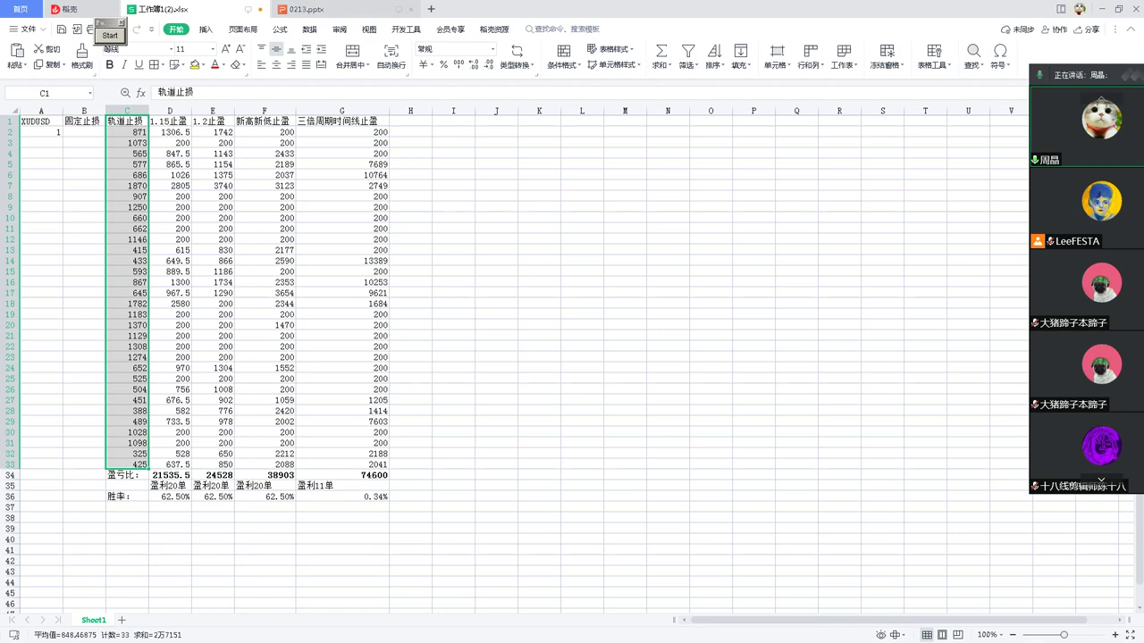
{"action": "left_click", "coordinate": [170, 120]}
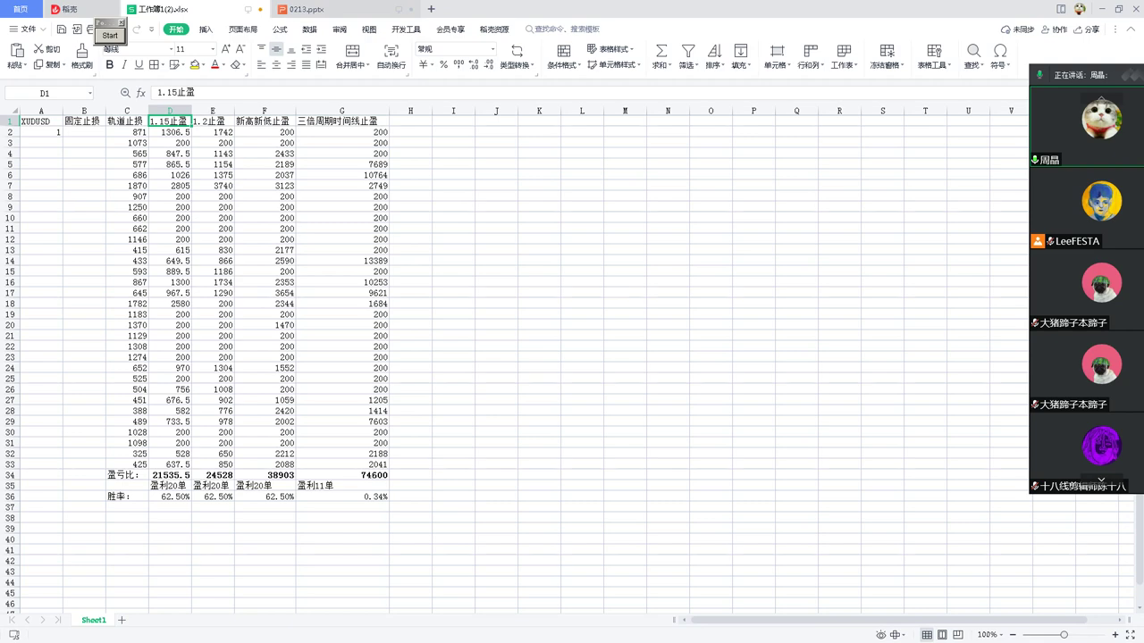
{"action": "left_click", "coordinate": [213, 120]}
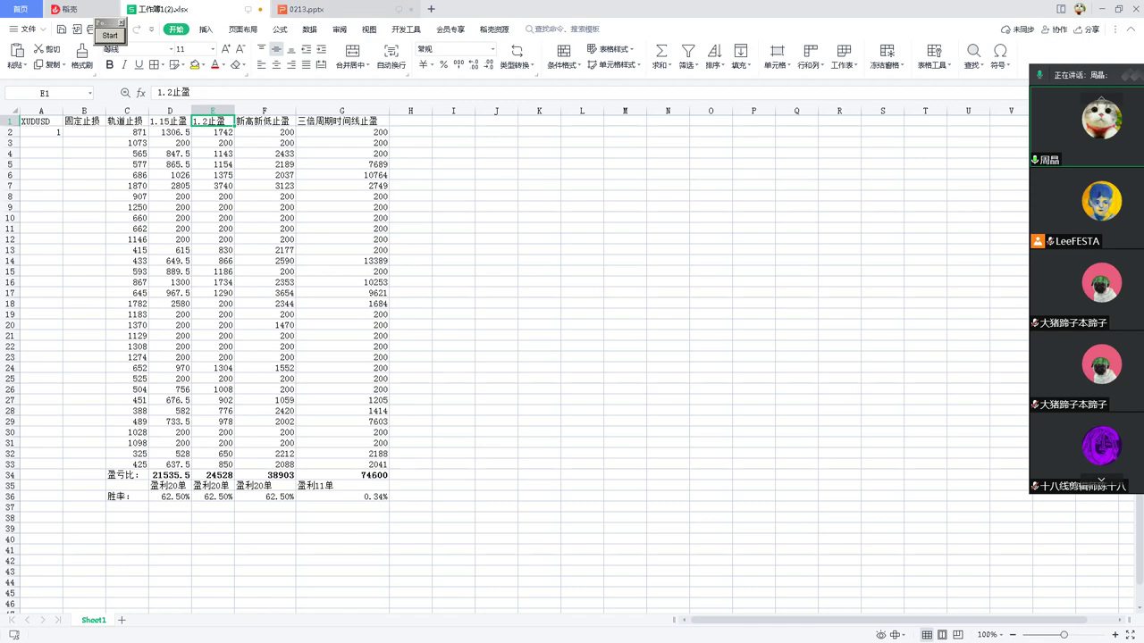
Change the heading in D1 to 1比1.5止盈
{"action": "double_click", "coordinate": [166, 121]}
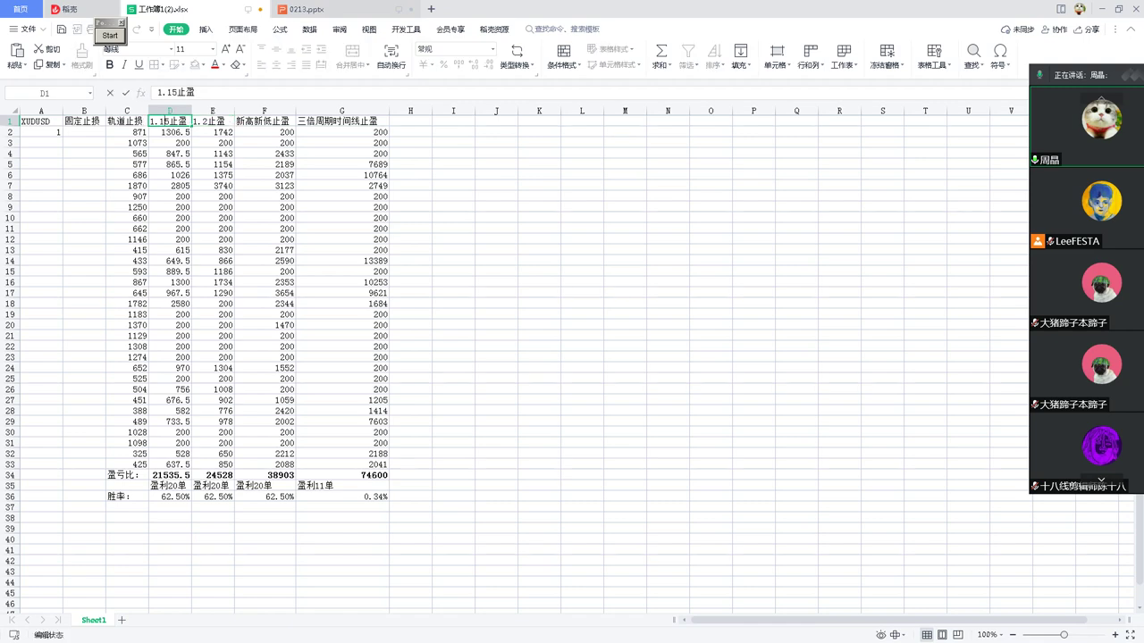
{"action": "key", "text": "Return"}
{"action": "double_click", "coordinate": [165, 121]}
{"action": "left_click_drag", "start_coordinate": [159, 120], "coordinate": [154, 121]}
{"action": "type", "text": "bi"}
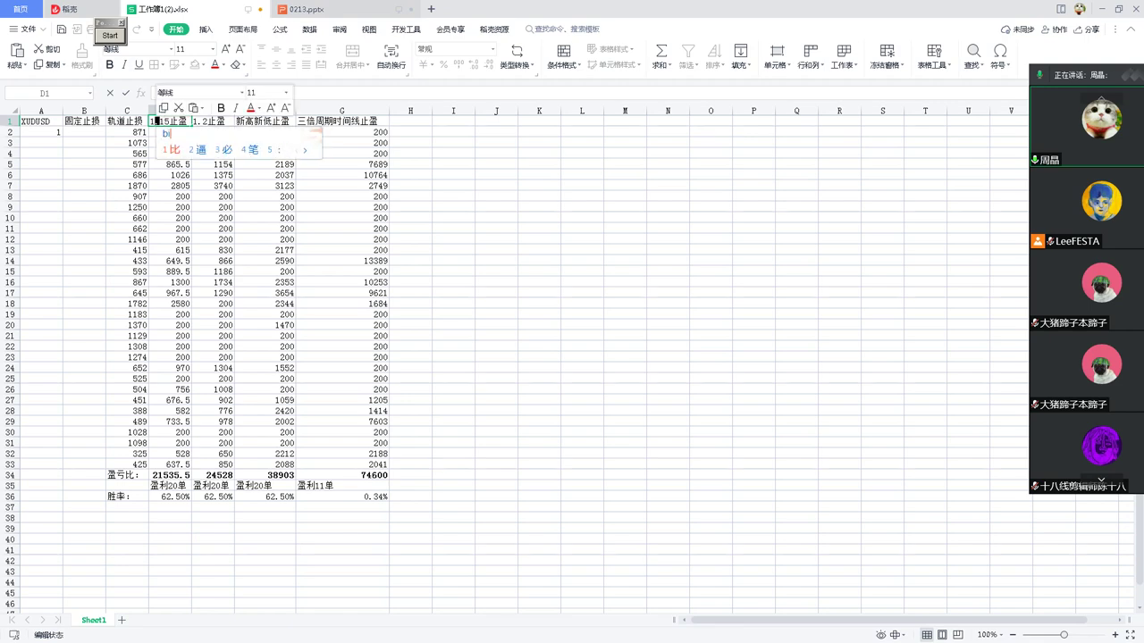
{"action": "key", "text": "space"}
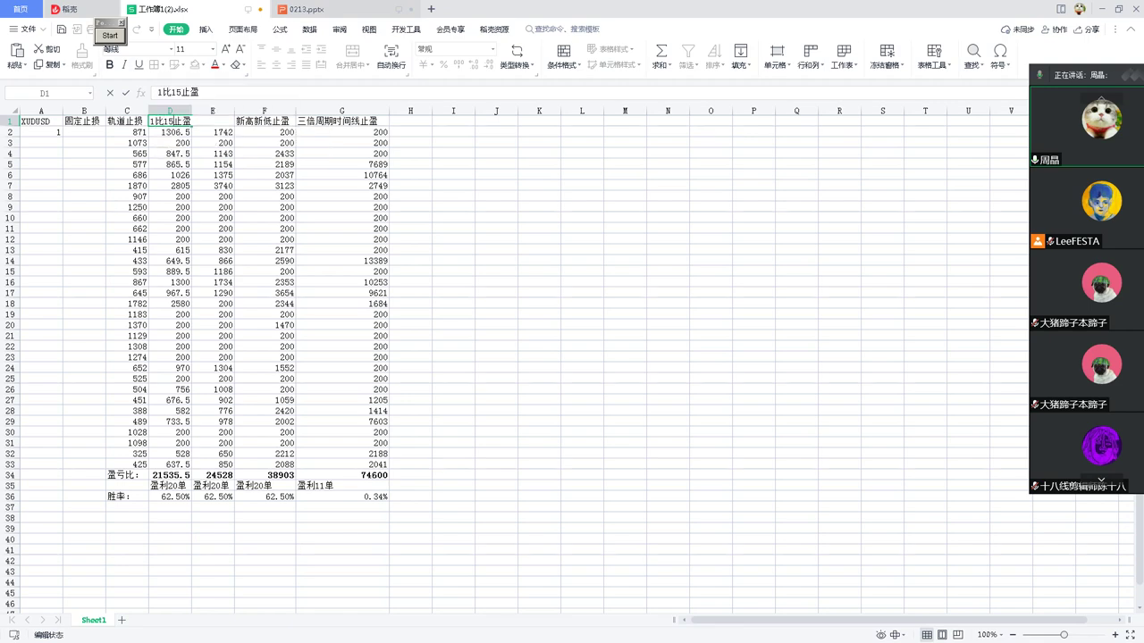
{"action": "type", "text": "."}
{"action": "left_click_drag", "start_coordinate": [154, 121], "coordinate": [197, 121]}
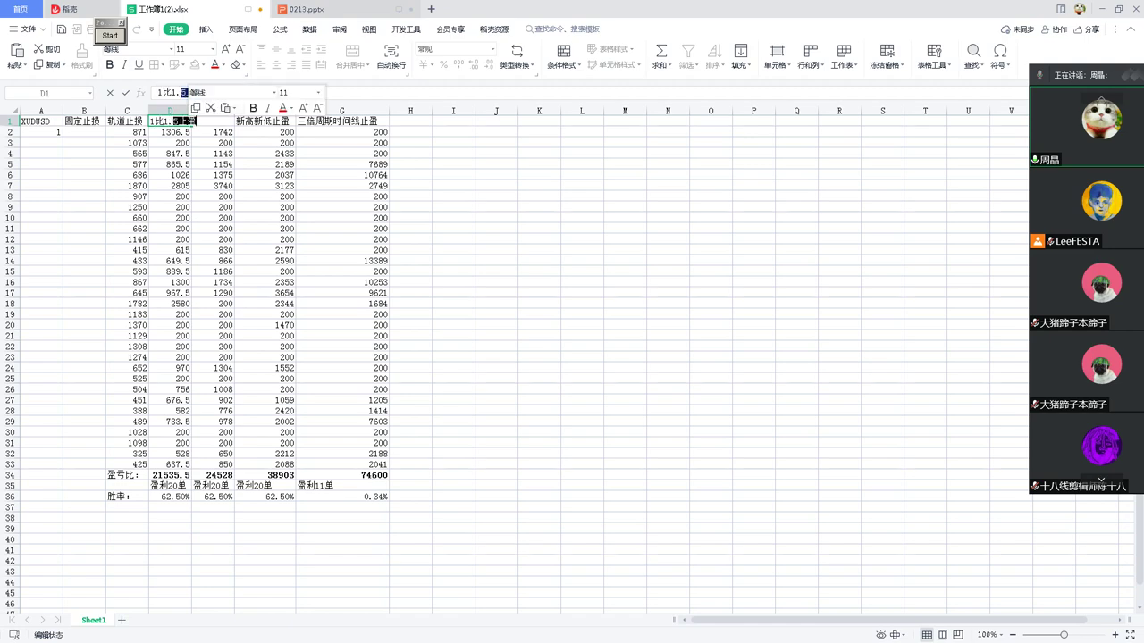
Change the heading in E1 to 1比2止盈
{"action": "left_click", "coordinate": [213, 142]}
{"action": "left_click", "coordinate": [212, 121]}
{"action": "key", "text": "shift+Left"}
{"action": "type", "text": "比"}
{"action": "left_click", "coordinate": [212, 186]}
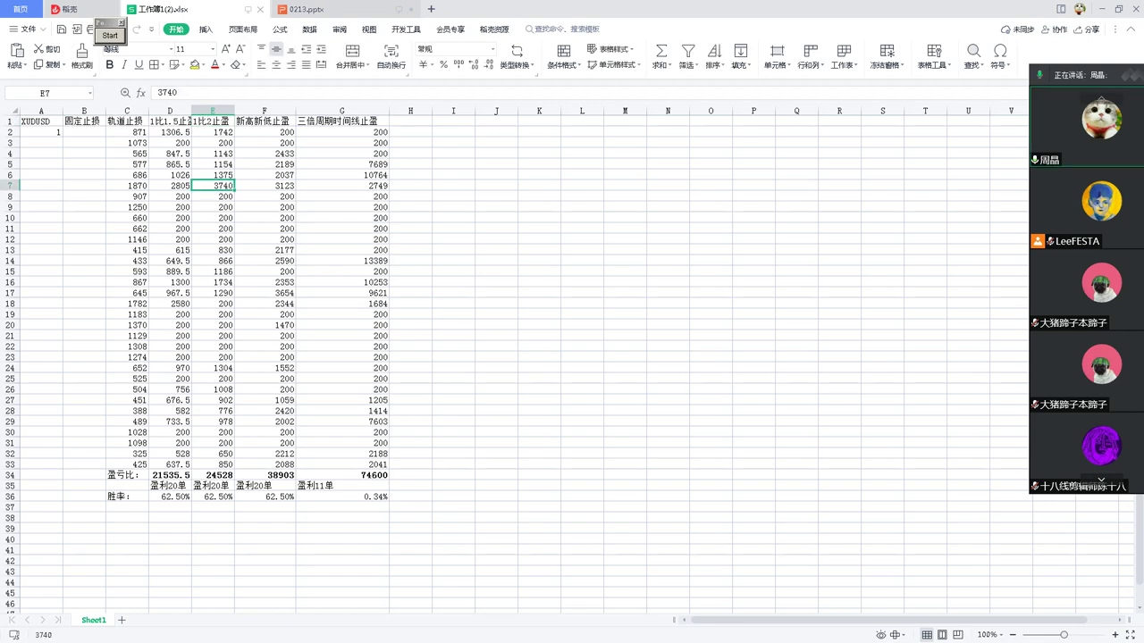
Check the 新高新低止盈 heading in F1, then switch to MetaTrader and examine the red pattern's swing points on the CADJPY H4 chart
{"action": "double_click", "coordinate": [272, 121]}
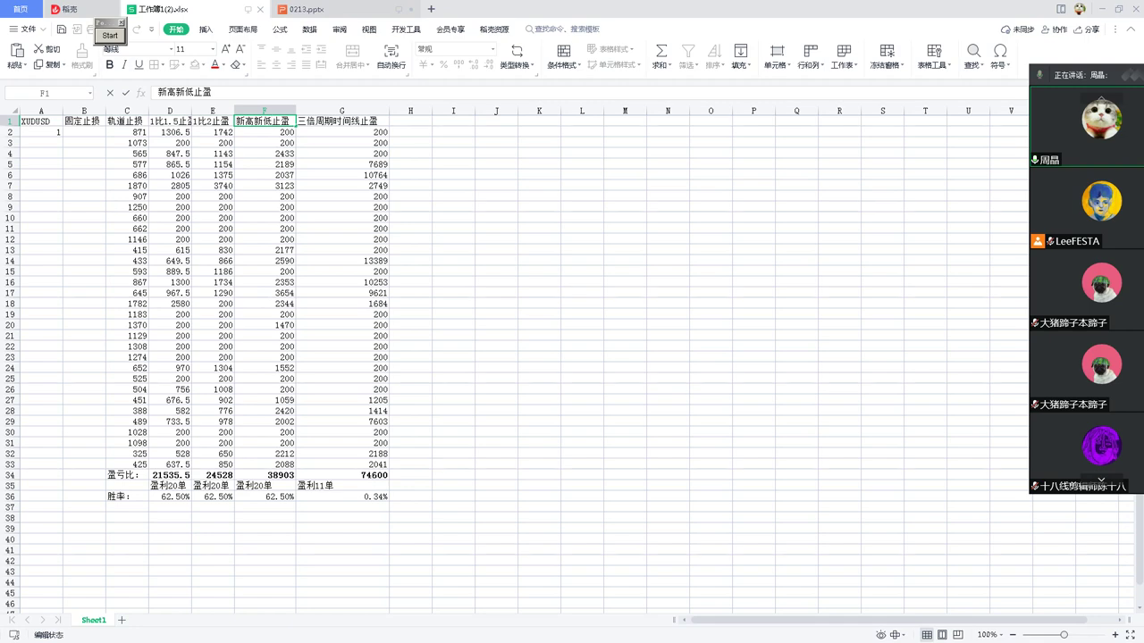
{"action": "key", "text": "alt+Tab"}
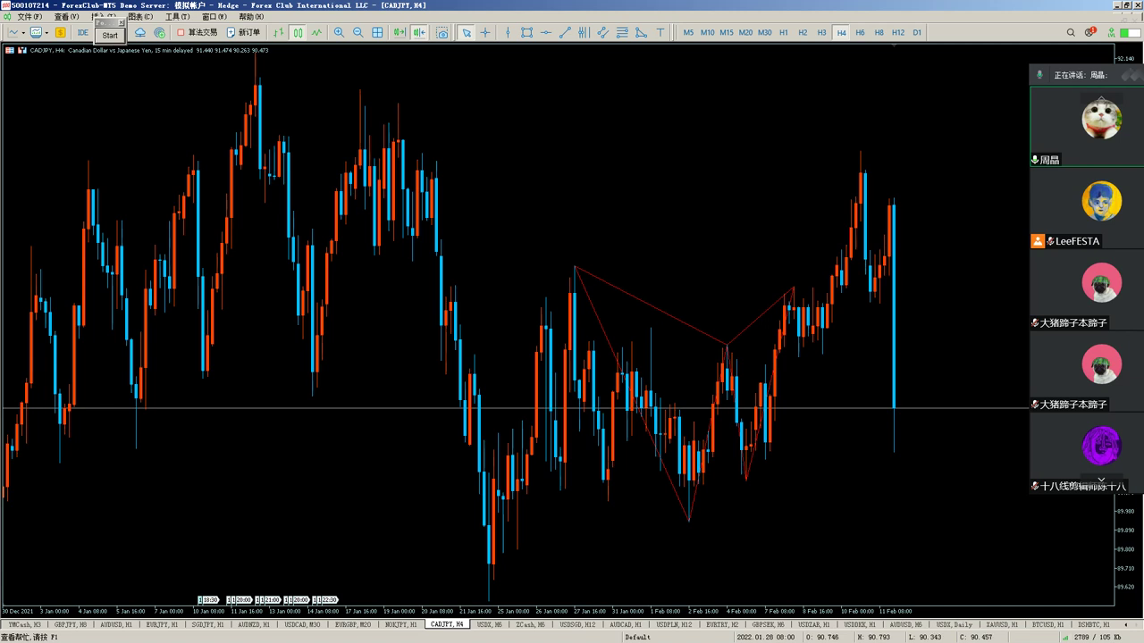
{"action": "middle_click", "coordinate": [688, 381]}
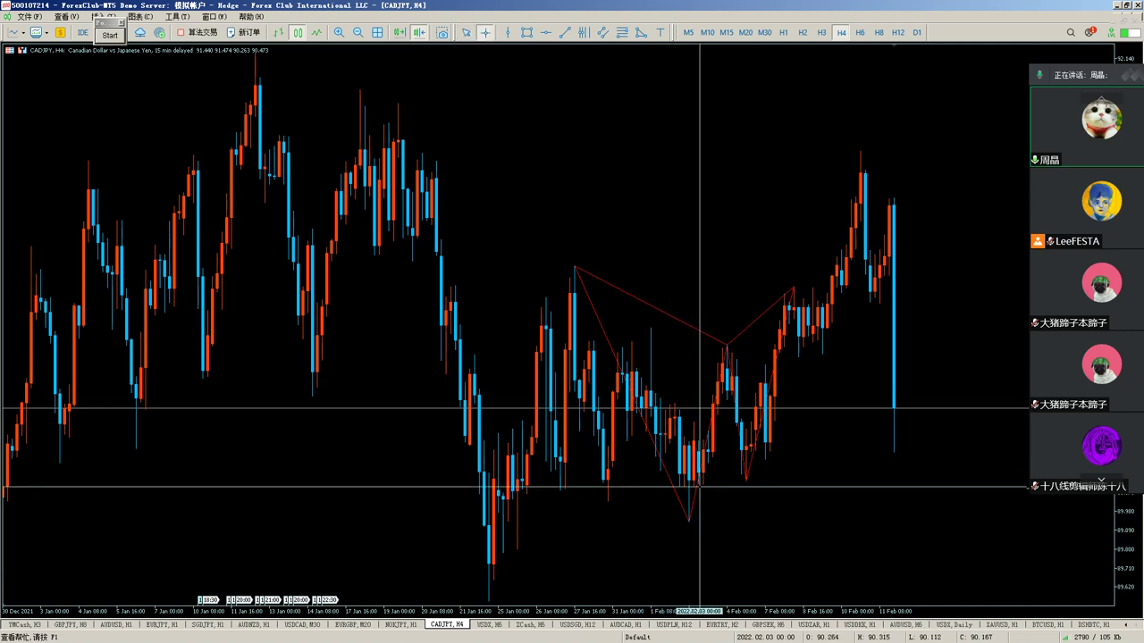
{"action": "left_click_drag", "start_coordinate": [689, 483], "coordinate": [812, 481]}
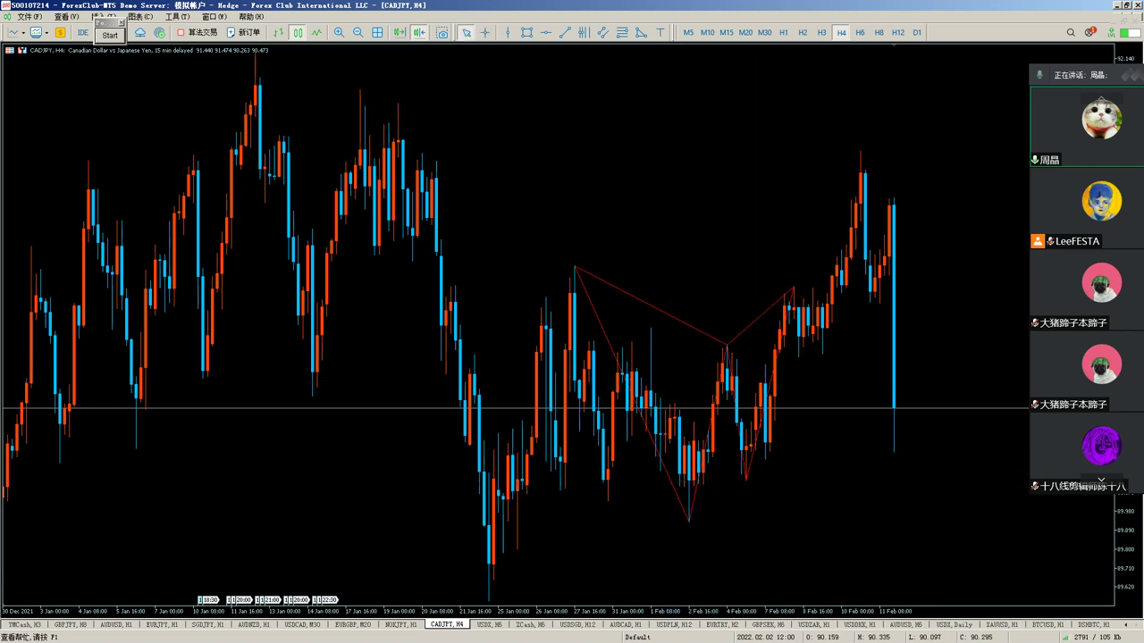
{"action": "middle_click", "coordinate": [746, 480]}
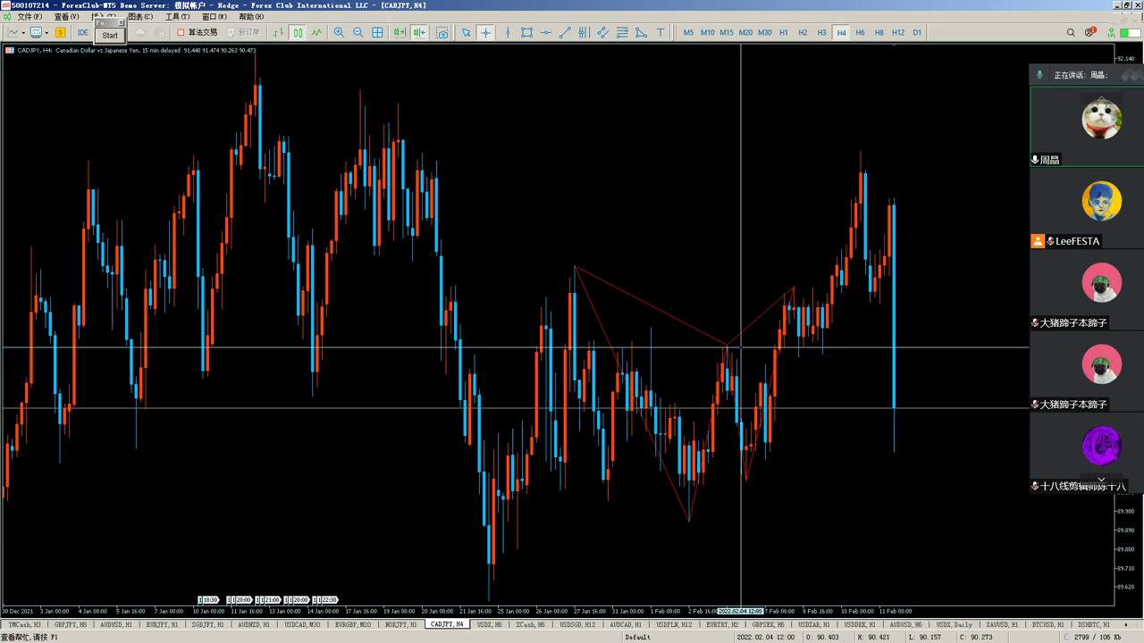
{"action": "left_click_drag", "start_coordinate": [637, 5], "coordinate": [677, 323]}
{"action": "key", "text": "super+Down"}
Return to the WPS workbook and go through the 三倍周期时间线止盈 column from G1 down to its total in G34
{"action": "left_click", "coordinate": [335, 120]}
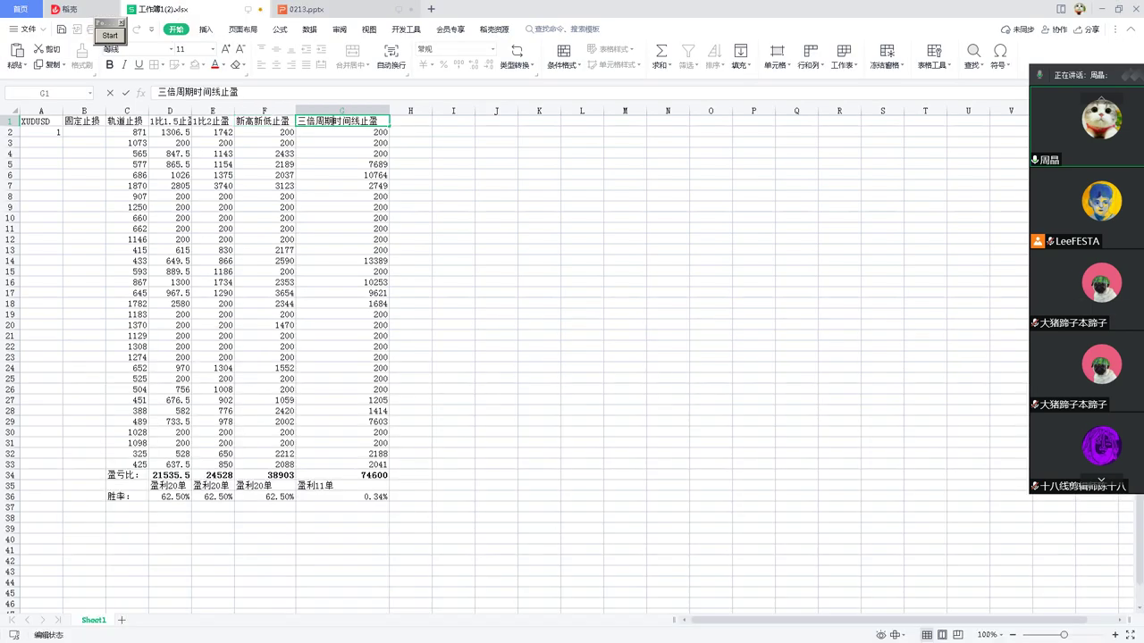
{"action": "key", "text": "Down"}
{"action": "key", "text": "Down"}
{"action": "key", "text": "Down"}
{"action": "key", "text": "Down"}
{"action": "key", "text": "Down"}
{"action": "key", "text": "Down"}
{"action": "key", "text": "Down"}
{"action": "key", "text": "Down"}
{"action": "key", "text": "Down"}
{"action": "key", "text": "Down"}
{"action": "key", "text": "Down"}
{"action": "key", "text": "Down"}
{"action": "key", "text": "Down"}
{"action": "key", "text": "Down"}
{"action": "key", "text": "Down"}
{"action": "key", "text": "Down"}
{"action": "key", "text": "Down"}
{"action": "key", "text": "Down"}
{"action": "key", "text": "Down"}
{"action": "key", "text": "Down"}
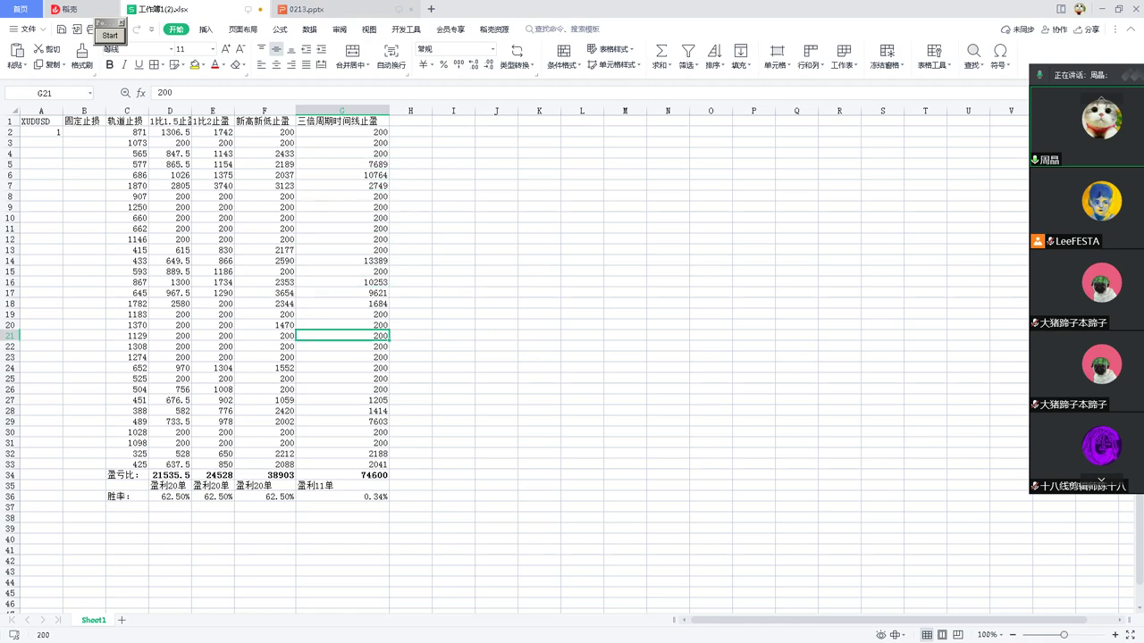
{"action": "key", "text": "Down"}
{"action": "key", "text": "Down"}
{"action": "key", "text": "Down"}
{"action": "key", "text": "Down"}
{"action": "key", "text": "Down"}
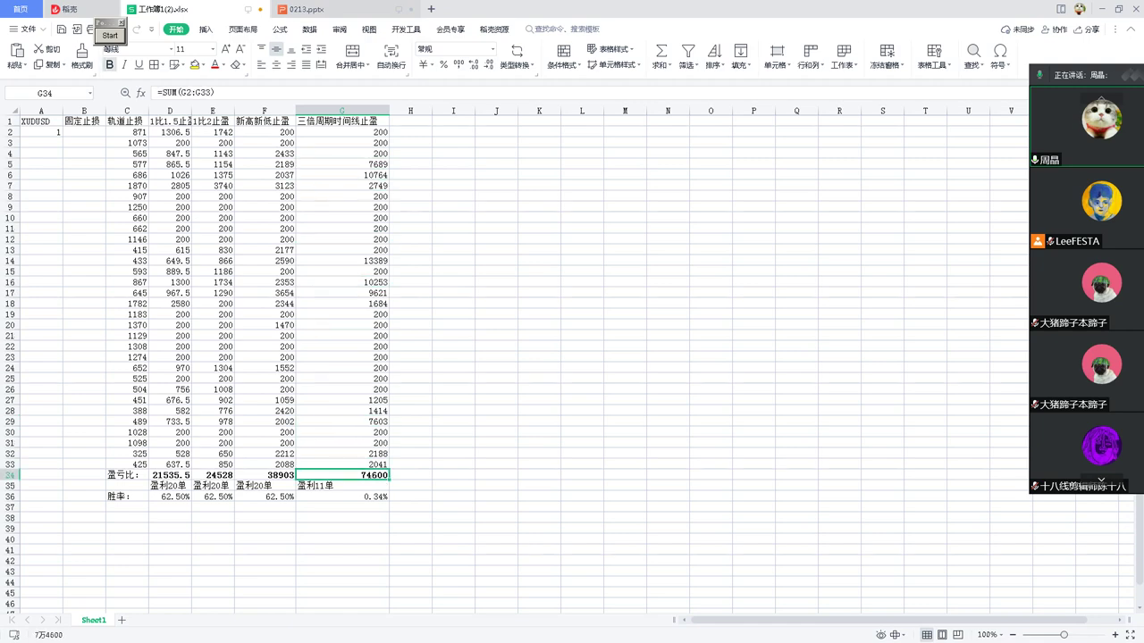
Examine the 1比1.5止盈 and 1比2止盈 results in D2:E33 and inspect the sum formula in D34 without changing it
{"action": "left_click_drag", "start_coordinate": [169, 132], "coordinate": [170, 465]}
{"action": "left_click_drag", "start_coordinate": [212, 132], "coordinate": [213, 465]}
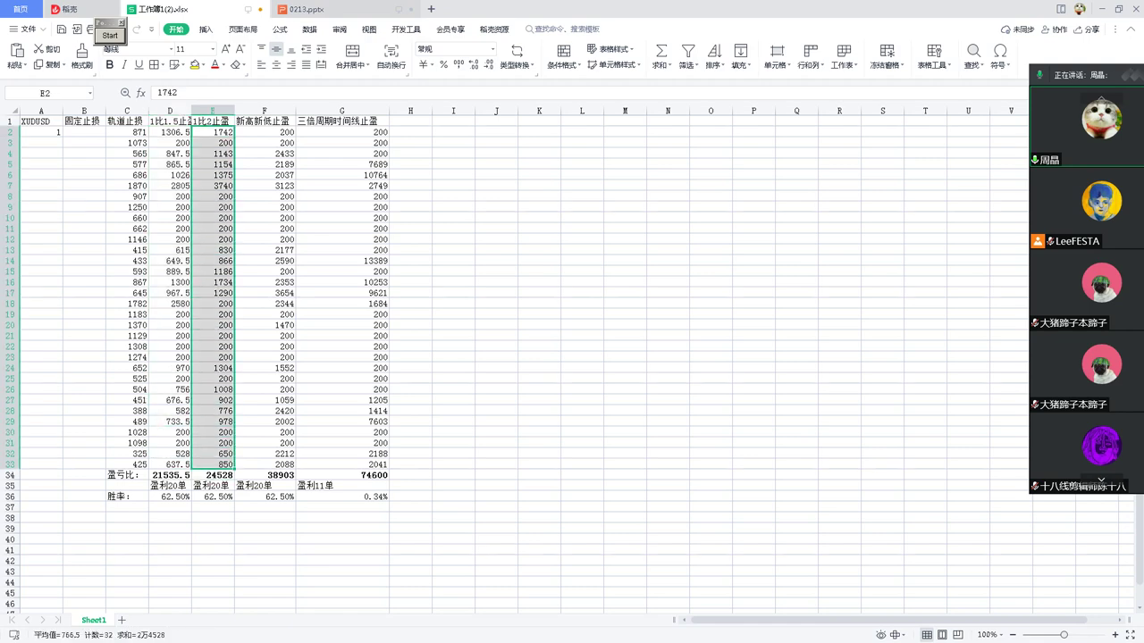
{"action": "left_click", "coordinate": [212, 229]}
{"action": "left_click_drag", "start_coordinate": [170, 132], "coordinate": [170, 465]}
{"action": "left_click", "coordinate": [170, 121]}
{"action": "left_click", "coordinate": [170, 475]}
{"action": "double_click", "coordinate": [170, 475]}
{"action": "left_click", "coordinate": [169, 517]}
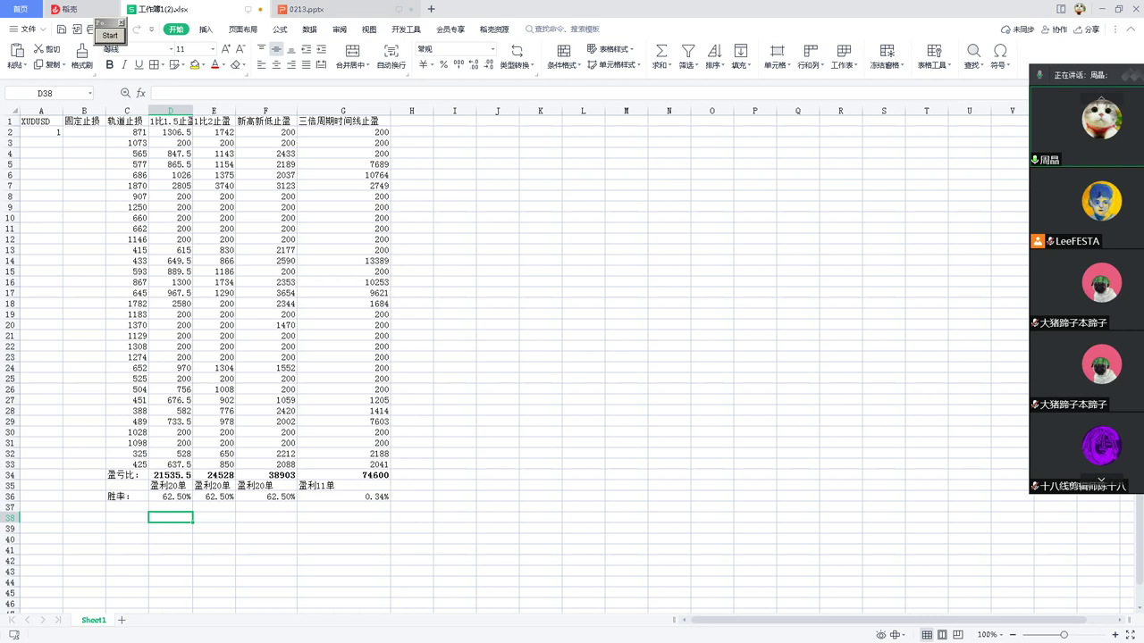
{"action": "double_click", "coordinate": [176, 476]}
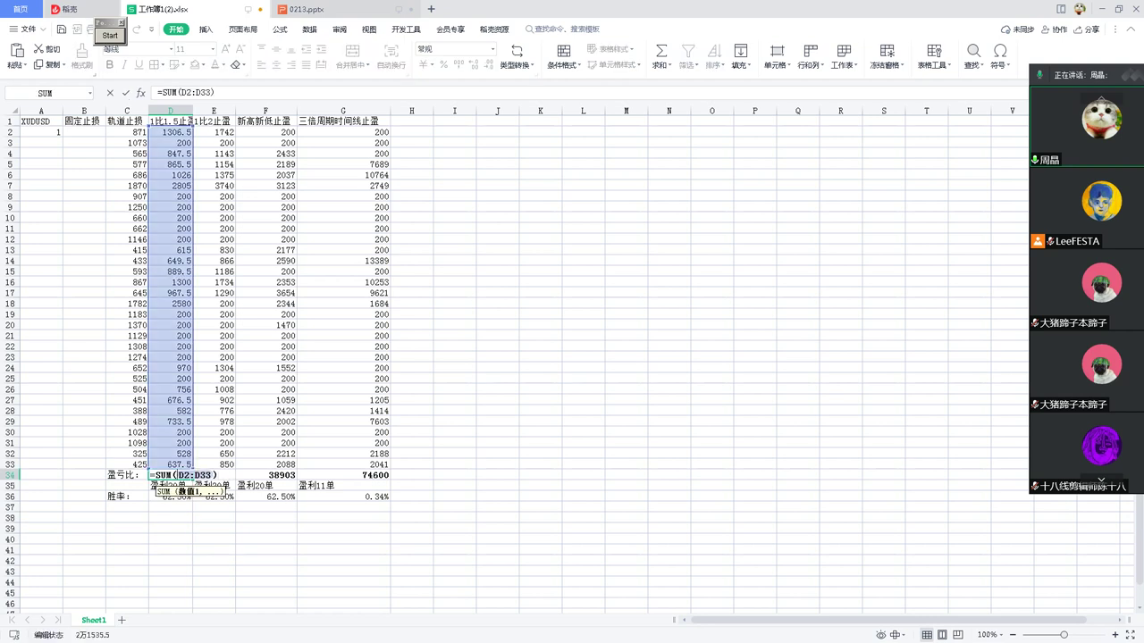
{"action": "left_click", "coordinate": [170, 507]}
{"action": "left_click", "coordinate": [170, 528]}
{"action": "left_click", "coordinate": [170, 389]}
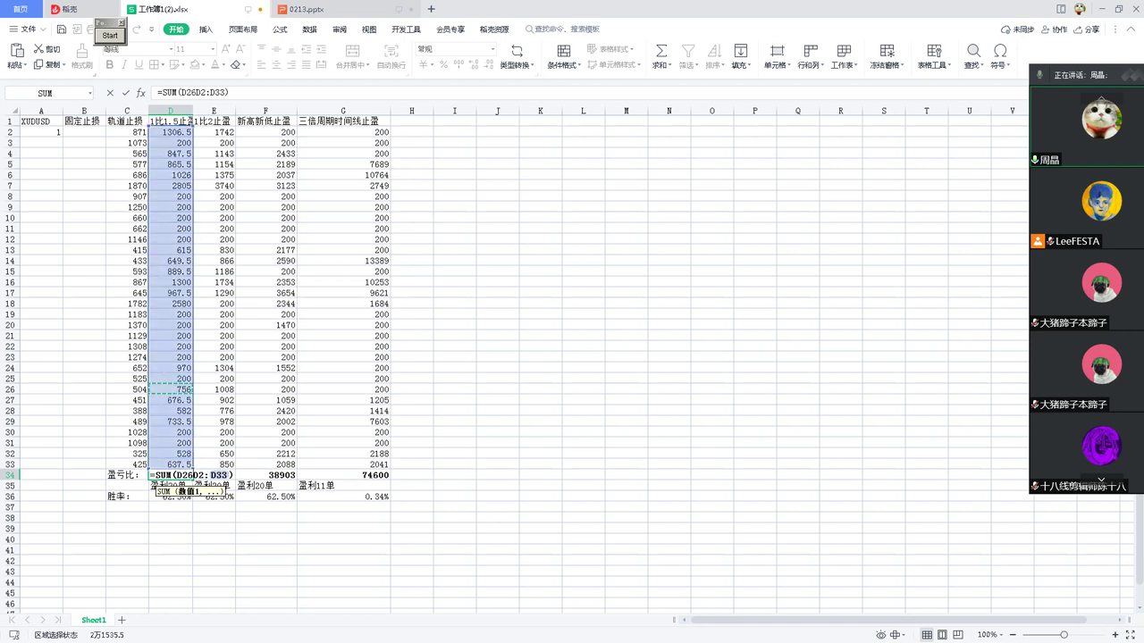
{"action": "key", "text": "Escape"}
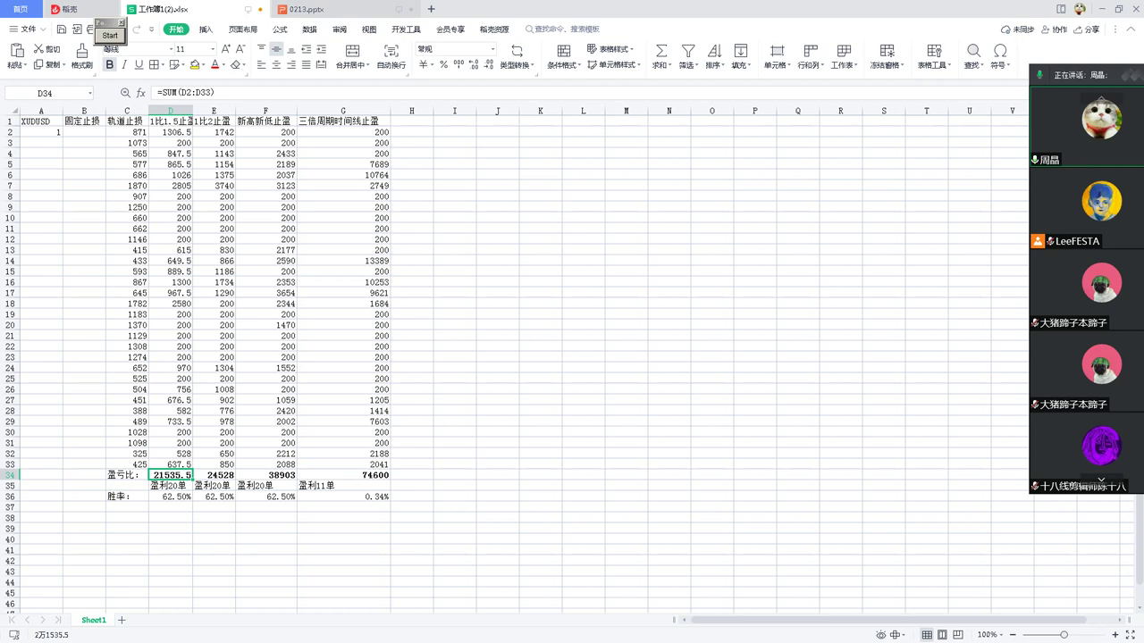
Compare the 1比2止盈, 新高新低止盈 and 三倍周期时间线止盈 headings with the totals in F34 and G34 and the entry in G35
{"action": "left_click", "coordinate": [213, 121]}
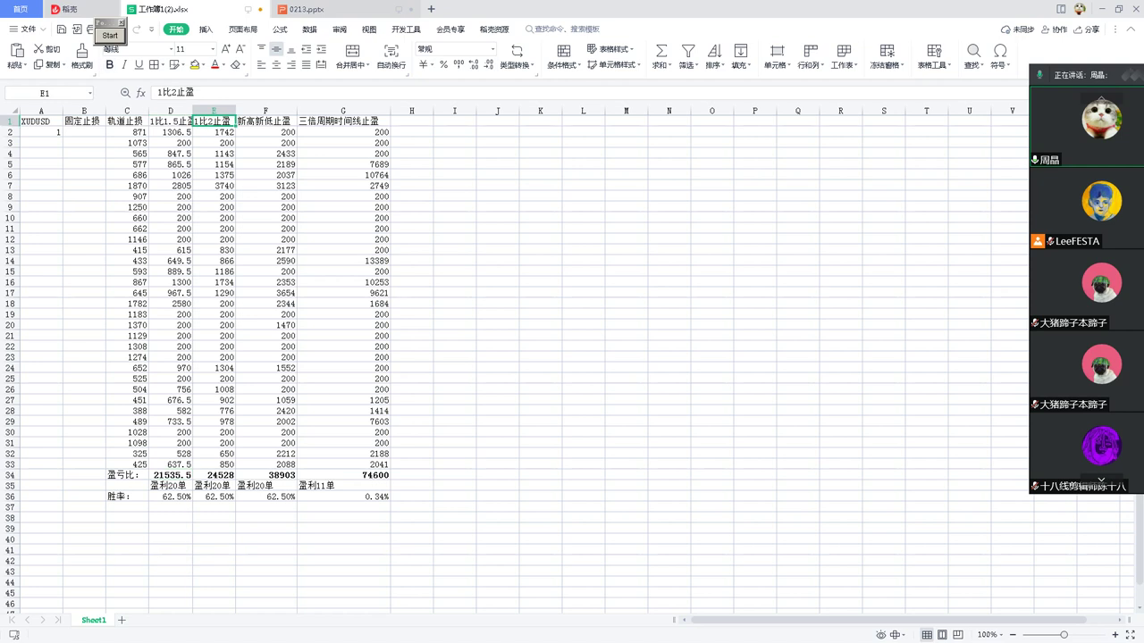
{"action": "left_click", "coordinate": [265, 120]}
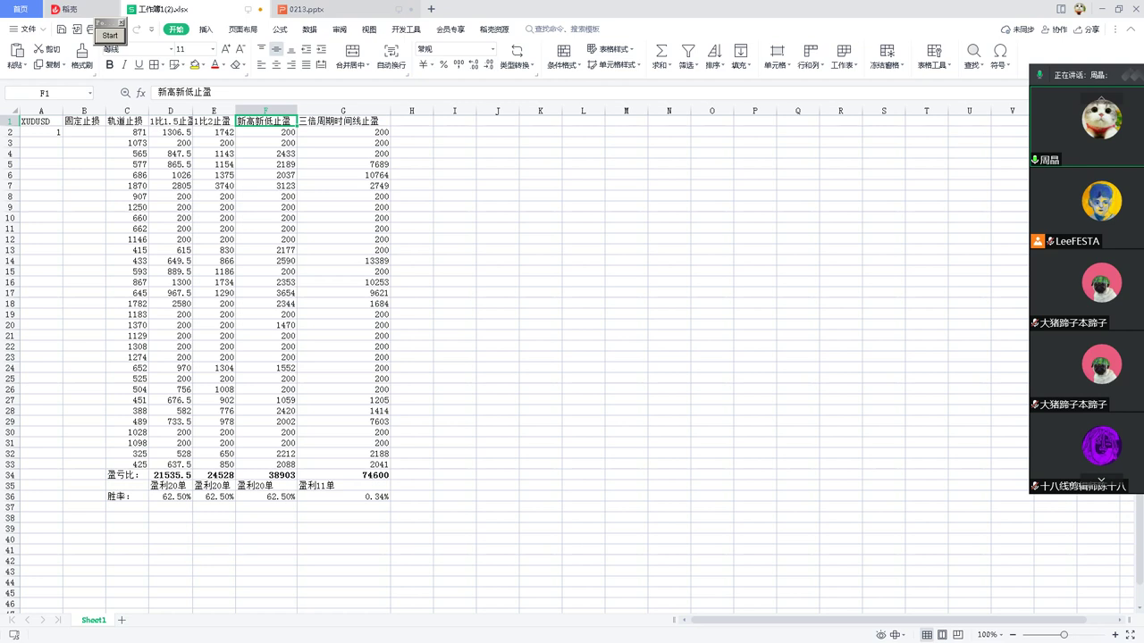
{"action": "left_click", "coordinate": [265, 475]}
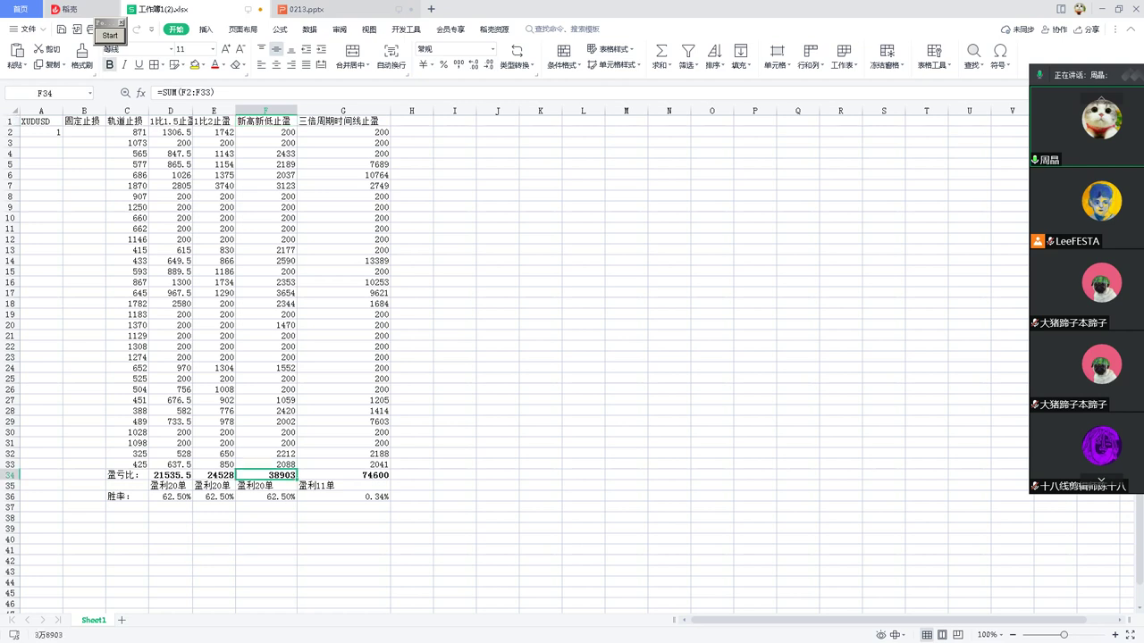
{"action": "left_click", "coordinate": [343, 120]}
{"action": "left_click", "coordinate": [343, 485]}
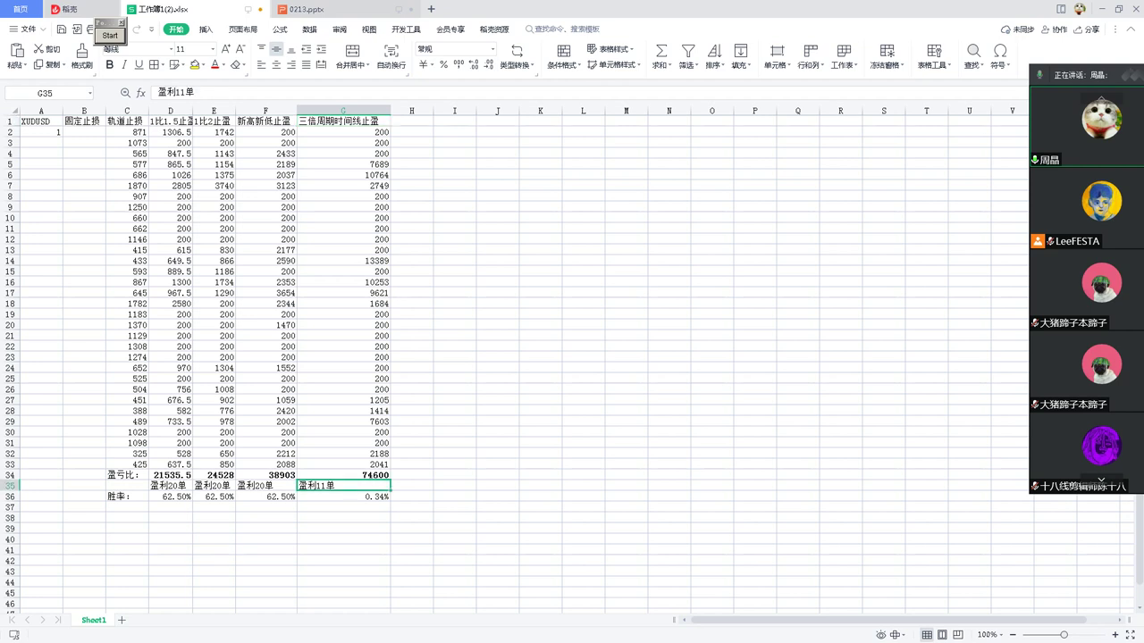
{"action": "left_click", "coordinate": [343, 475]}
{"action": "double_click", "coordinate": [343, 476]}
{"action": "left_click", "coordinate": [343, 540]}
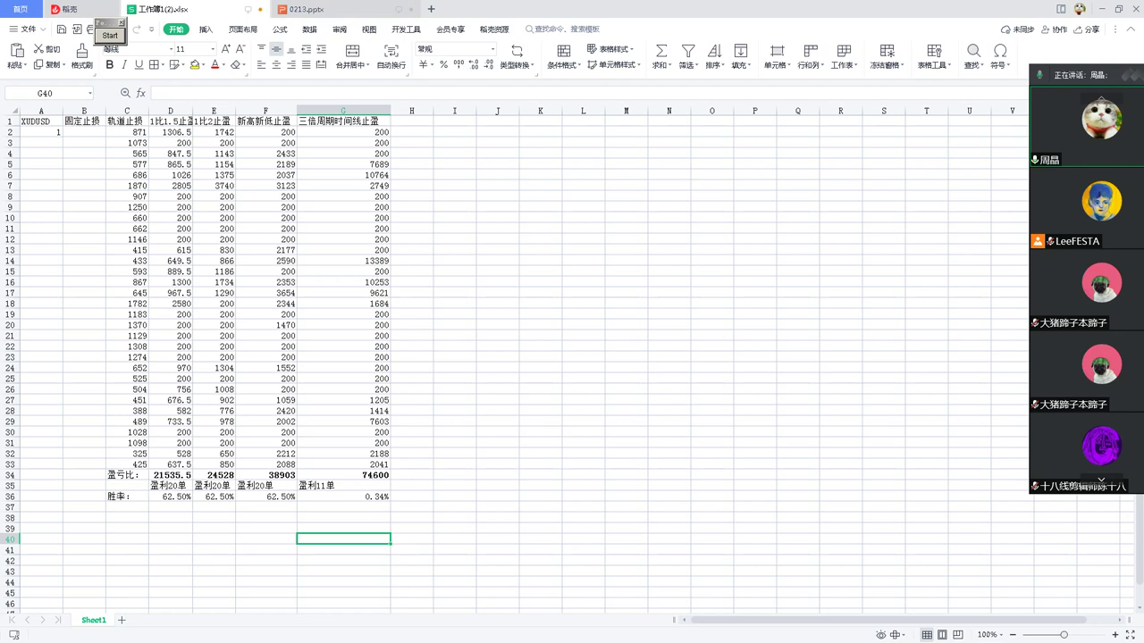
Highlight the 200 entries in D8:G12, the results block B2:G33 and the 盈亏比 totals in row 34
{"action": "left_click_drag", "start_coordinate": [215, 195], "coordinate": [357, 271]}
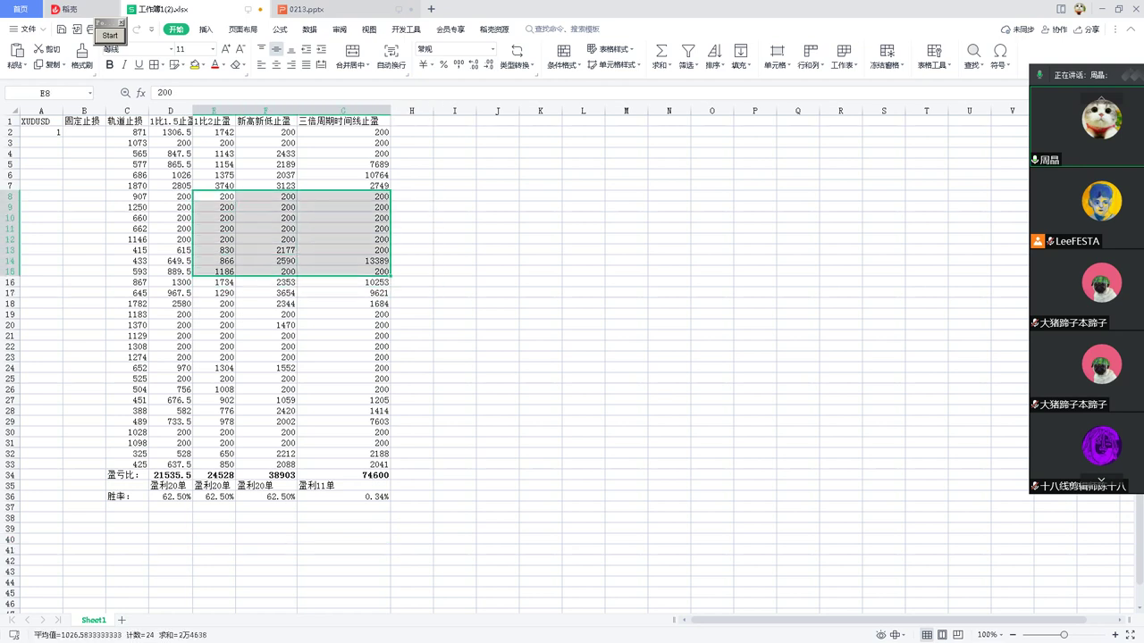
{"action": "left_click_drag", "start_coordinate": [125, 474], "coordinate": [416, 474]}
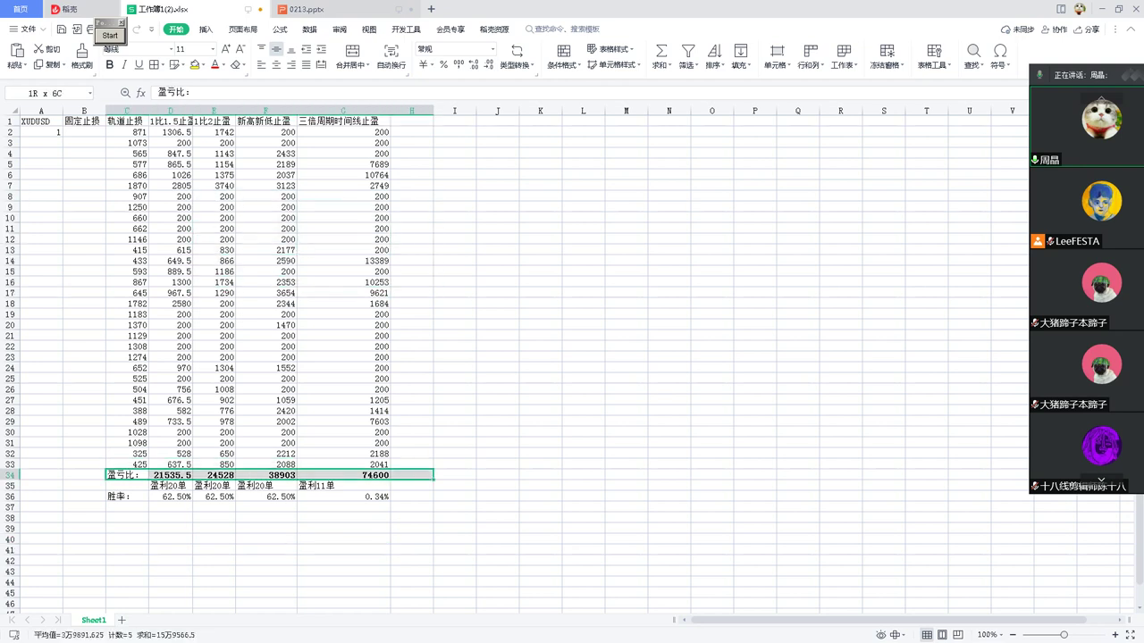
{"action": "left_click_drag", "start_coordinate": [84, 132], "coordinate": [376, 466]}
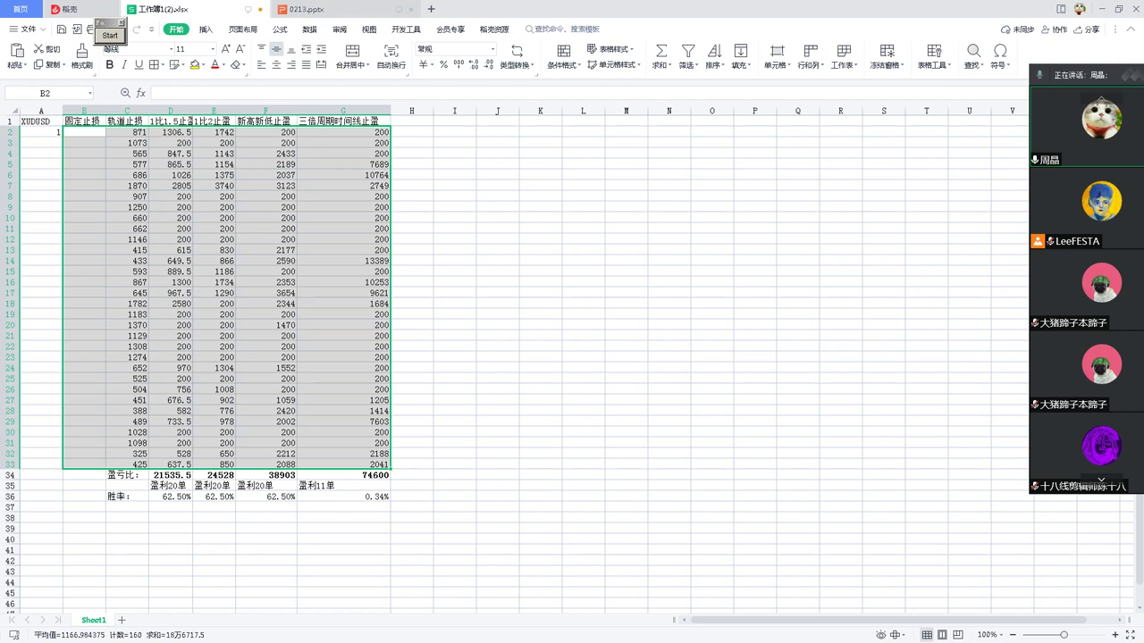
{"action": "left_click", "coordinate": [170, 325]}
{"action": "left_click_drag", "start_coordinate": [169, 195], "coordinate": [366, 238]}
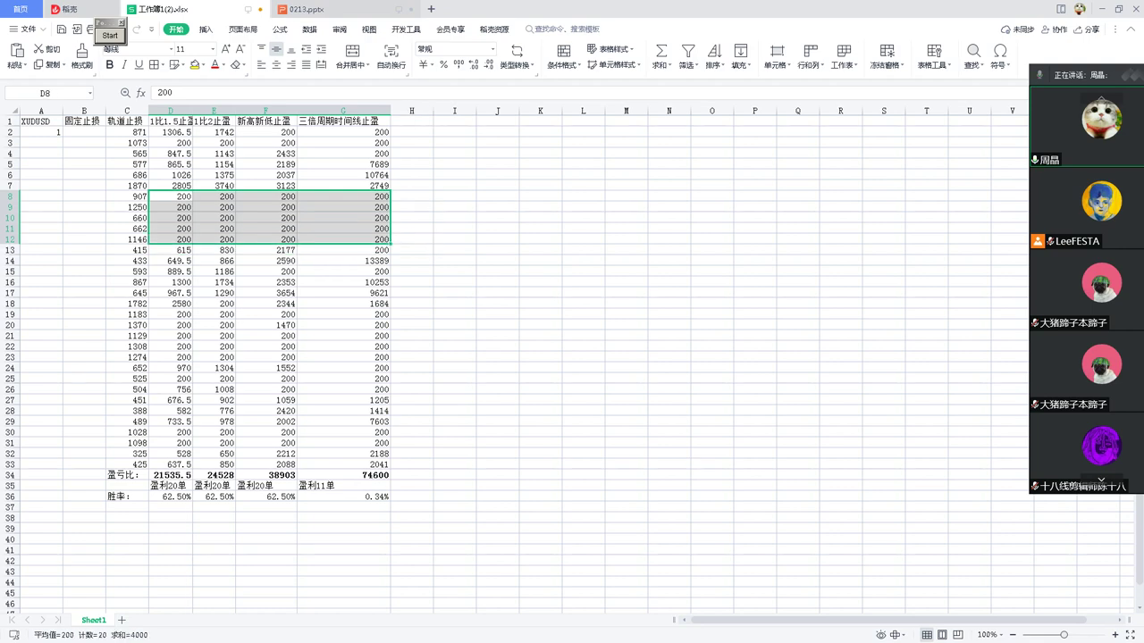
{"action": "left_click", "coordinate": [213, 217]}
{"action": "left_click_drag", "start_coordinate": [170, 195], "coordinate": [357, 239]}
{"action": "left_click_drag", "start_coordinate": [366, 238], "coordinate": [366, 238]}
{"action": "left_click_drag", "start_coordinate": [170, 474], "coordinate": [357, 474]}
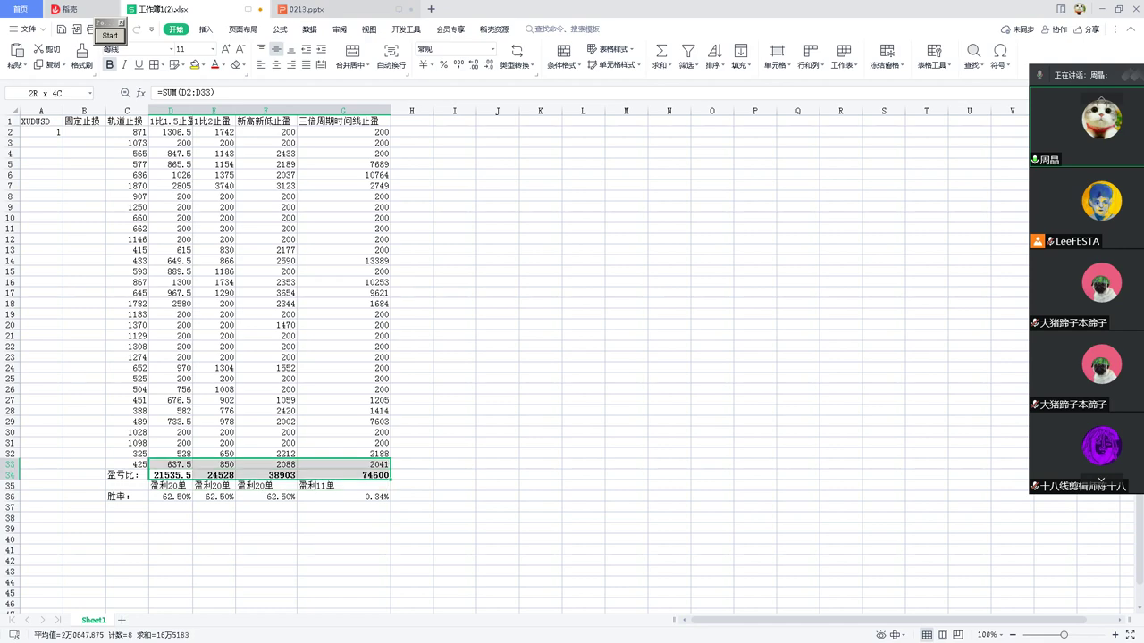
Inspect the 胜率 value in D36 and the block of 200 entries starting at D8
{"action": "double_click", "coordinate": [170, 496]}
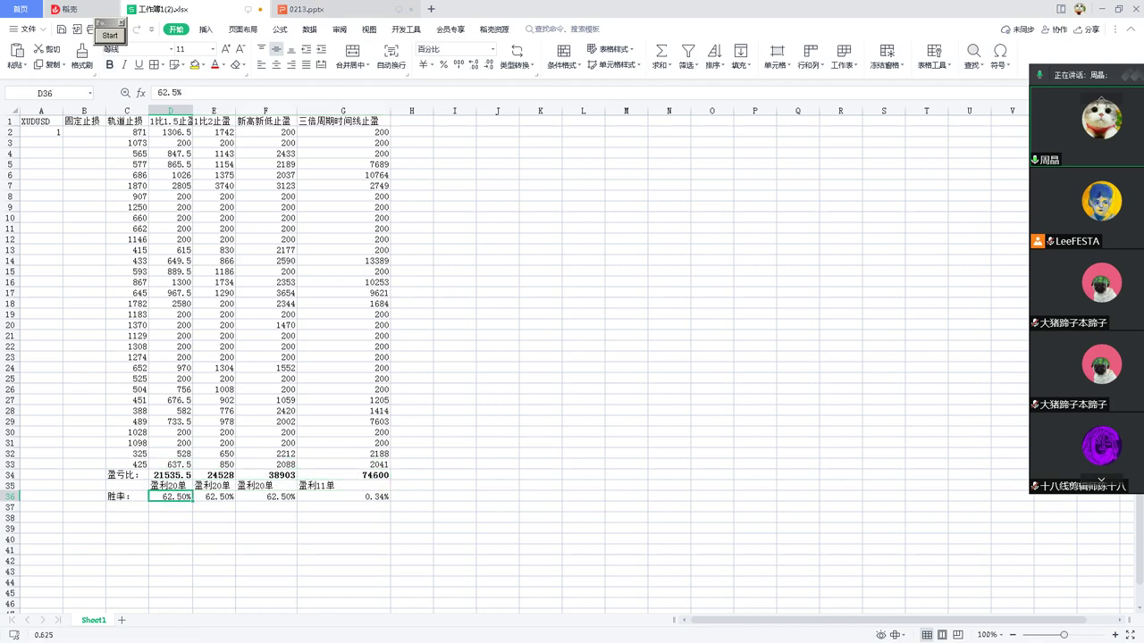
{"action": "key", "text": "Escape"}
{"action": "double_click", "coordinate": [170, 506]}
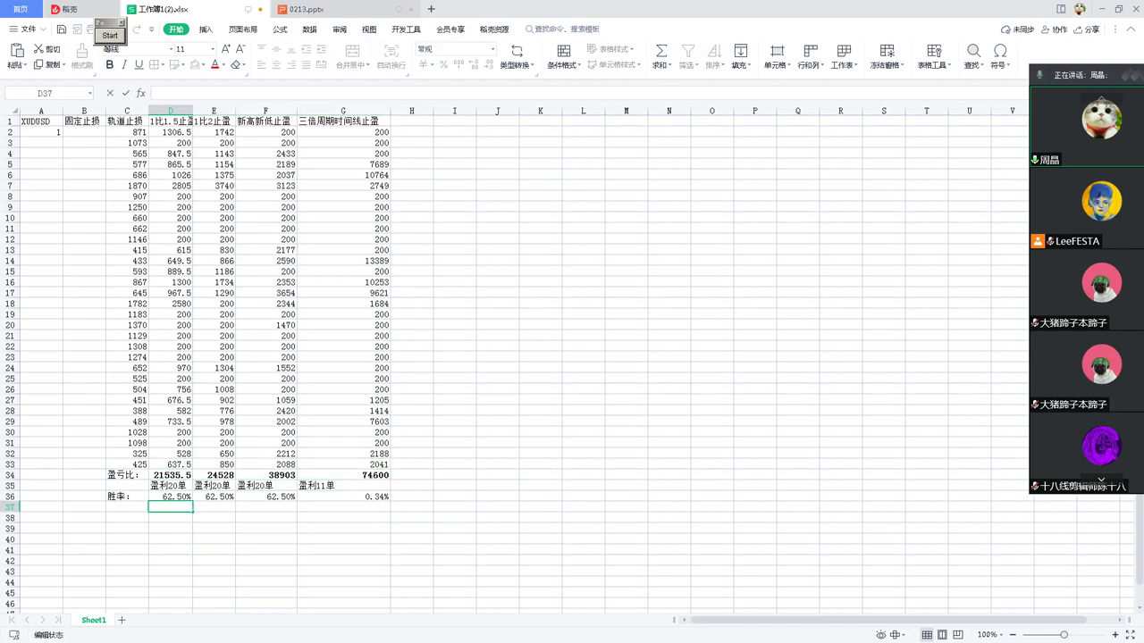
{"action": "left_click", "coordinate": [170, 207]}
{"action": "left_click_drag", "start_coordinate": [170, 195], "coordinate": [297, 251]}
Enter 100 in each of the cells D37 to G37, below the 胜率 row
{"action": "left_click", "coordinate": [170, 506]}
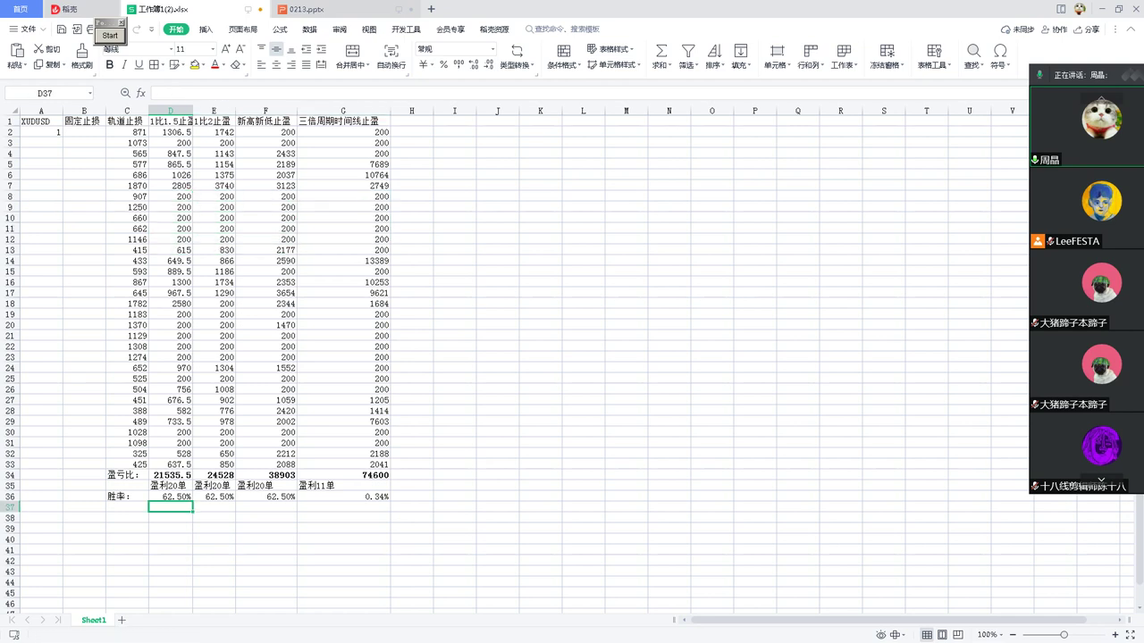
{"action": "type", "text": "100"}
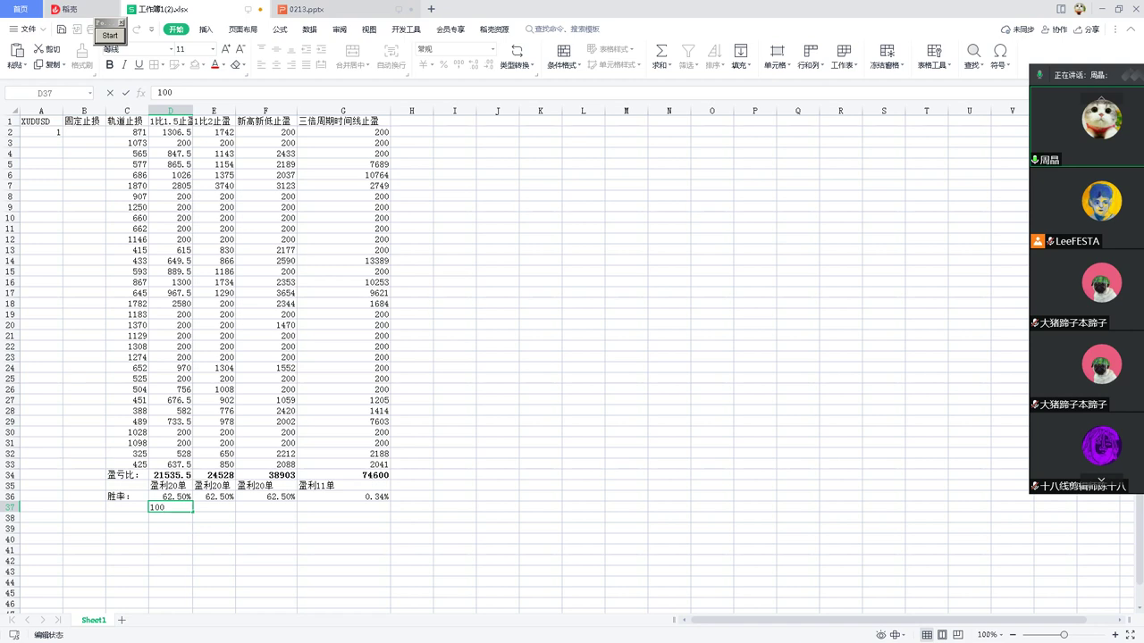
{"action": "key", "text": "Tab"}
{"action": "type", "text": "100"}
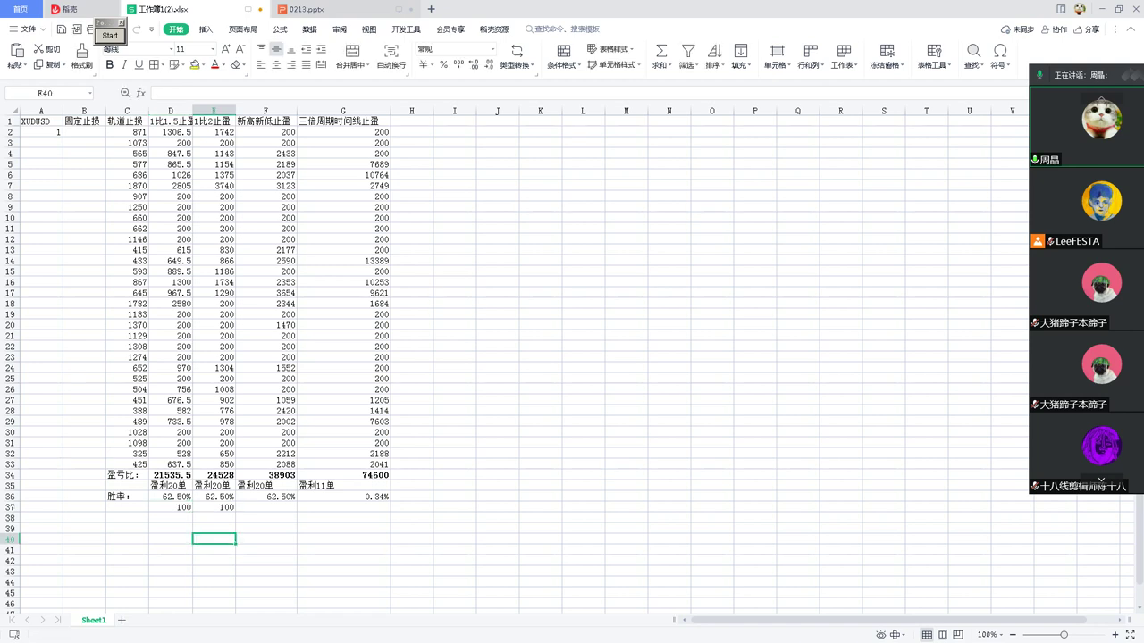
{"action": "key", "text": "Tab"}
{"action": "type", "text": "100"}
{"action": "key", "text": "Tab"}
{"action": "type", "text": "100"}
{"action": "left_click", "coordinate": [343, 549]}
Highlight the profitable-order and 胜率 entries in D35:G36 and the 200 entries in D8:G12
{"action": "left_click_drag", "start_coordinate": [170, 496], "coordinate": [343, 485]}
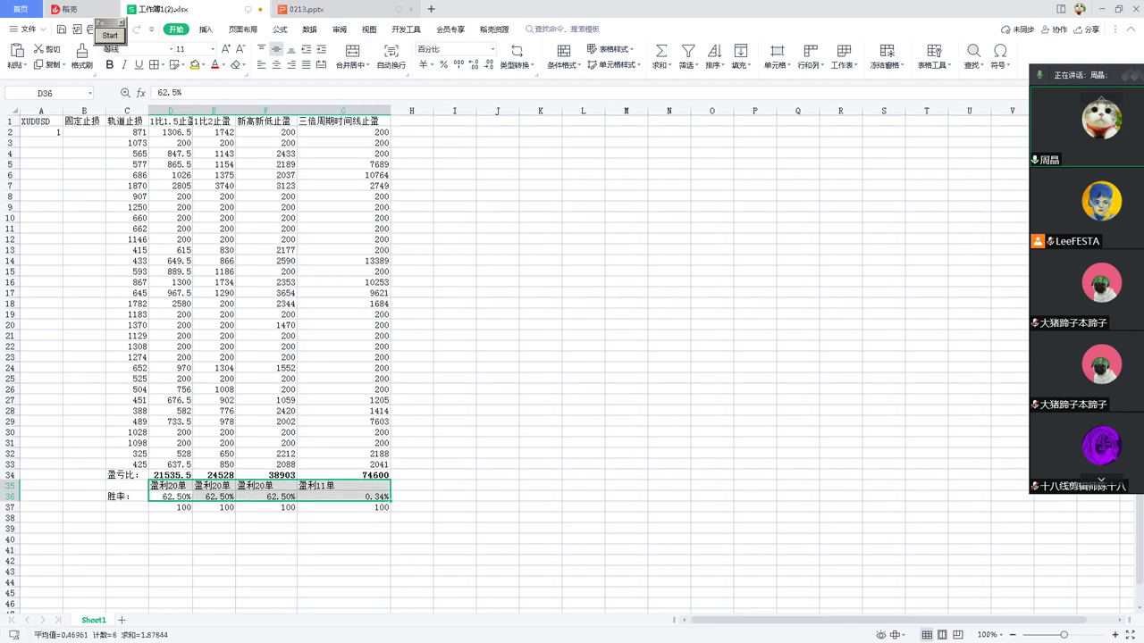
{"action": "left_click_drag", "start_coordinate": [170, 195], "coordinate": [343, 240]}
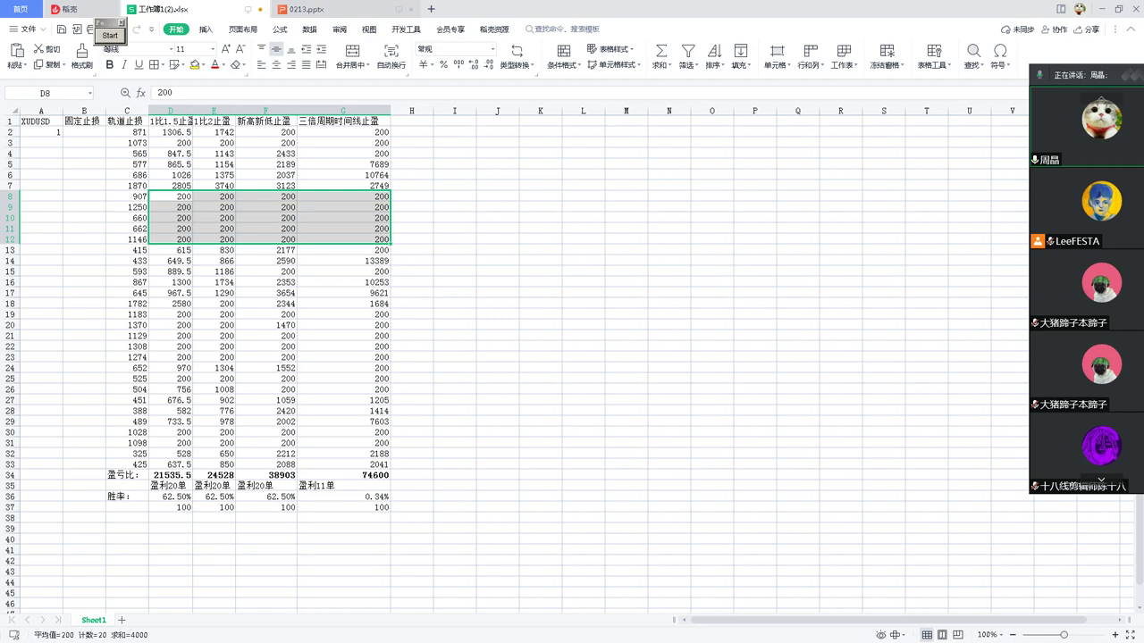
Correct the 胜率 value in G36, under 三倍周期时间线止盈, to 34.4%
{"action": "left_click_drag", "start_coordinate": [170, 497], "coordinate": [302, 497]}
{"action": "left_click", "coordinate": [343, 528]}
{"action": "double_click", "coordinate": [343, 497]}
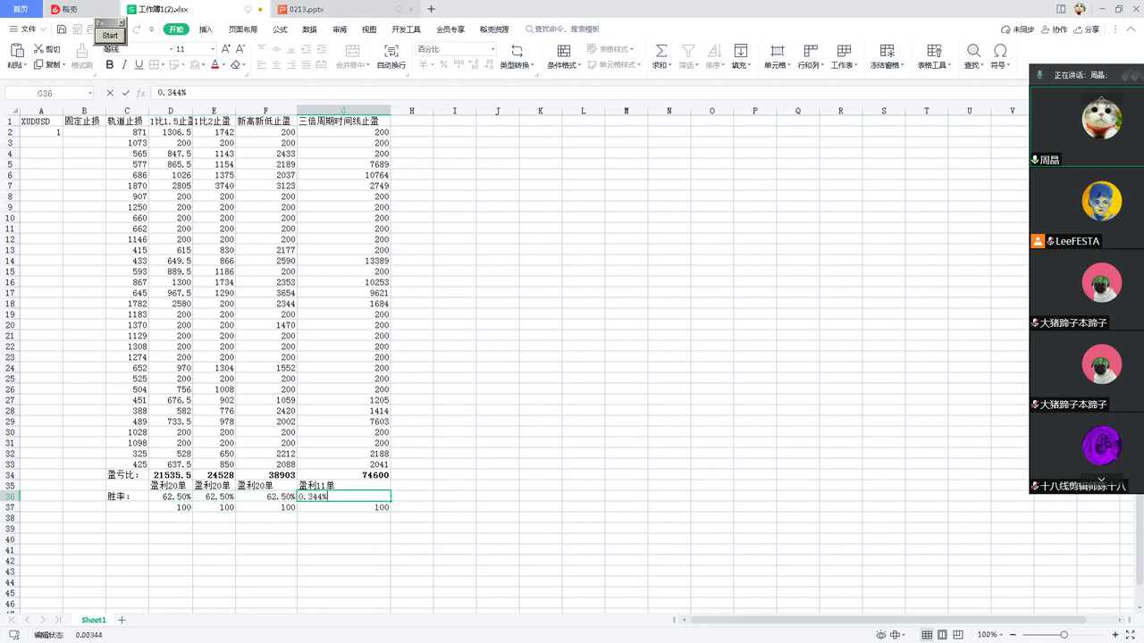
{"action": "double_click", "coordinate": [343, 475]}
{"action": "double_click", "coordinate": [343, 497]}
{"action": "left_click_drag", "start_coordinate": [323, 497], "coordinate": [298, 497]}
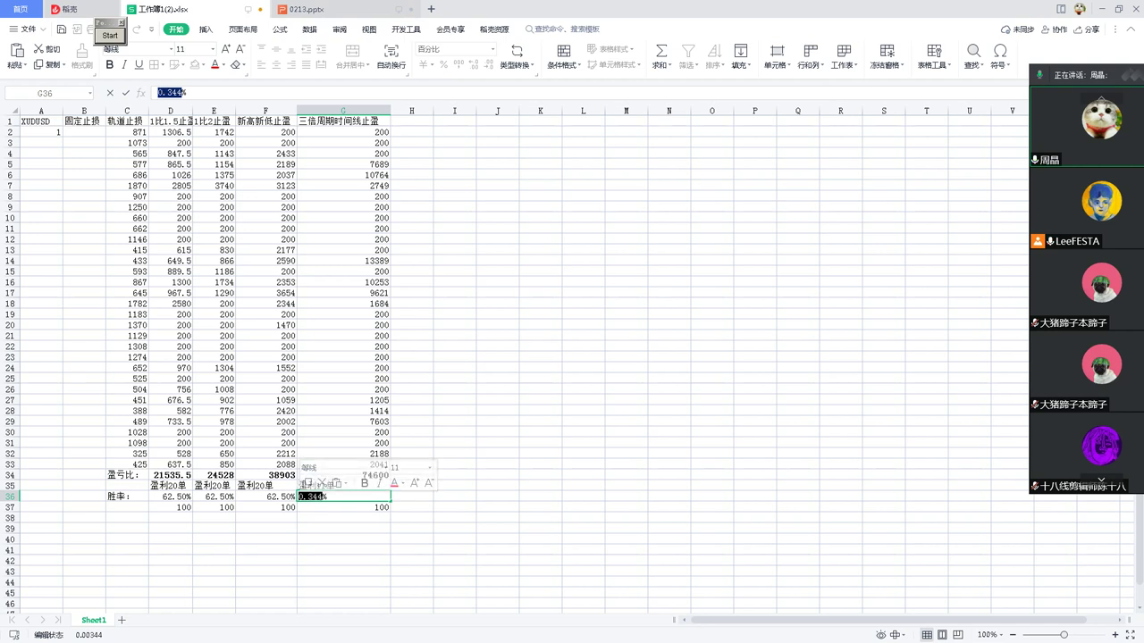
{"action": "type", "text": "34.4"}
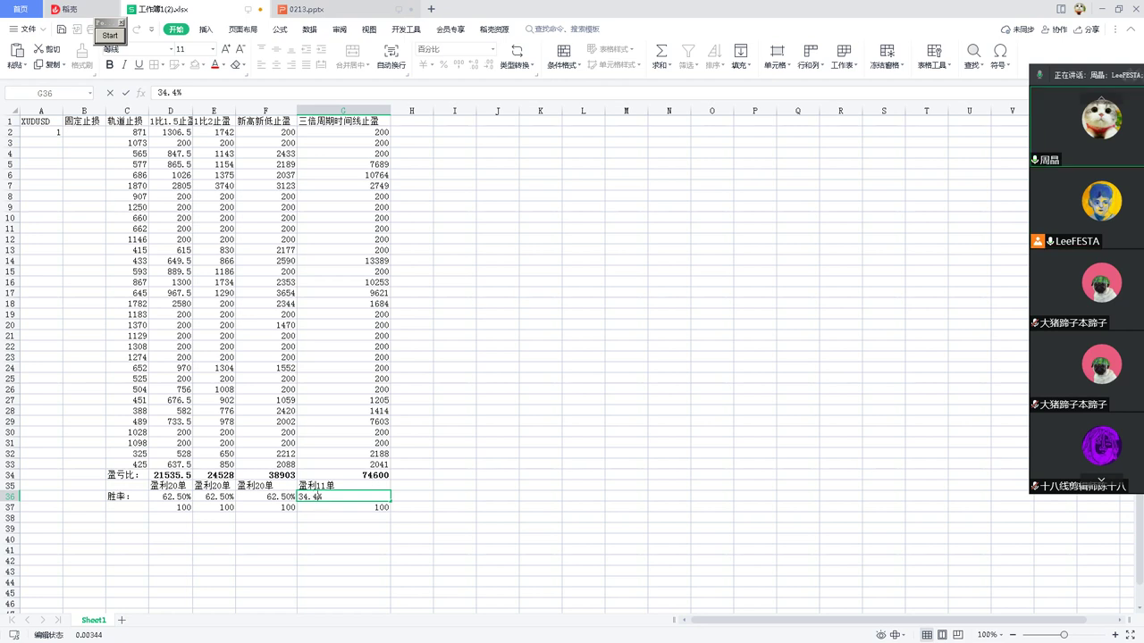
{"action": "left_click", "coordinate": [343, 539]}
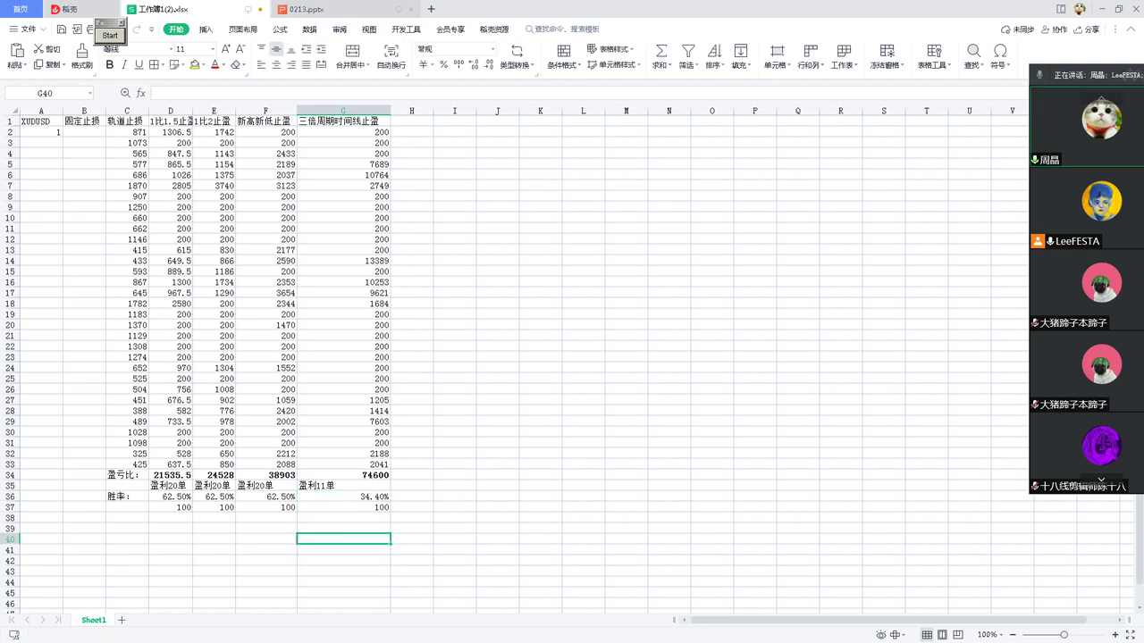
{"action": "left_click", "coordinate": [343, 495]}
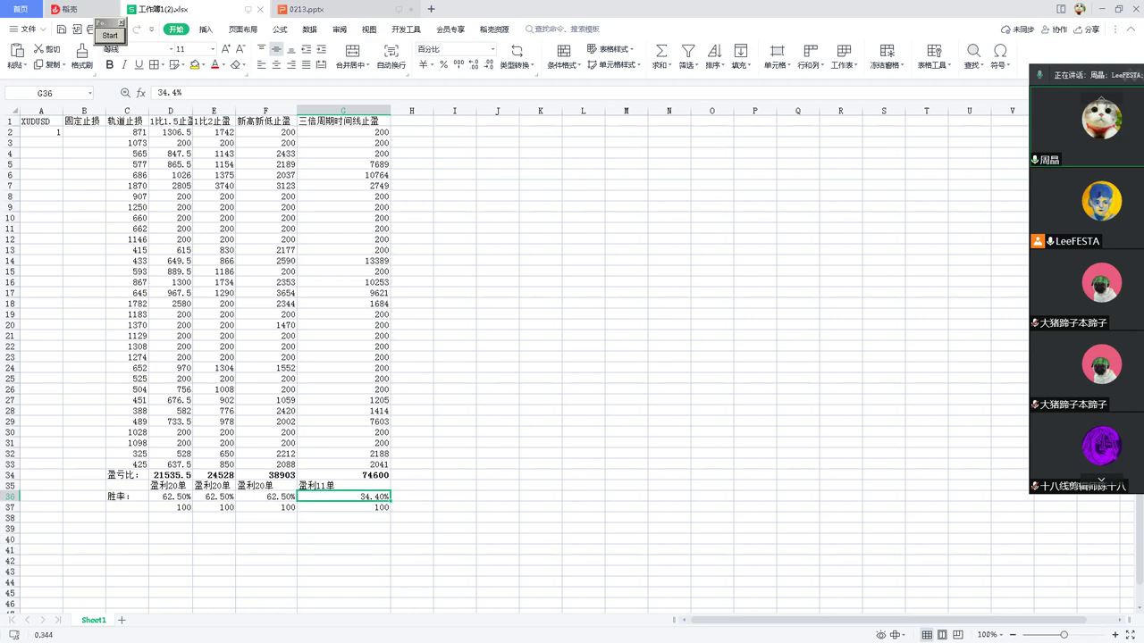
Highlight the 三倍周期时间线止盈 column from G1 to G34 and check the entry in F37
{"action": "mouse_move", "coordinate": [344, 133]}
{"action": "left_mouse_down"}
{"action": "mouse_move", "coordinate": [343, 476]}
{"action": "mouse_move", "coordinate": [343, 121]}
{"action": "left_mouse_up"}
{"action": "left_click", "coordinate": [343, 485]}
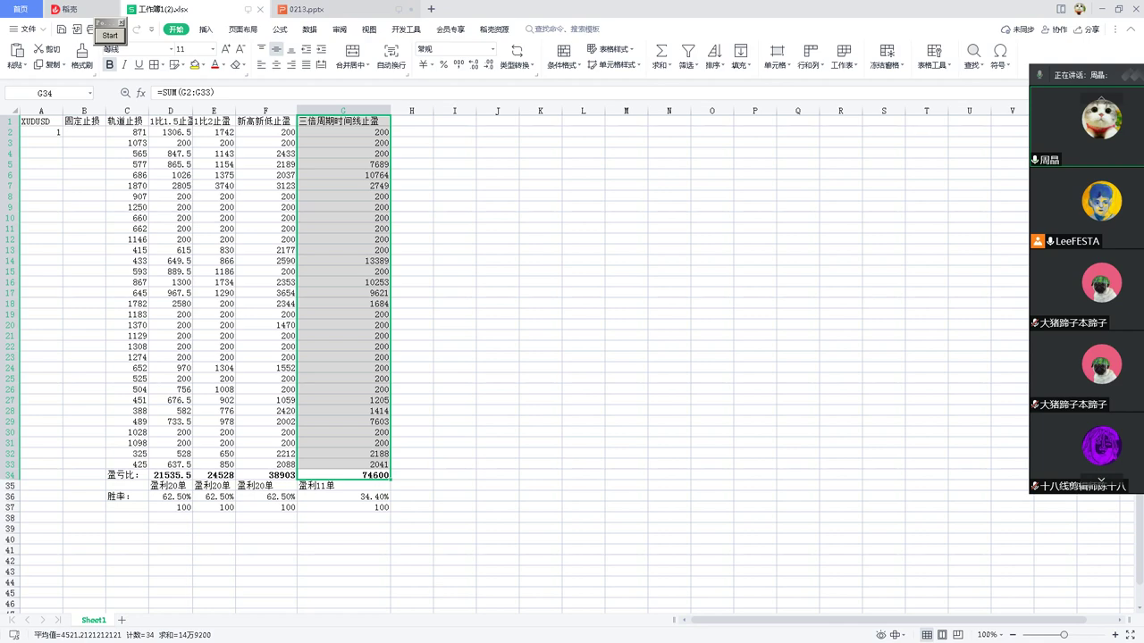
{"action": "left_click", "coordinate": [266, 506]}
{"action": "double_click", "coordinate": [266, 506]}
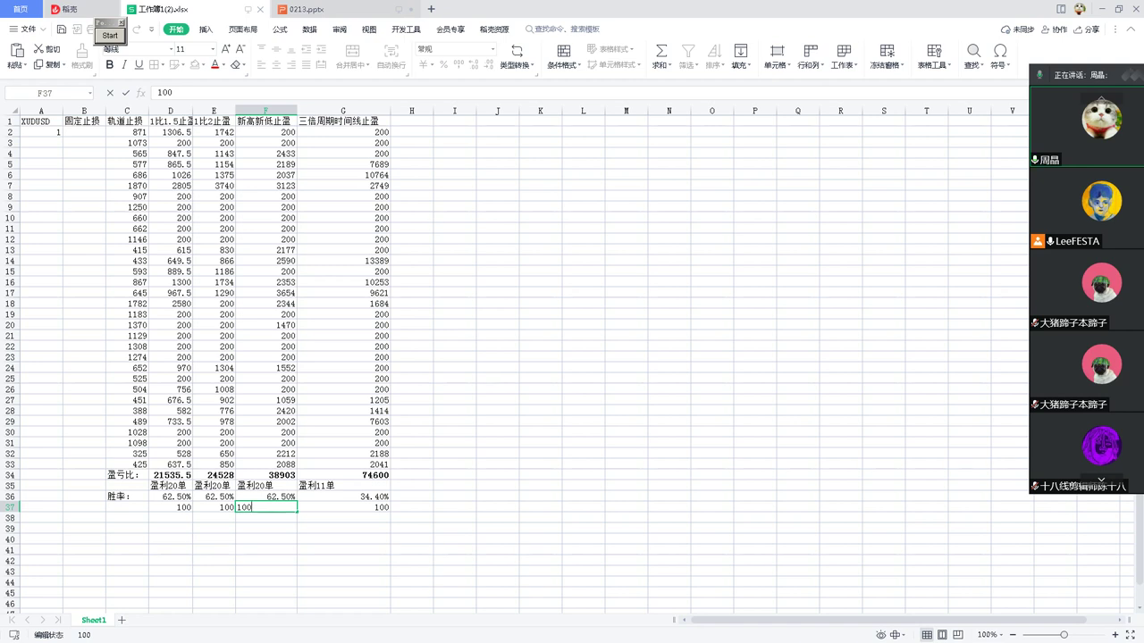
{"action": "key", "text": "Return"}
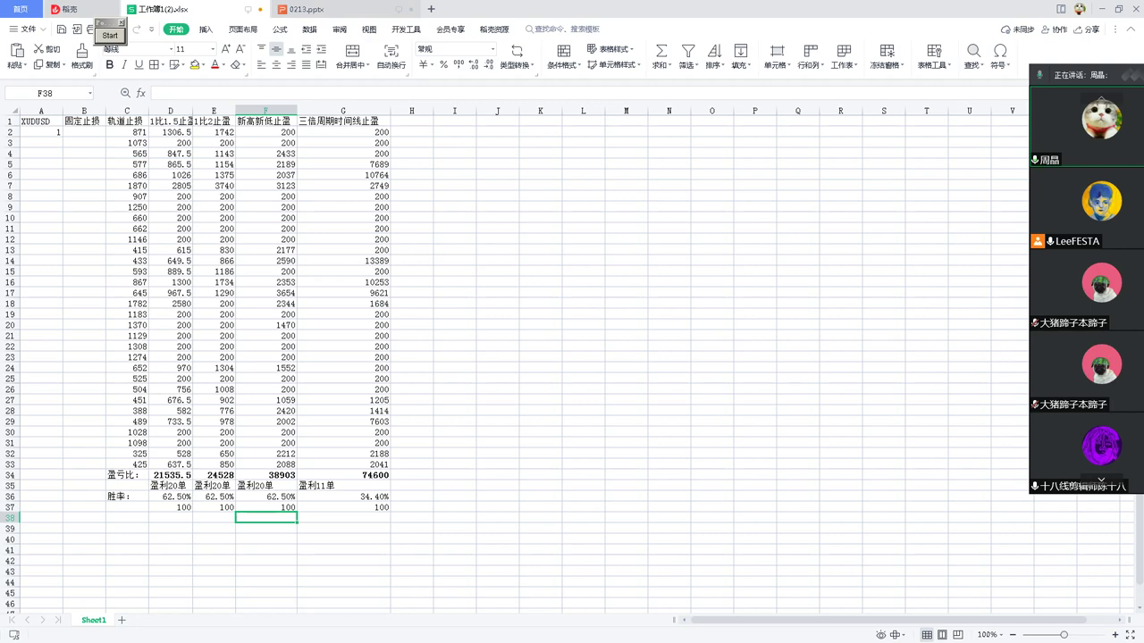
{"action": "left_click_drag", "start_coordinate": [0, 96], "coordinate": [55, 96]}
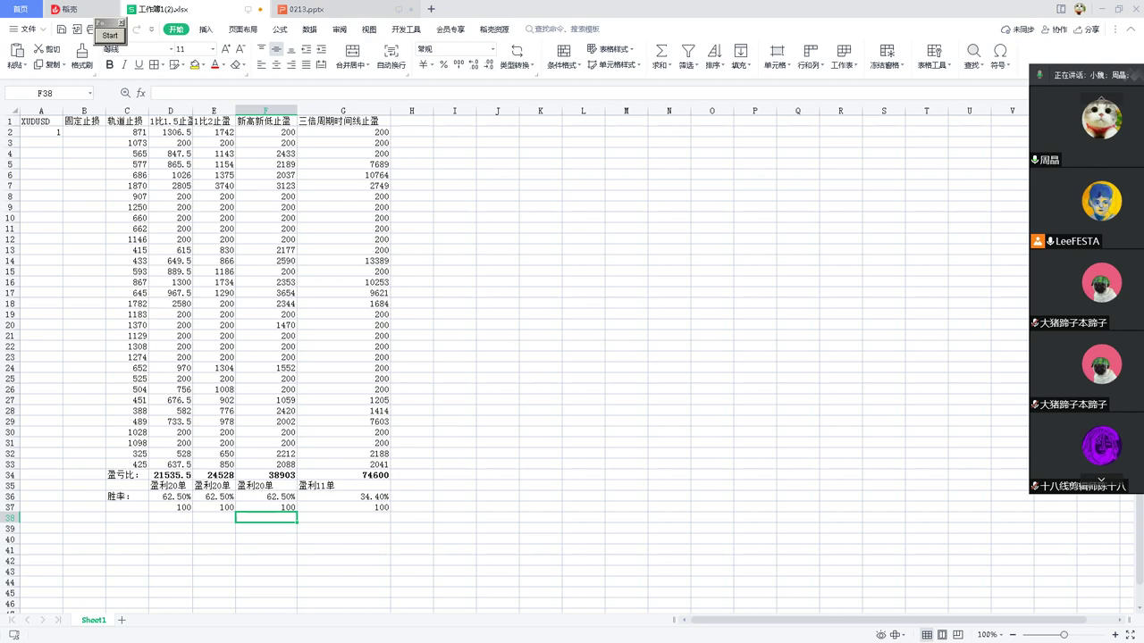
Switch to MetaTrader 5, bring its window fully onto this screen and maximize it to view the CADJPY H4 chart
{"action": "key", "text": "alt+Tab"}
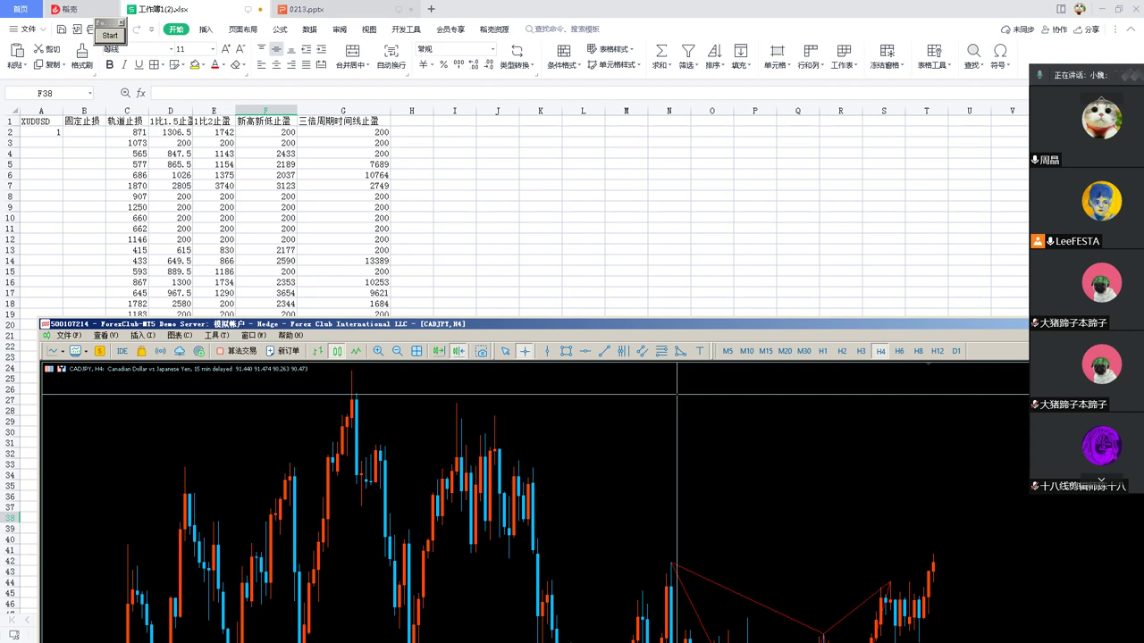
{"action": "left_click_drag", "start_coordinate": [236, 323], "coordinate": [0, 529]}
{"action": "left_click_drag", "start_coordinate": [321, 529], "coordinate": [232, 545]}
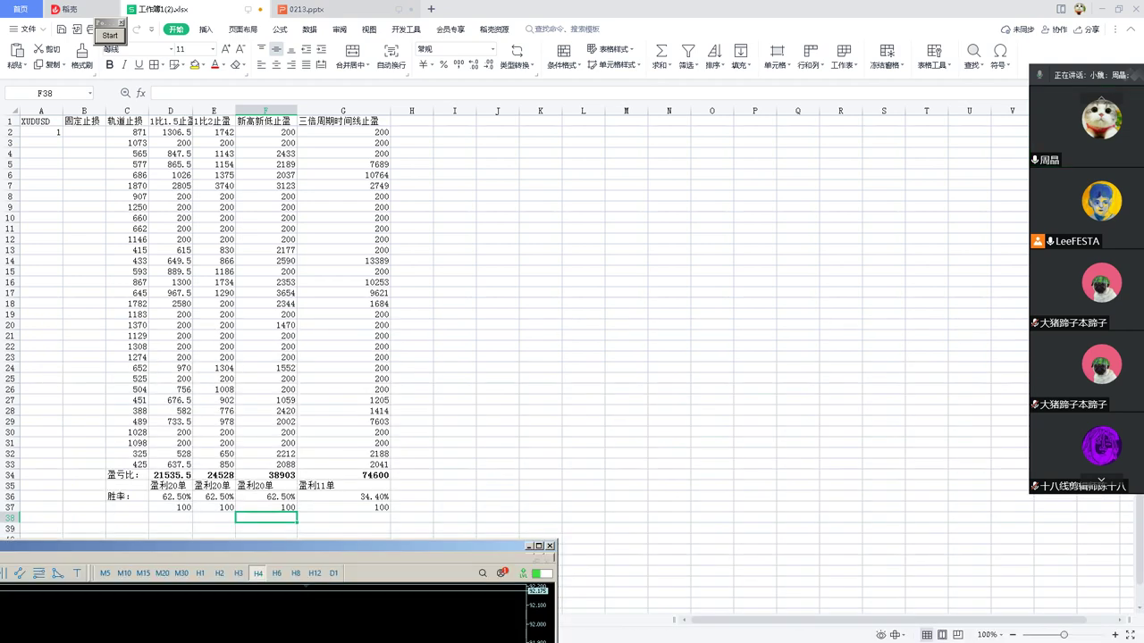
{"action": "left_click_drag", "start_coordinate": [92, 545], "coordinate": [605, 117]}
{"action": "double_click", "coordinate": [605, 117]}
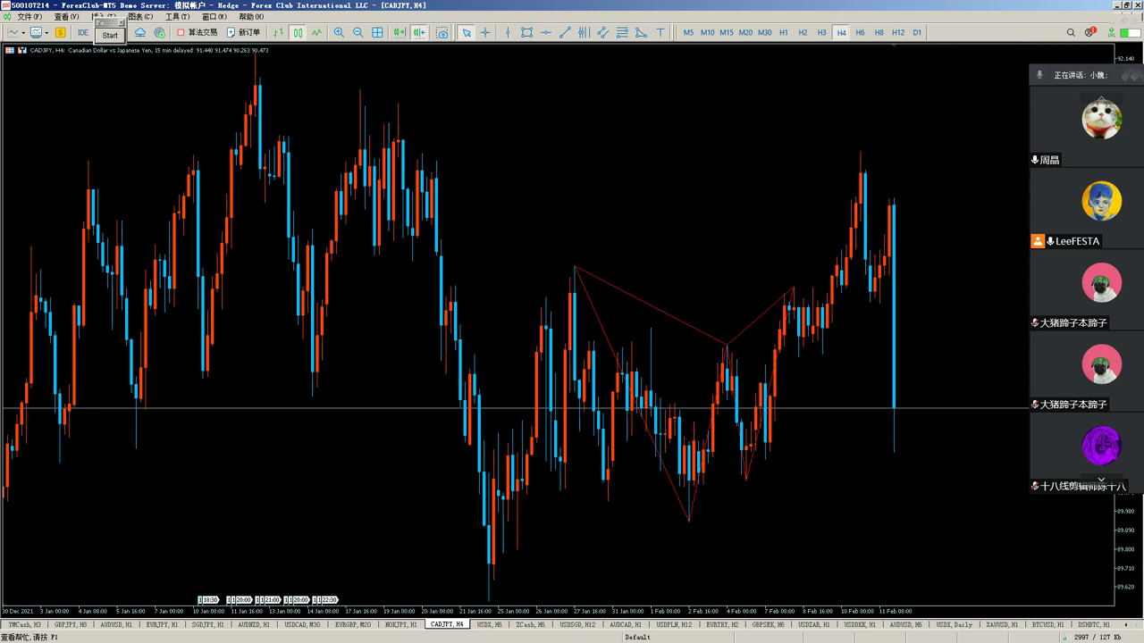
Return to the WPS spreadsheet and inspect the 盈亏比 totals in D34, F34 and G34
{"action": "key", "text": "alt+Tab"}
{"action": "left_click", "coordinate": [266, 474]}
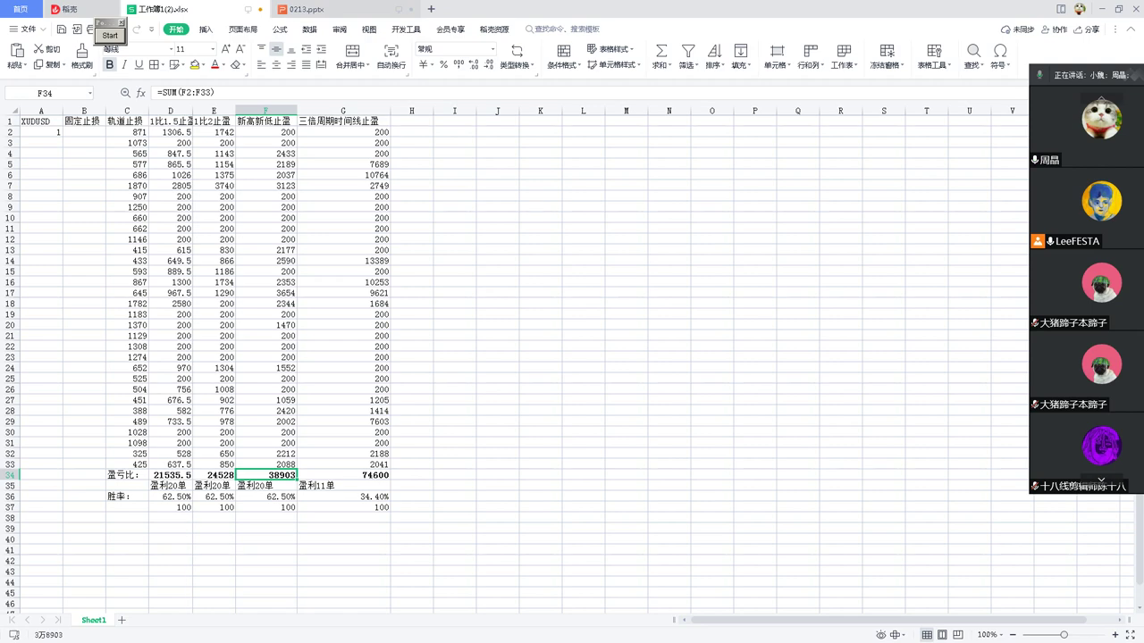
{"action": "left_click", "coordinate": [171, 474]}
{"action": "left_click", "coordinate": [266, 474]}
{"action": "left_click", "coordinate": [344, 474]}
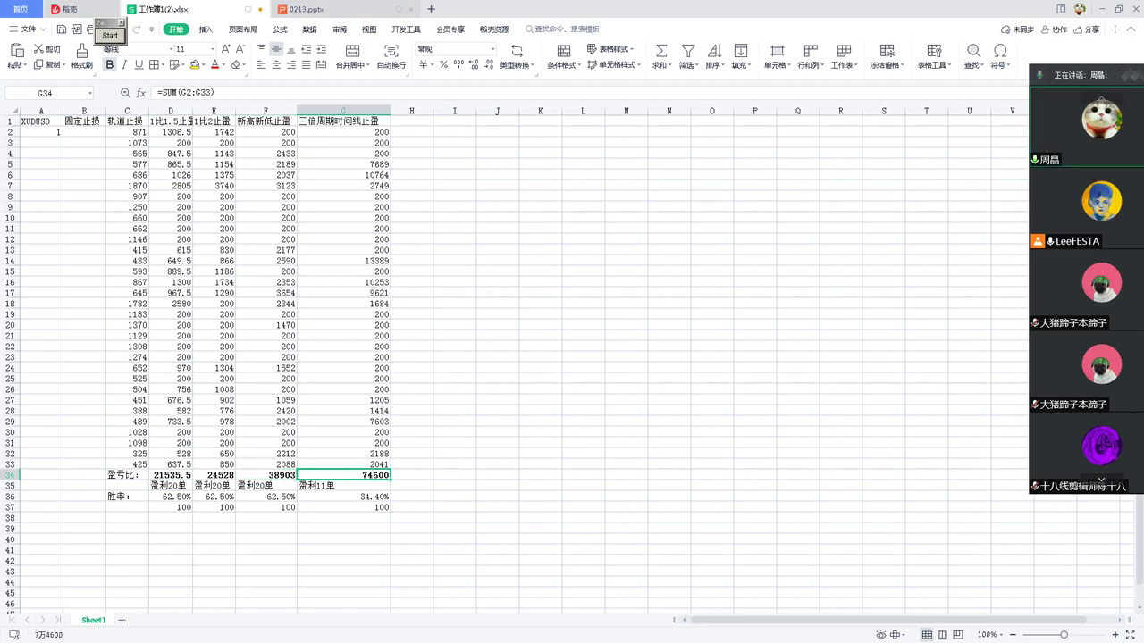
Examine the individual 三倍周期时间线止盈 results in G27 to G33 above the column's total
{"action": "left_click", "coordinate": [343, 464]}
{"action": "left_click", "coordinate": [343, 454]}
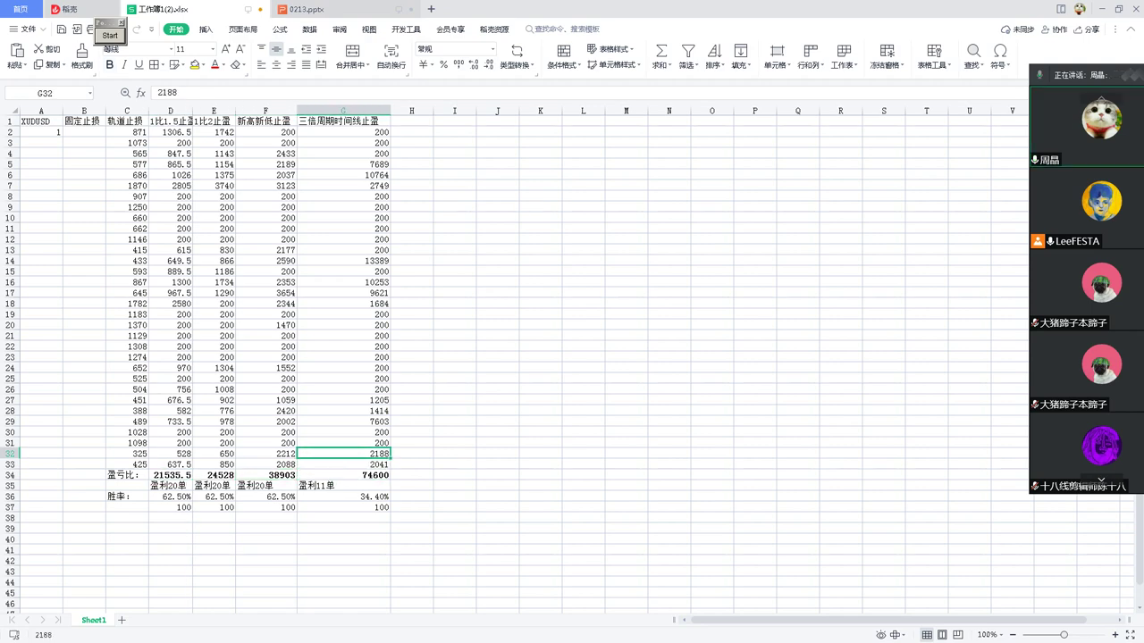
{"action": "left_click", "coordinate": [343, 443]}
{"action": "left_click", "coordinate": [343, 432]}
{"action": "left_click", "coordinate": [343, 443]}
{"action": "left_click", "coordinate": [343, 454]}
{"action": "left_click", "coordinate": [343, 464]}
{"action": "left_click", "coordinate": [343, 454]}
{"action": "left_click", "coordinate": [343, 443]}
{"action": "left_click", "coordinate": [343, 433]}
{"action": "left_click", "coordinate": [343, 422]}
{"action": "left_click", "coordinate": [343, 411]}
{"action": "left_click", "coordinate": [343, 400]}
{"action": "left_click", "coordinate": [343, 411]}
{"action": "left_click", "coordinate": [343, 432]}
{"action": "left_click", "coordinate": [343, 443]}
{"action": "left_click", "coordinate": [343, 465]}
{"action": "left_click", "coordinate": [343, 443]}
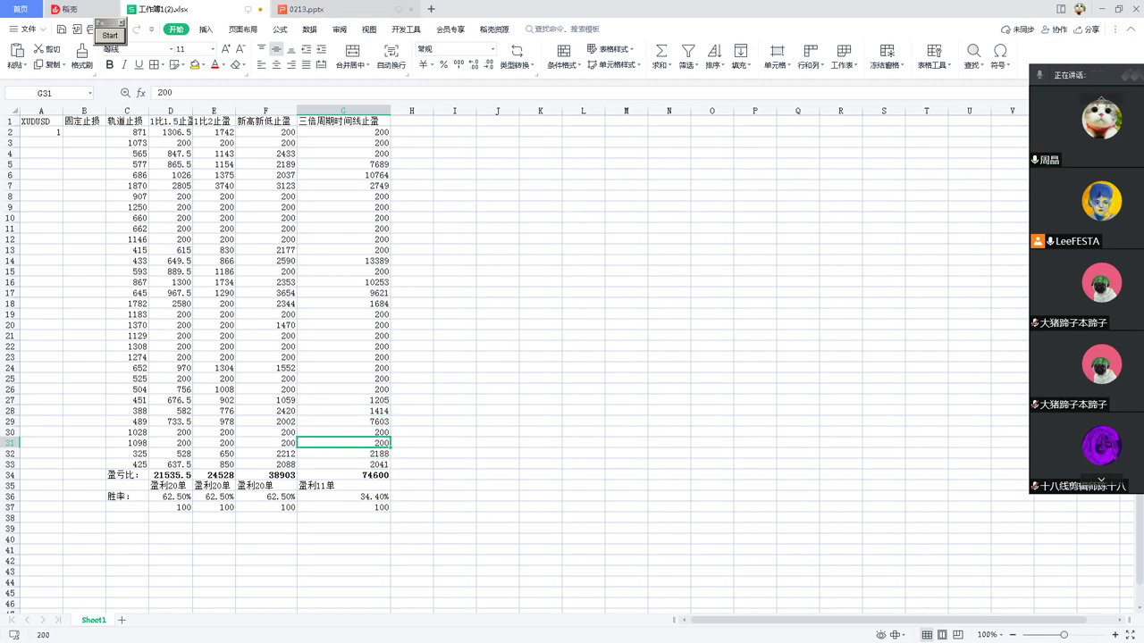
{"action": "left_click", "coordinate": [343, 454]}
{"action": "left_click", "coordinate": [343, 476]}
{"action": "left_click", "coordinate": [343, 464]}
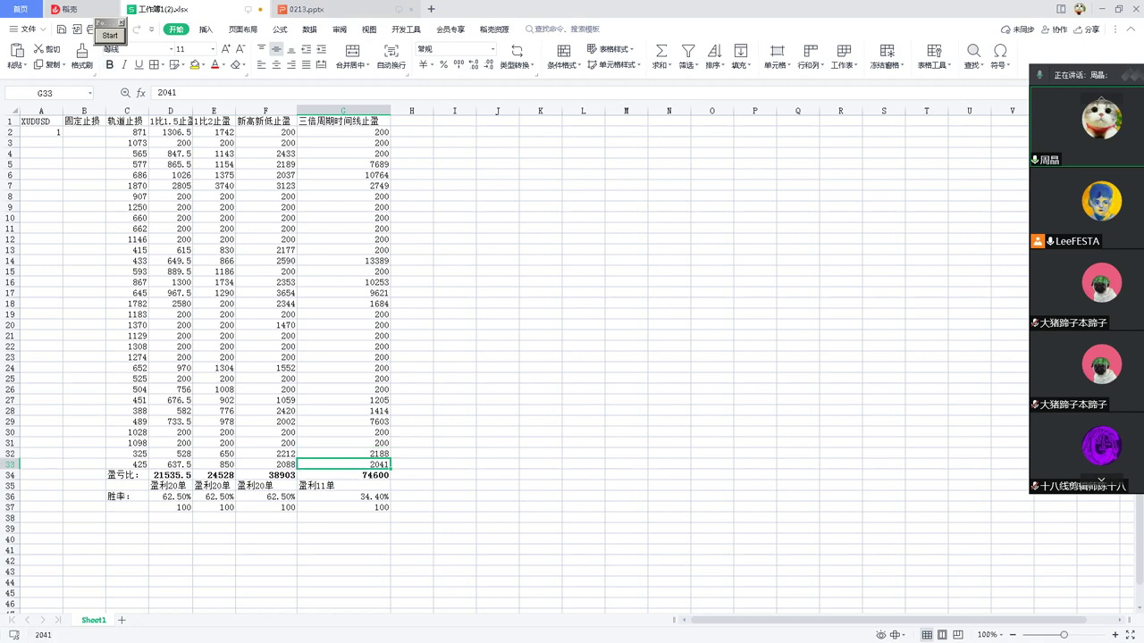
{"action": "left_click", "coordinate": [343, 454]}
{"action": "left_click", "coordinate": [343, 443]}
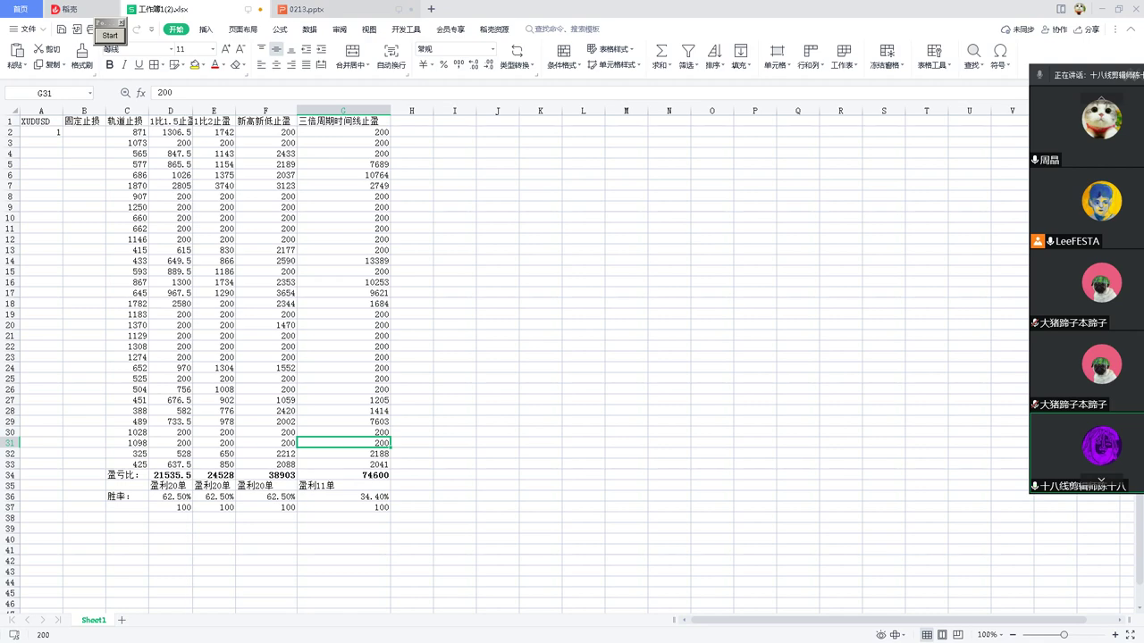
Switch to the 验证交易法则 mind map in XMind, view its branches in overview, and minimize it again
{"action": "left_click_drag", "start_coordinate": [0, 93], "coordinate": [572, 91]}
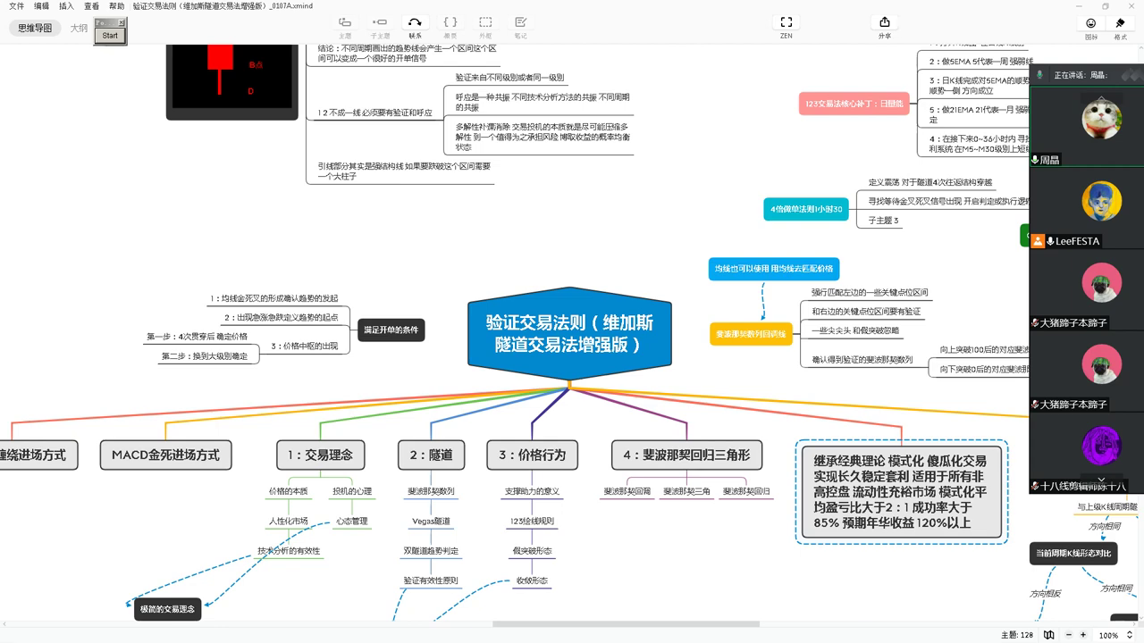
{"action": "scroll", "coordinate": [570, 334], "scroll_direction": "down", "scroll_amount": 7}
{"action": "left_click", "coordinate": [570, 334]}
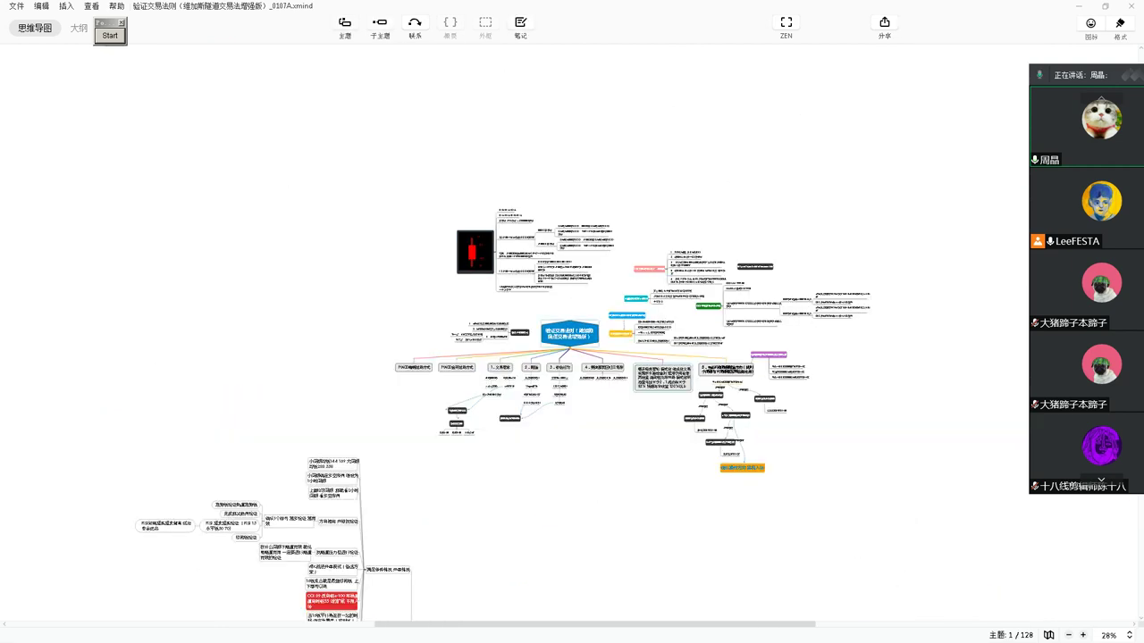
{"action": "left_click", "coordinate": [662, 377]}
{"action": "key", "text": "ctrl+plus"}
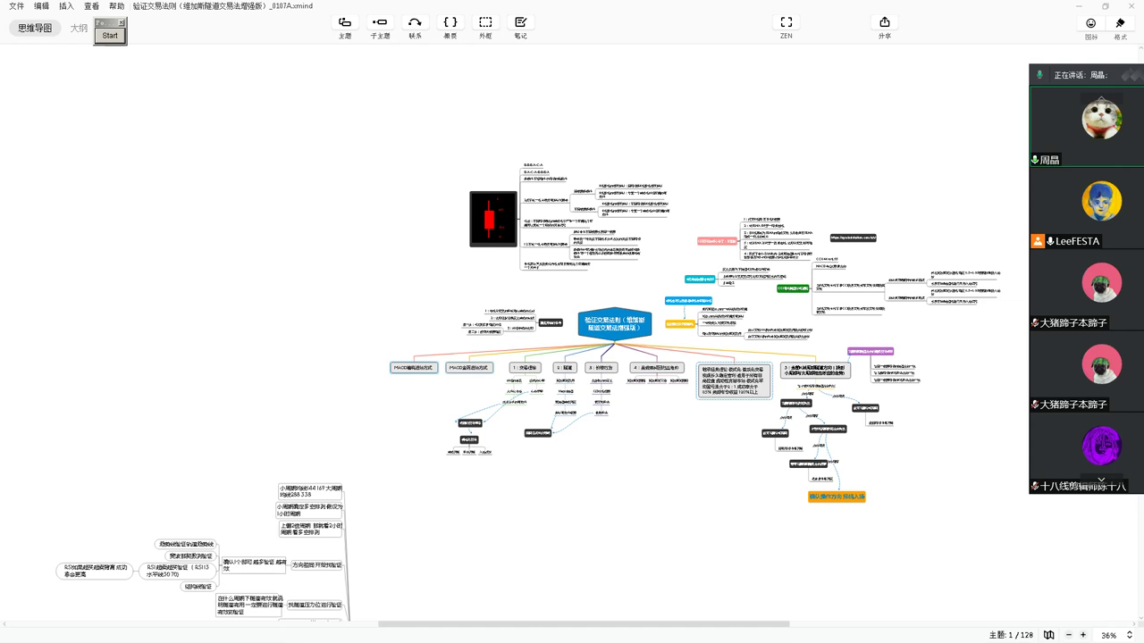
{"action": "left_click", "coordinate": [470, 367]}
{"action": "left_click", "coordinate": [1080, 6]}
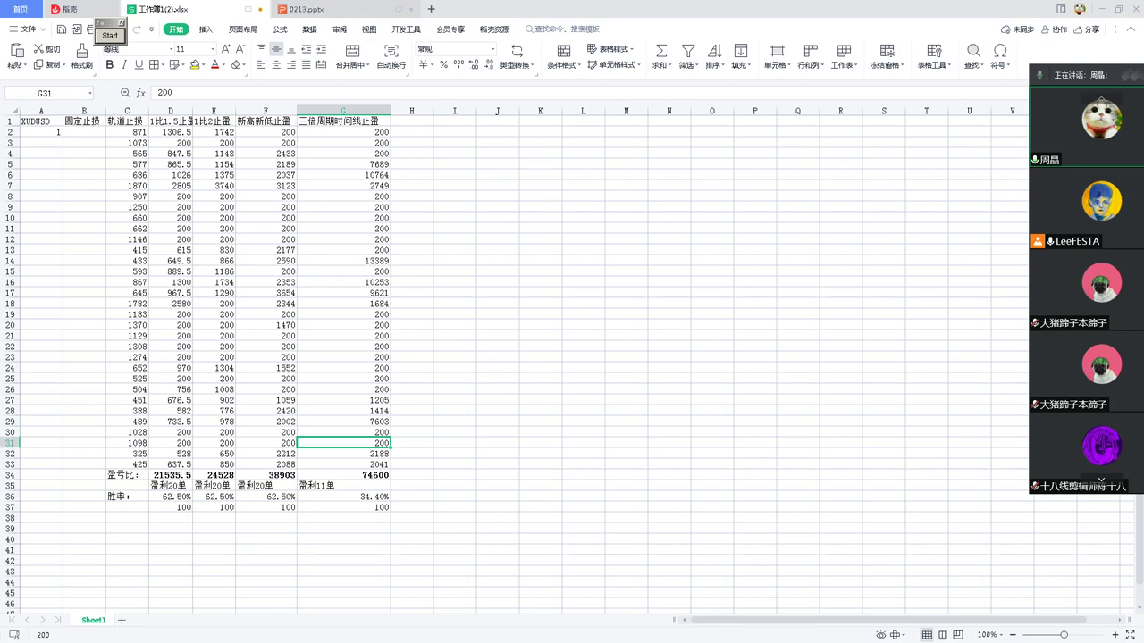
Highlight the stop-loss and take-profit results in C2:G33, and the 200 entries in D30:G31
{"action": "left_click_drag", "start_coordinate": [127, 497], "coordinate": [358, 154]}
{"action": "left_click", "coordinate": [454, 410]}
{"action": "left_click_drag", "start_coordinate": [127, 133], "coordinate": [357, 465]}
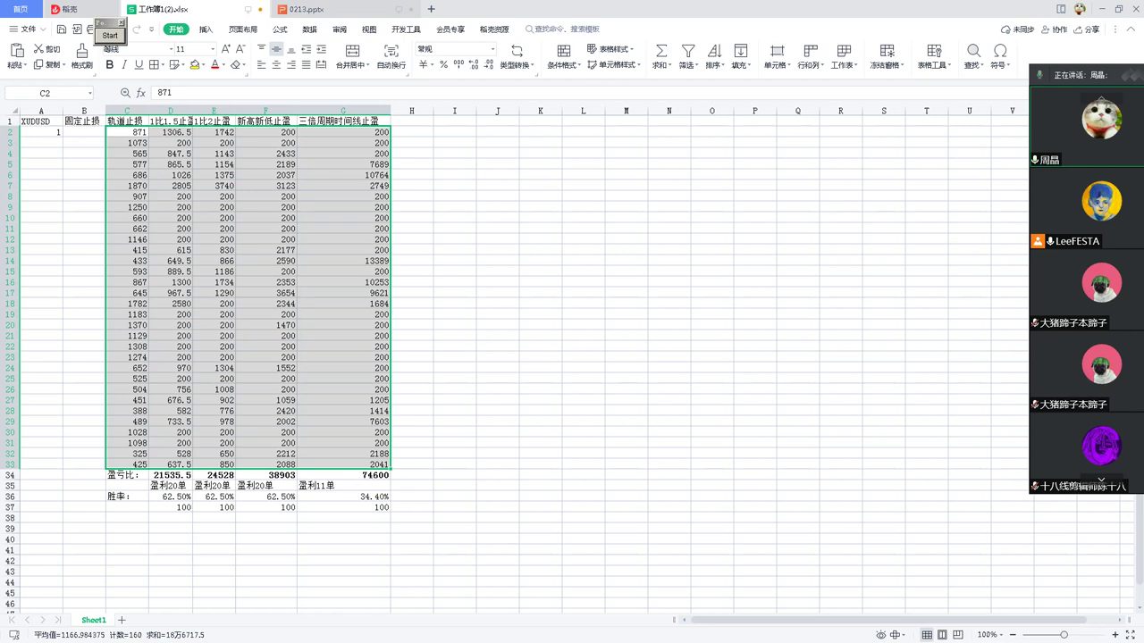
{"action": "left_click", "coordinate": [169, 432]}
{"action": "left_click_drag", "start_coordinate": [169, 432], "coordinate": [358, 442]}
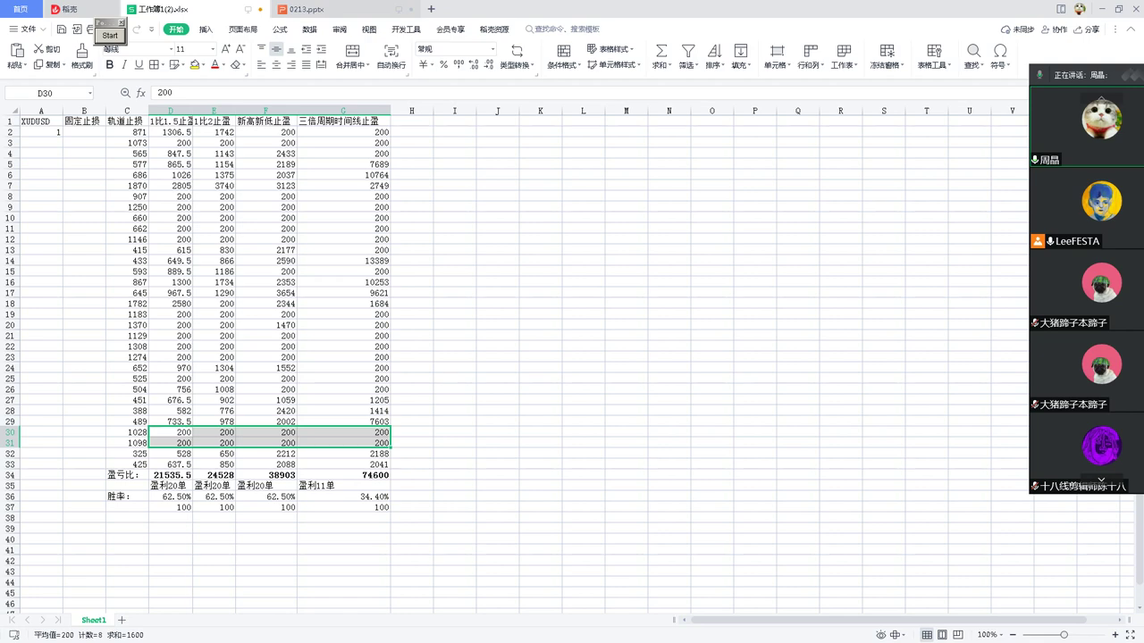
Highlight the full backtest table A1:G37, including its headings, totals and 胜率 rows
{"action": "left_click_drag", "start_coordinate": [126, 121], "coordinate": [344, 507]}
{"action": "left_click", "coordinate": [343, 549]}
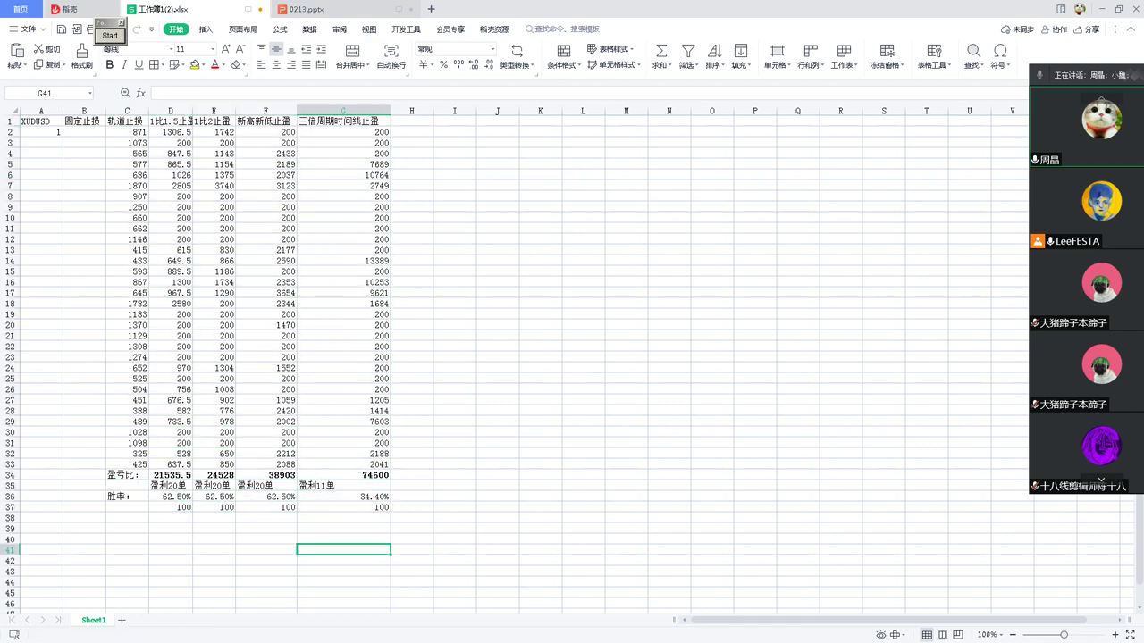
{"action": "left_click_drag", "start_coordinate": [127, 120], "coordinate": [268, 260]}
{"action": "left_click_drag", "start_coordinate": [375, 465], "coordinate": [375, 507]}
{"action": "left_click_drag", "start_coordinate": [40, 121], "coordinate": [357, 508]}
{"action": "left_click", "coordinate": [343, 539]}
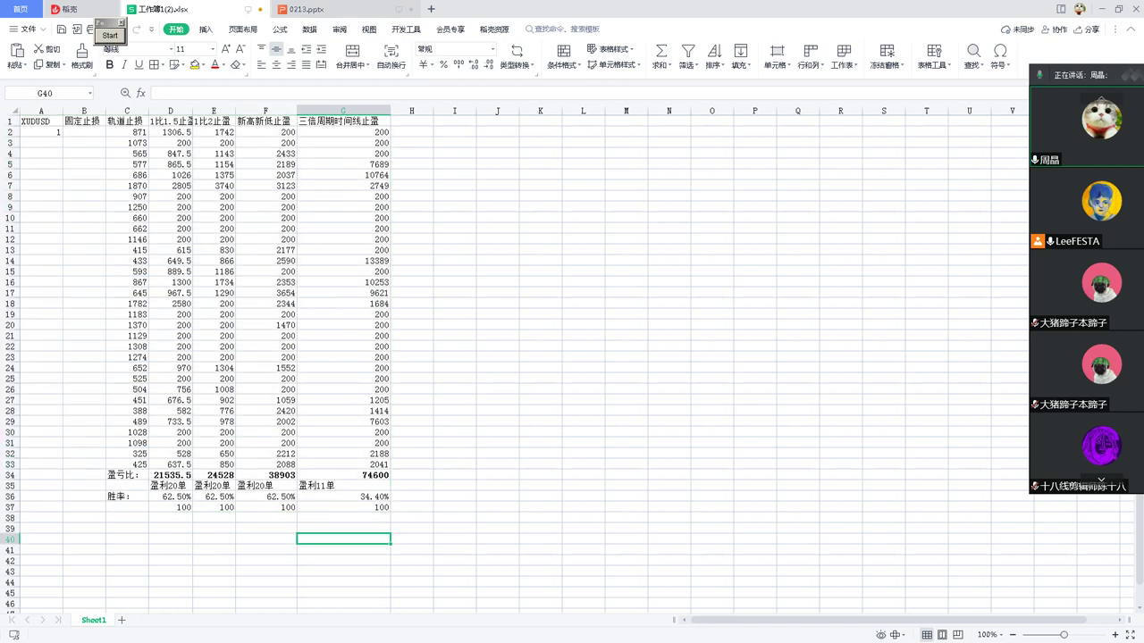
{"action": "left_click_drag", "start_coordinate": [42, 131], "coordinate": [384, 508]}
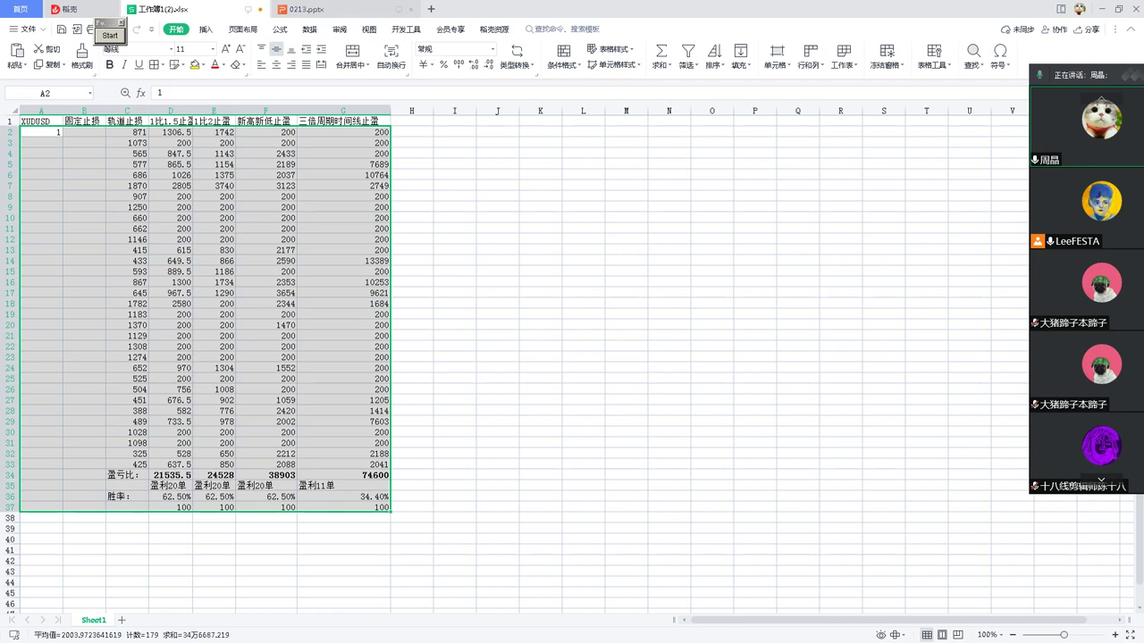
{"action": "left_click", "coordinate": [454, 432]}
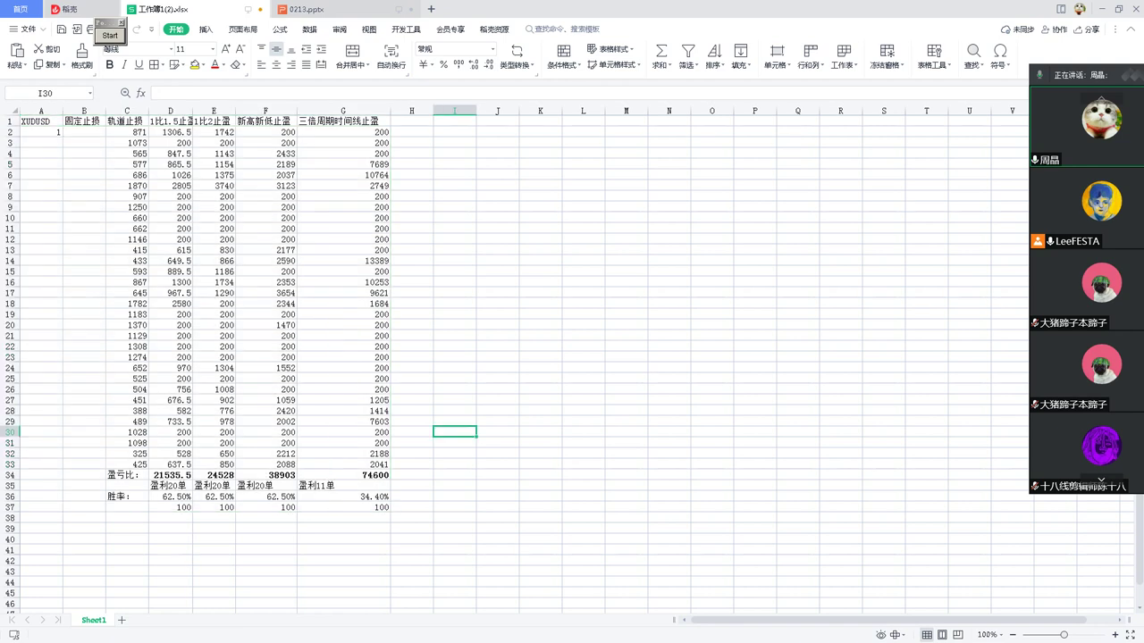
{"action": "left_click_drag", "start_coordinate": [41, 120], "coordinate": [385, 507]}
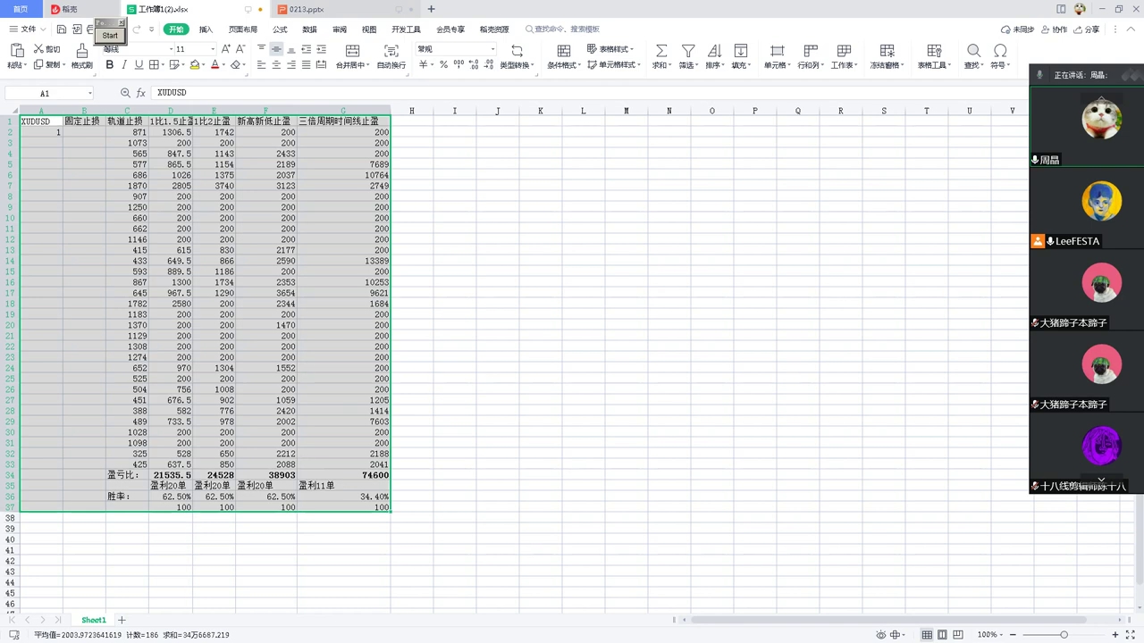
{"action": "left_click", "coordinate": [539, 410]}
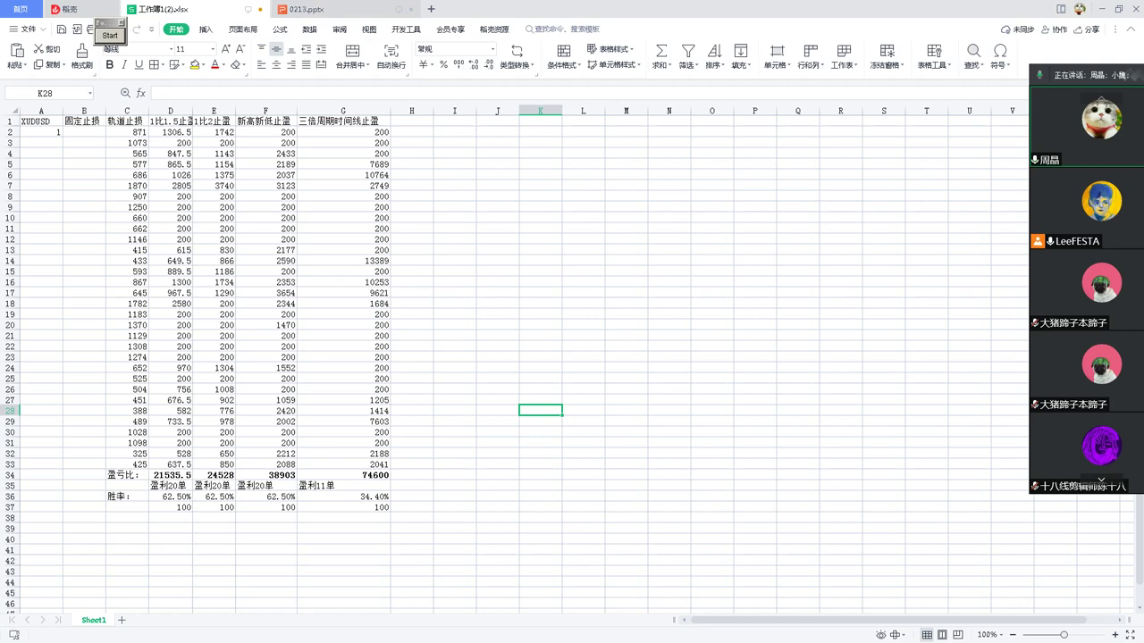
Compare the 胜率 row 36 with the 盈亏比 row 34, and highlight 三倍周期时间线止盈 in G1:G34
{"action": "left_click", "coordinate": [10, 497]}
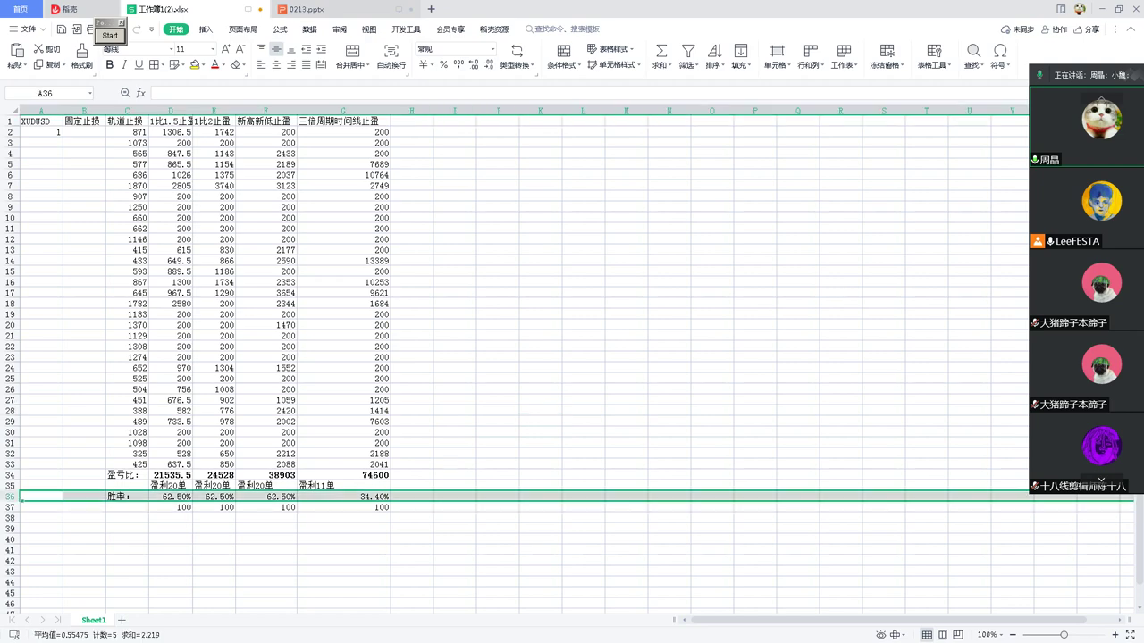
{"action": "left_click", "coordinate": [11, 475]}
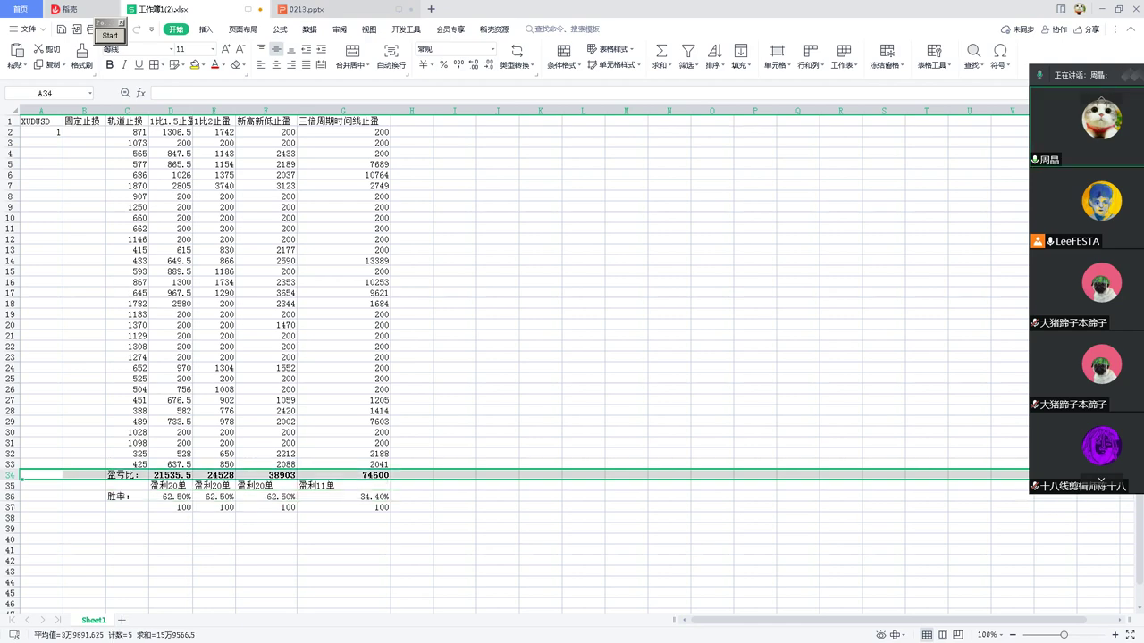
{"action": "left_click", "coordinate": [9, 497]}
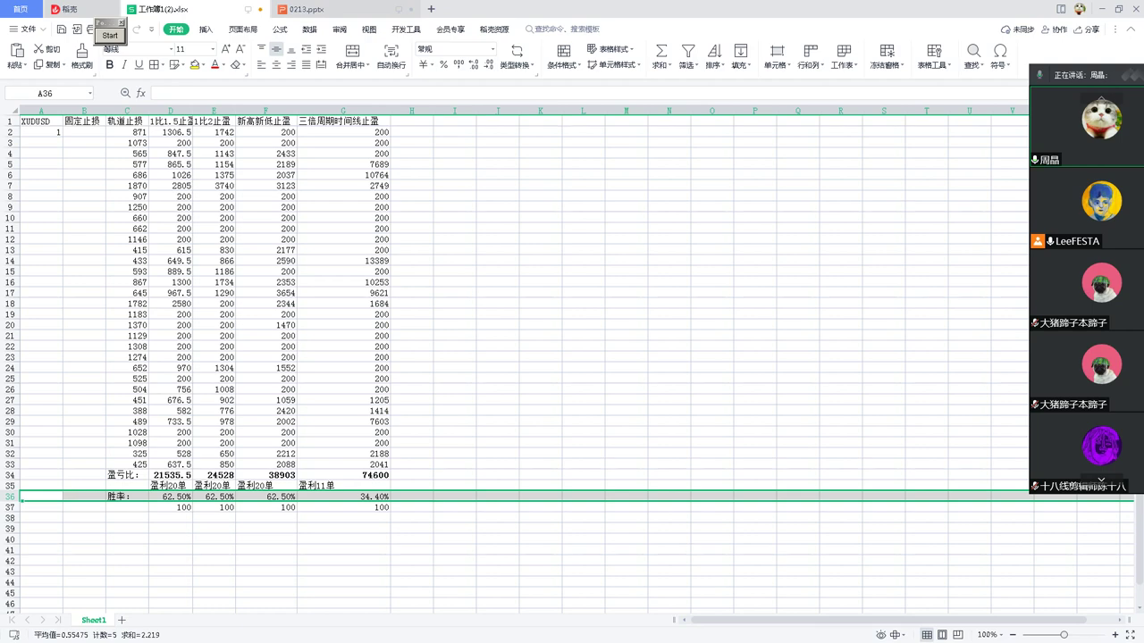
{"action": "left_click", "coordinate": [20, 476]}
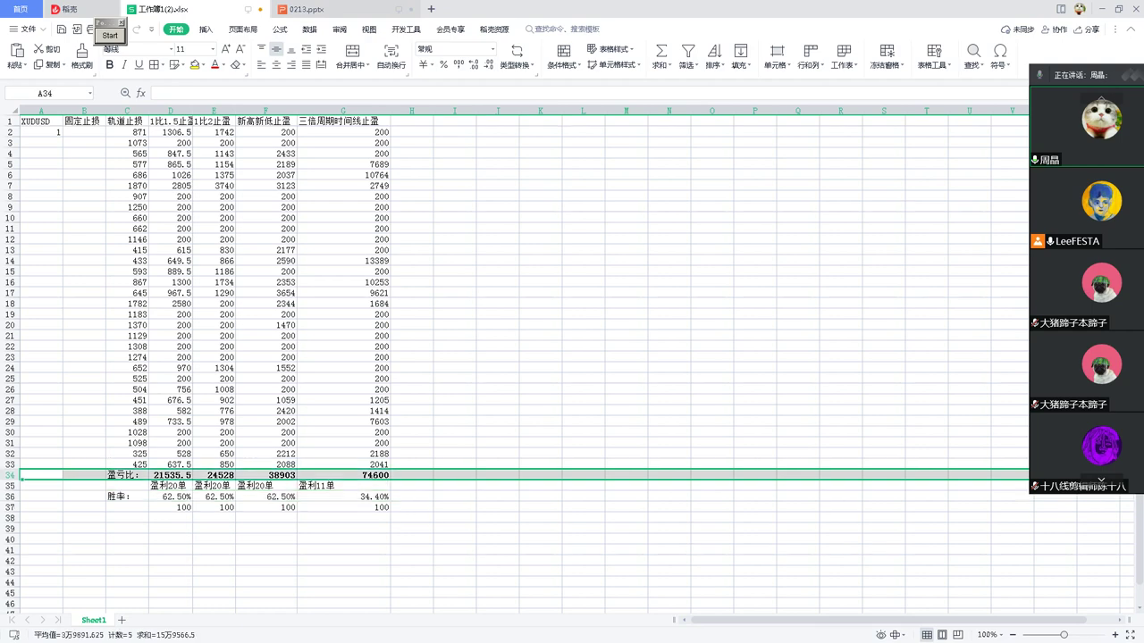
{"action": "left_click_drag", "start_coordinate": [343, 120], "coordinate": [357, 475]}
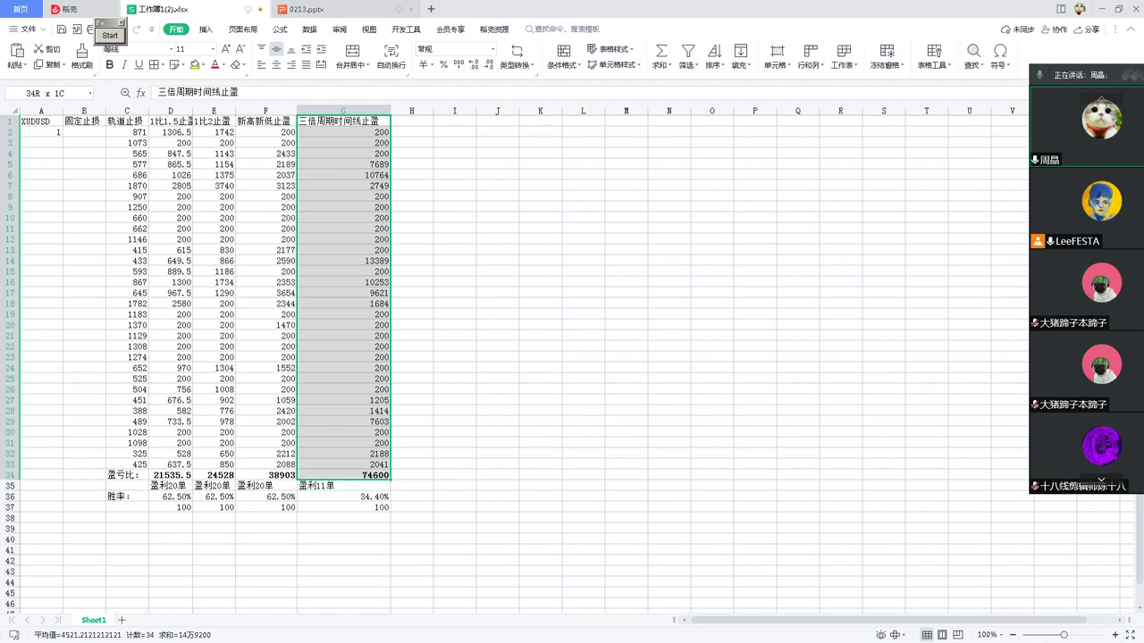
Highlight the 三倍周期时间线止盈 column down to G37 and the 胜率 row in C36:G36
{"action": "left_click_drag", "start_coordinate": [358, 475], "coordinate": [357, 507]}
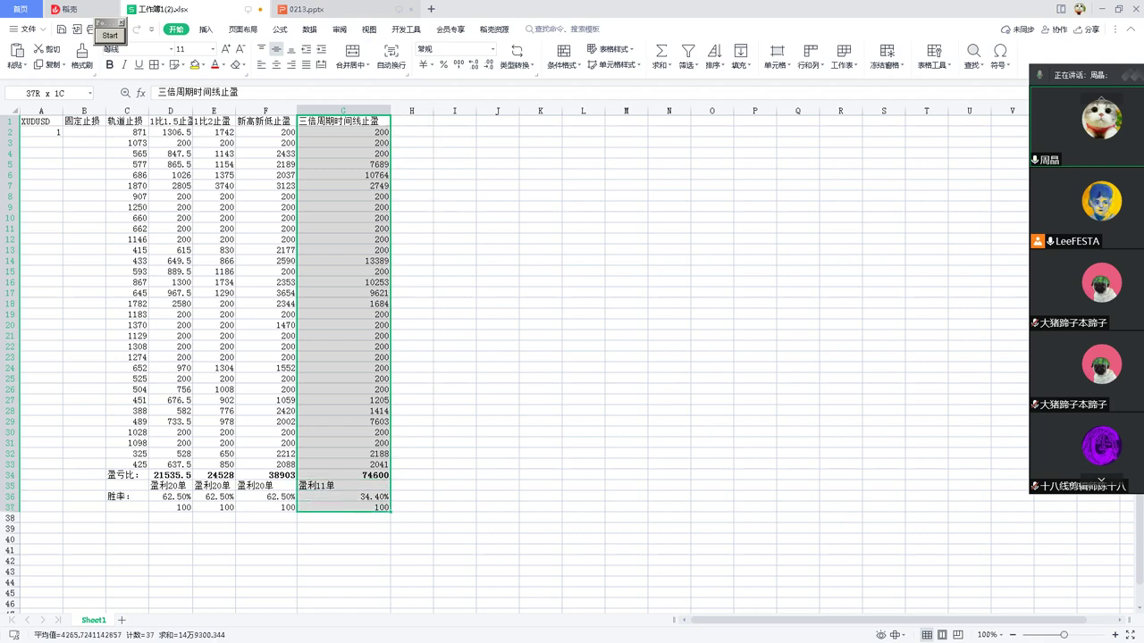
{"action": "left_click", "coordinate": [266, 518]}
{"action": "left_click", "coordinate": [266, 497]}
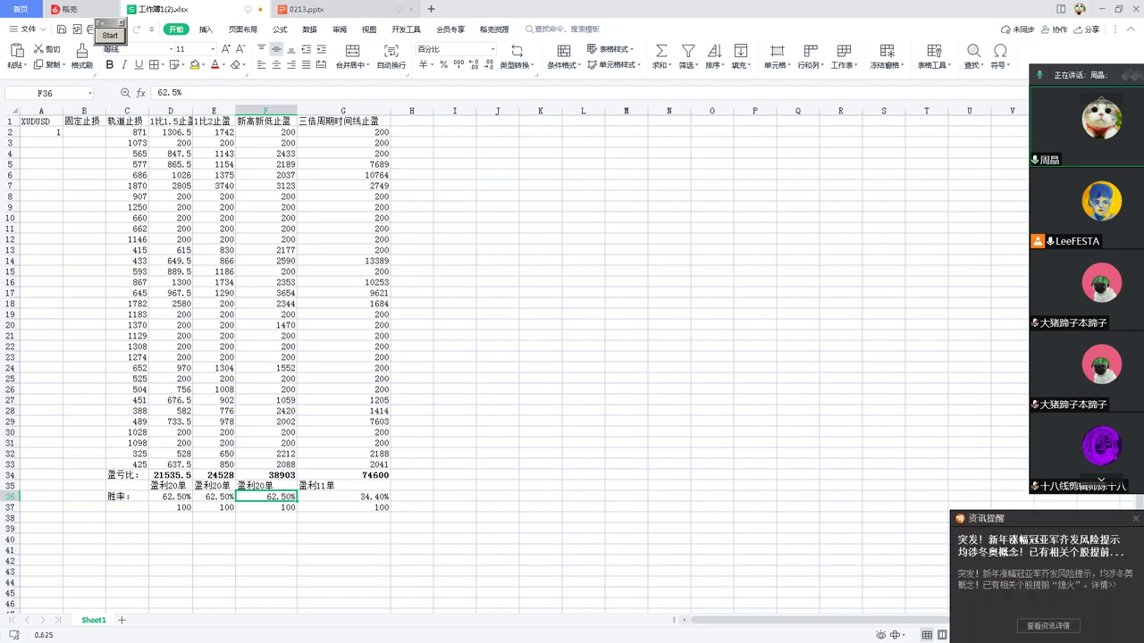
{"action": "key", "text": "Left"}
{"action": "key", "text": "Left"}
{"action": "key", "text": "Left"}
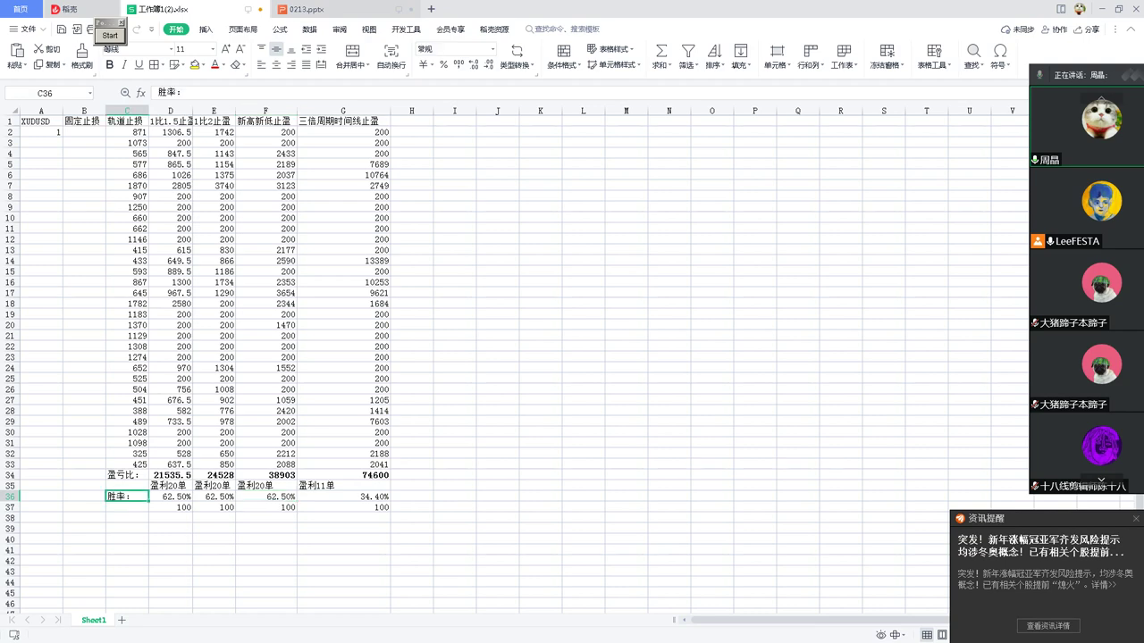
{"action": "key", "text": "shift+Right"}
{"action": "key", "text": "shift+Right"}
{"action": "key", "text": "shift+Right"}
{"action": "key", "text": "shift+Right"}
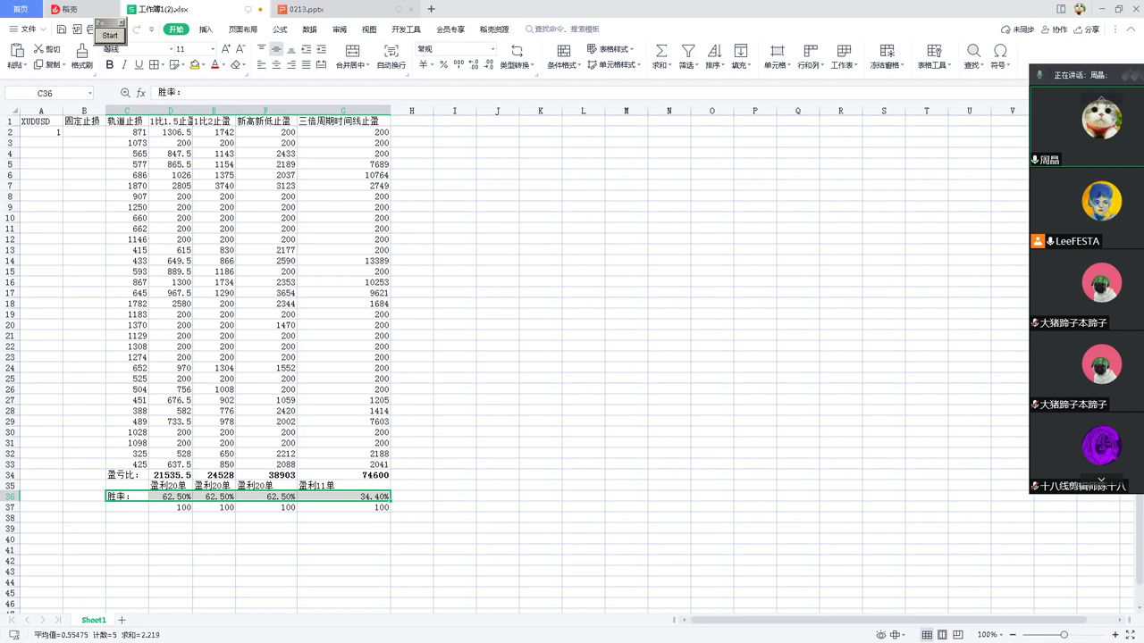
Point out the 1比2止盈 and 三倍周期时间线止盈 headings, and inspect the entries in G6 and G30
{"action": "mouse_move", "coordinate": [213, 121]}
{"action": "left_mouse_down"}
{"action": "mouse_move", "coordinate": [214, 196]}
{"action": "mouse_move", "coordinate": [214, 132]}
{"action": "left_mouse_up"}
{"action": "left_click", "coordinate": [344, 121]}
{"action": "left_click", "coordinate": [343, 175]}
{"action": "key", "text": "F2"}
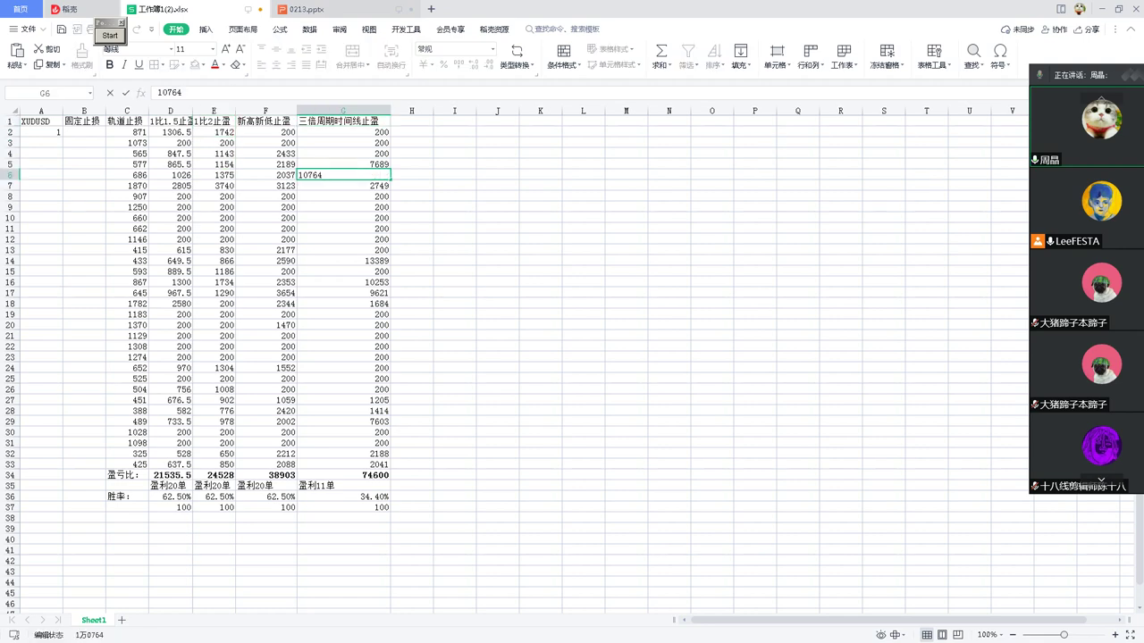
{"action": "double_click", "coordinate": [310, 175]}
{"action": "left_click", "coordinate": [343, 432]}
{"action": "scroll", "coordinate": [343, 432], "scroll_direction": "down", "scroll_amount": 3}
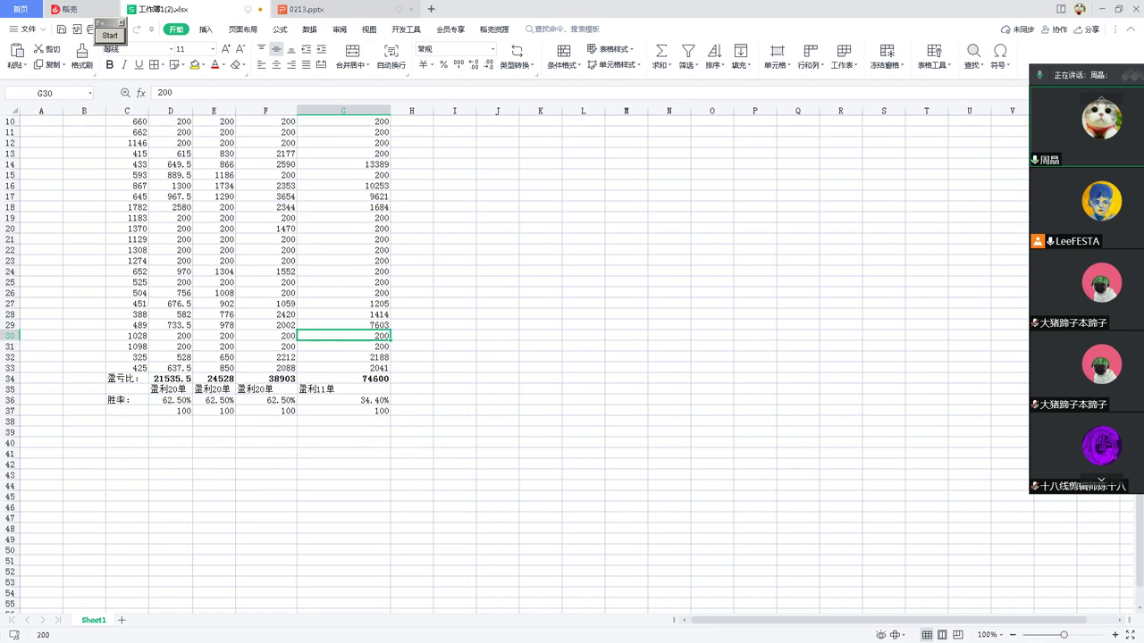
Highlight the 盈亏比 row 34 and the 胜率 row 36 in turn to compare the take-profit methods
{"action": "left_click", "coordinate": [127, 379]}
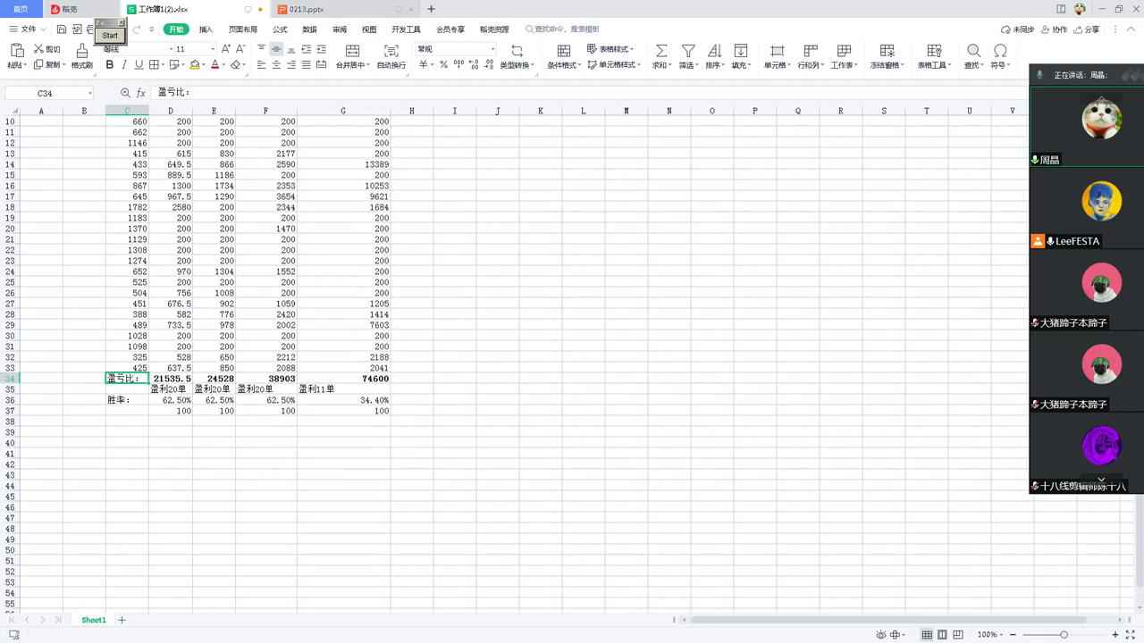
{"action": "left_click", "coordinate": [10, 379]}
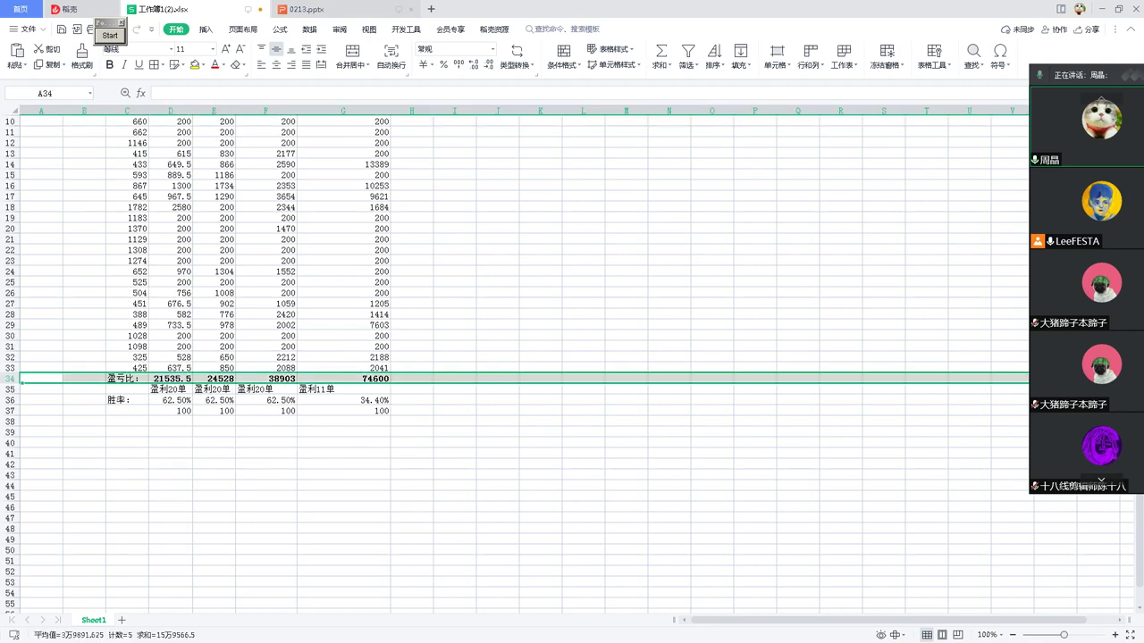
{"action": "scroll", "coordinate": [515, 357], "scroll_direction": "up", "scroll_amount": 2}
{"action": "left_click", "coordinate": [127, 465]}
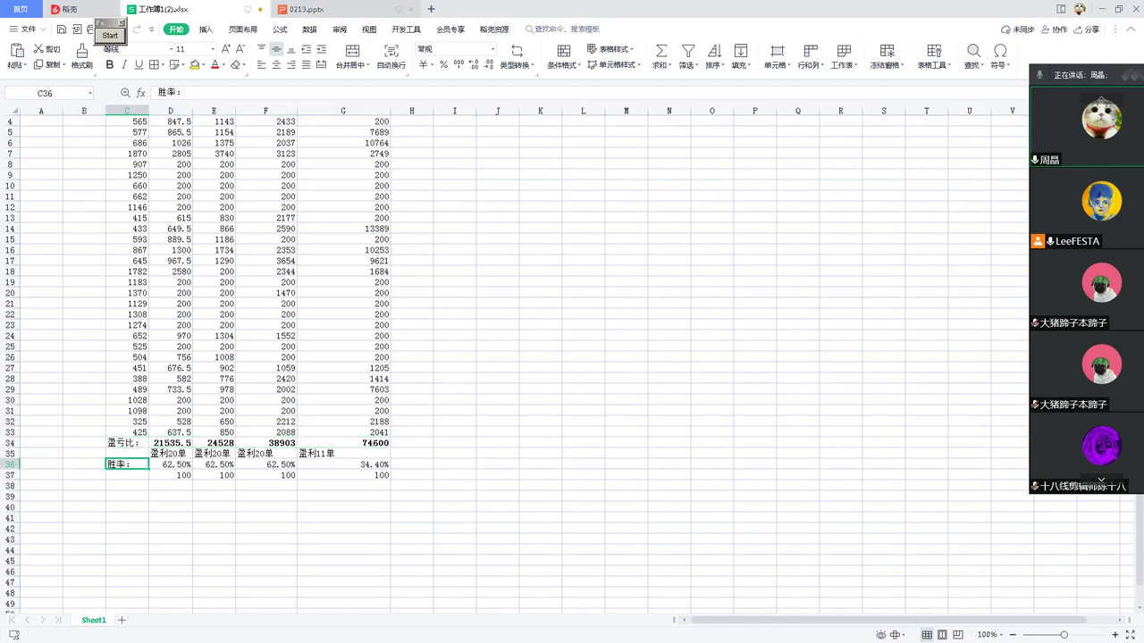
{"action": "left_click", "coordinate": [11, 464]}
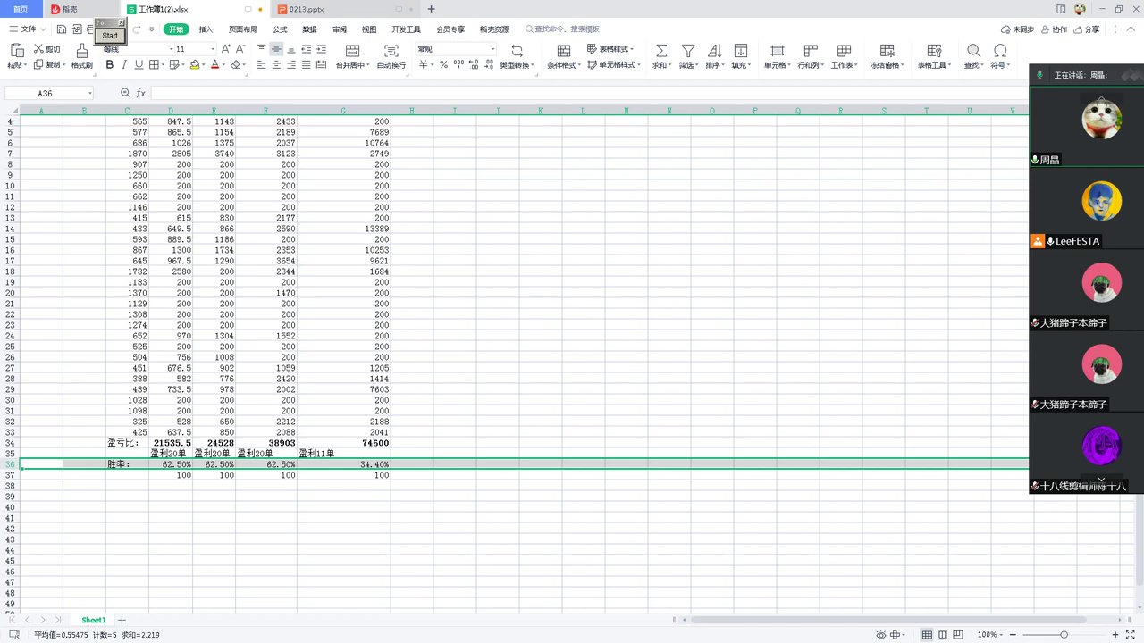
{"action": "left_click", "coordinate": [10, 443]}
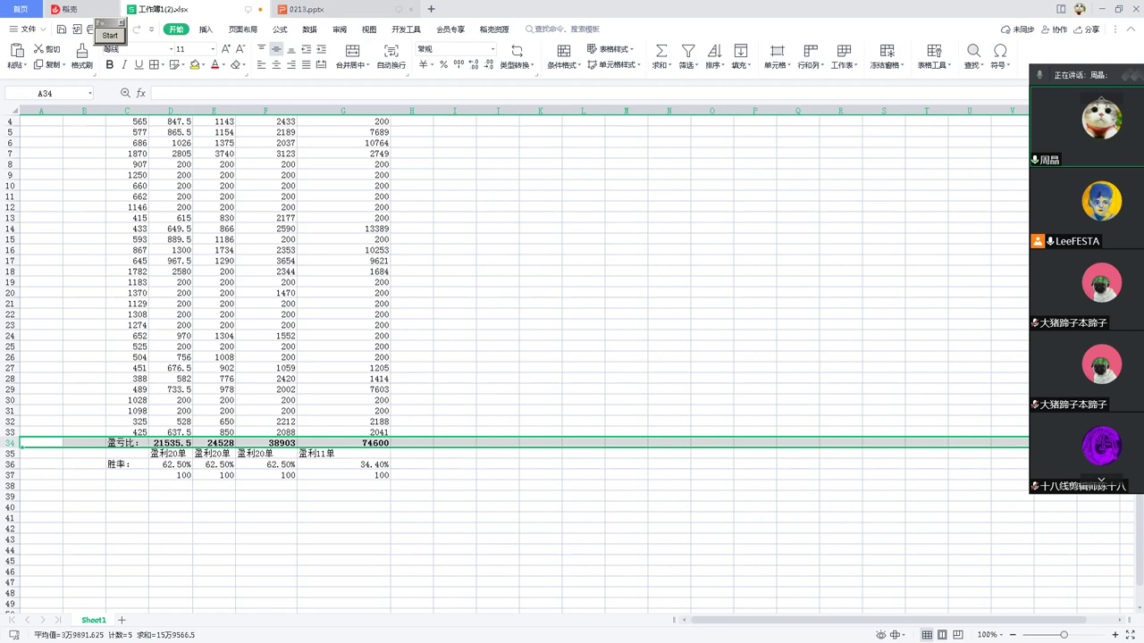
Inspect the 三倍周期时间线止盈 total in G34 and highlight that method's results in G2:G37
{"action": "left_click", "coordinate": [343, 443]}
{"action": "scroll", "coordinate": [197, 324], "scroll_direction": "up", "scroll_amount": 1}
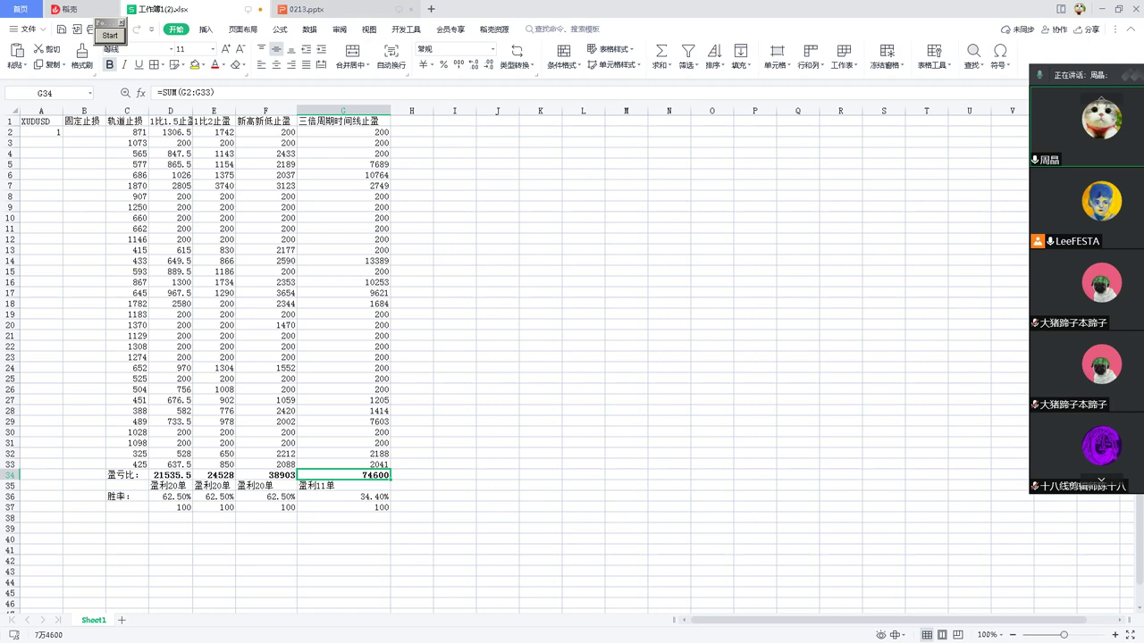
{"action": "left_click_drag", "start_coordinate": [344, 132], "coordinate": [344, 507]}
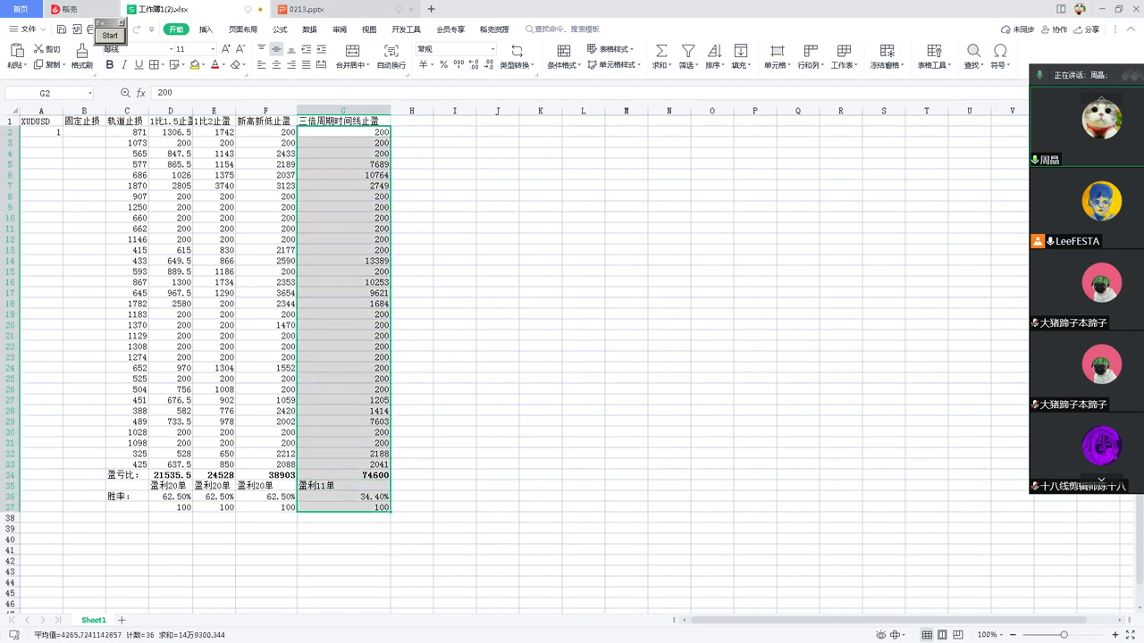
Point out the 胜率 label in C36 and contrast the whole row 36 with the 盈亏比 row 34
{"action": "left_click", "coordinate": [127, 507]}
{"action": "left_click", "coordinate": [127, 496]}
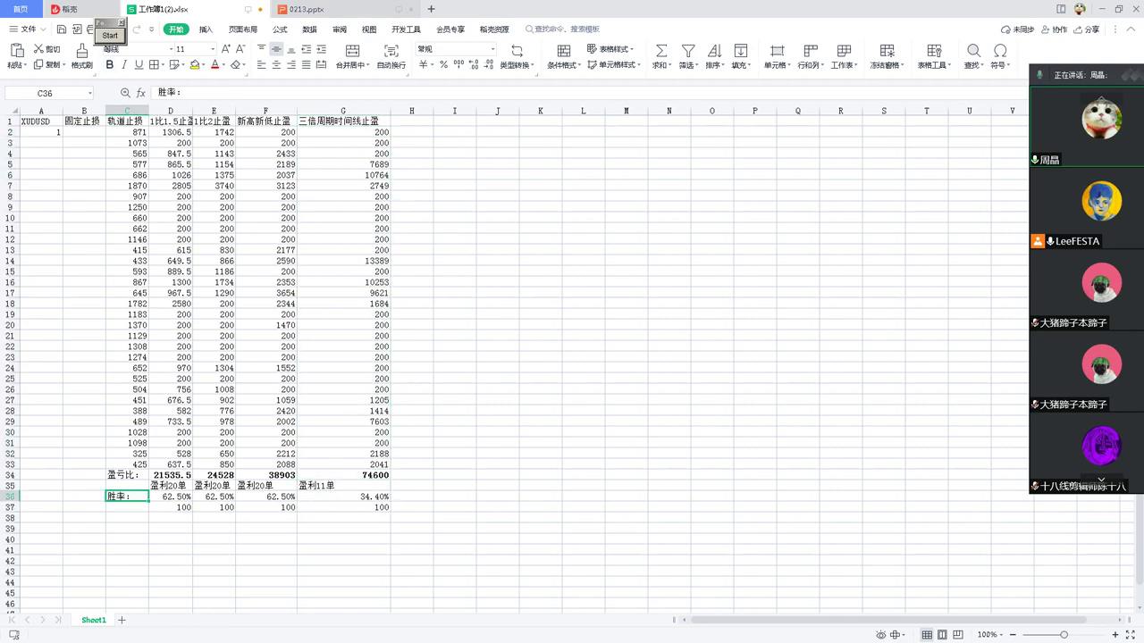
{"action": "left_click", "coordinate": [10, 497]}
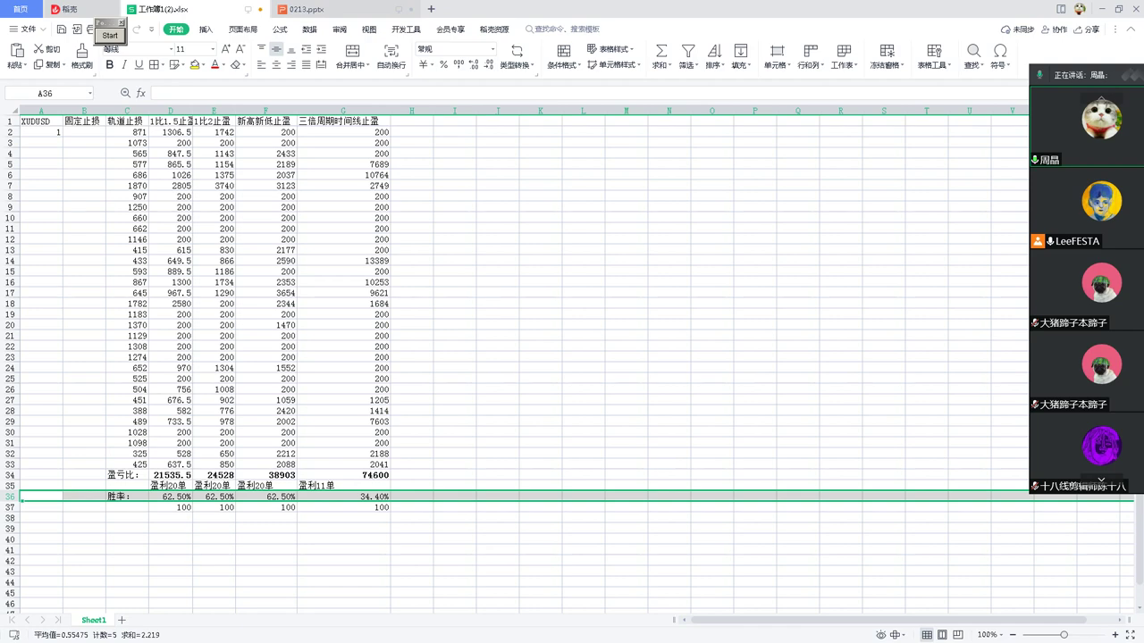
{"action": "left_click", "coordinate": [9, 474]}
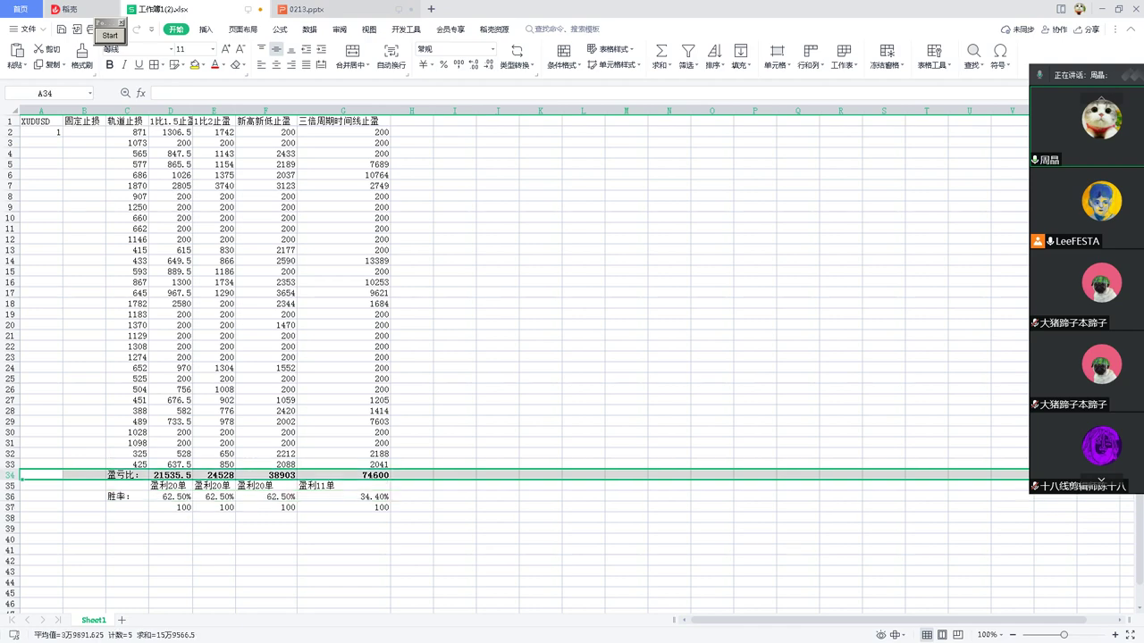
{"action": "left_click", "coordinate": [10, 496]}
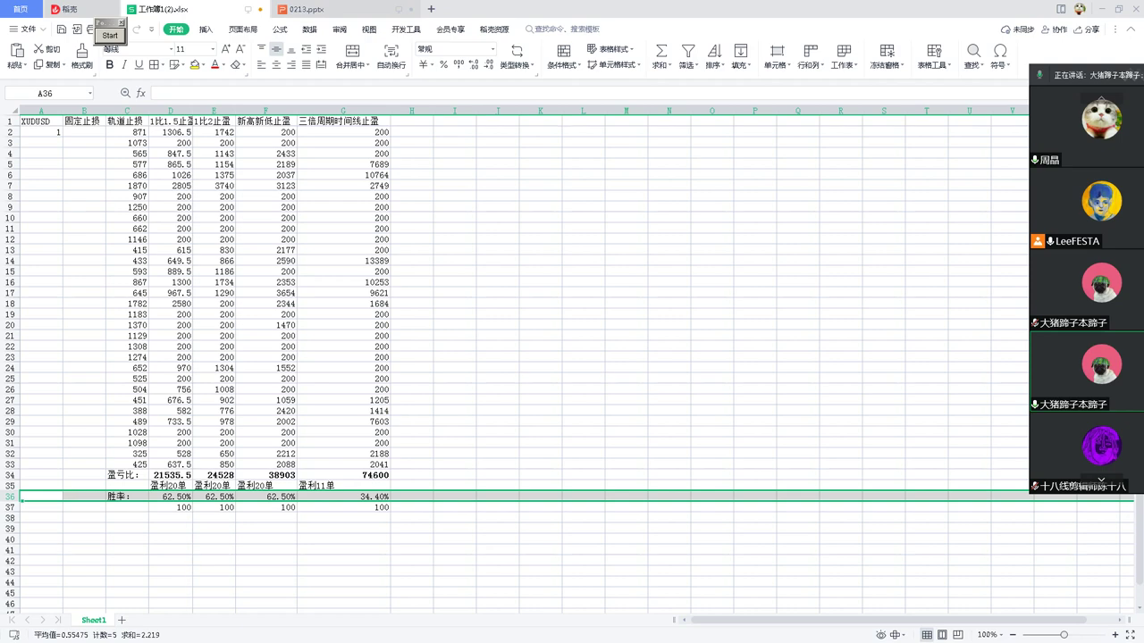
Inspect the 三倍周期时间线止盈 win rate in G36, and alternate between the 盈亏比 and 胜率 rows to weigh them
{"action": "left_click", "coordinate": [411, 518]}
{"action": "left_click", "coordinate": [343, 507]}
{"action": "left_click", "coordinate": [343, 496]}
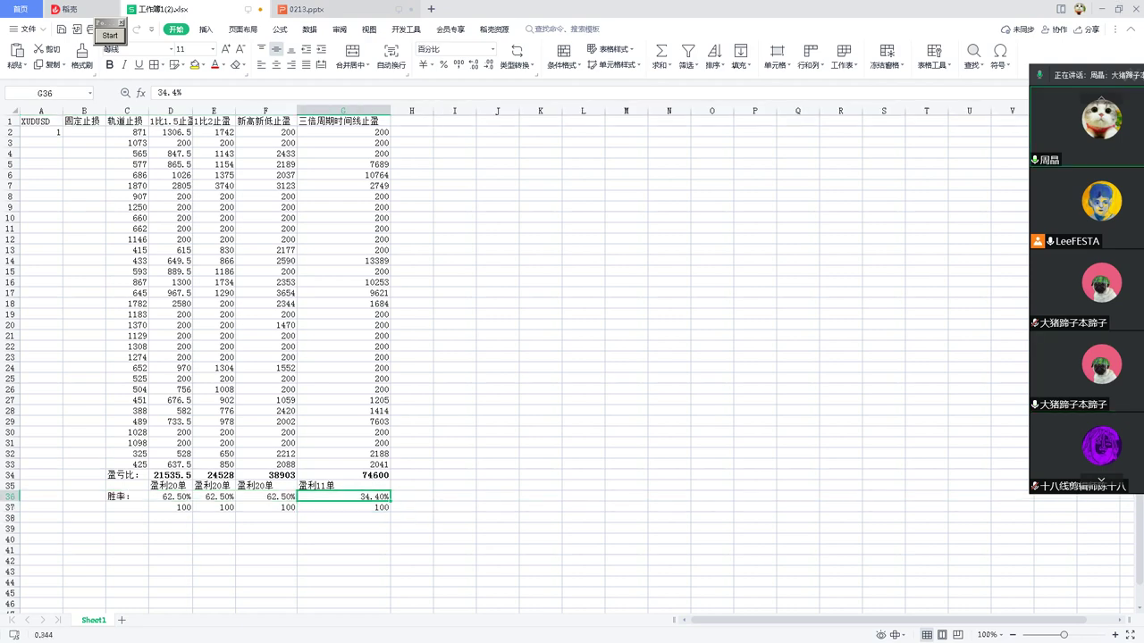
{"action": "left_click", "coordinate": [9, 475]}
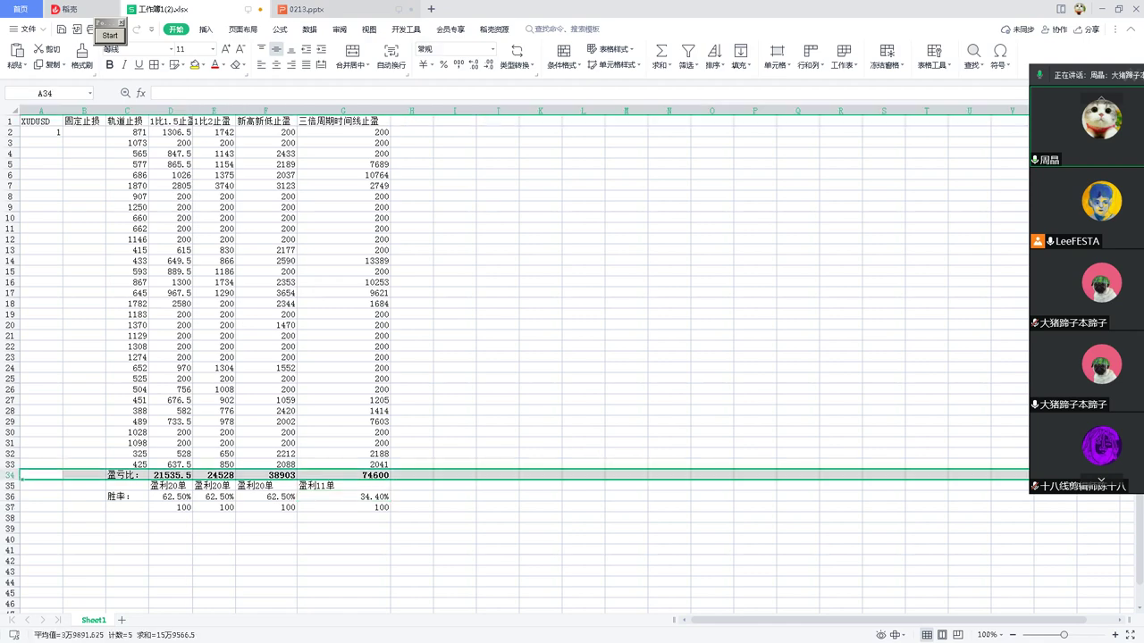
{"action": "left_click", "coordinate": [10, 496]}
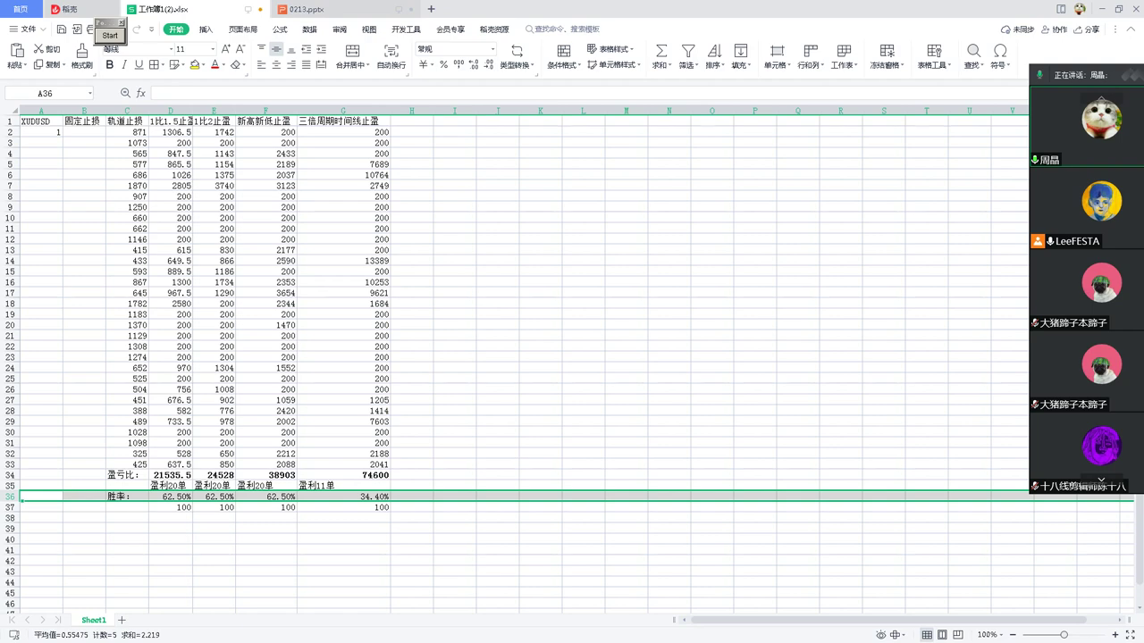
{"action": "left_click", "coordinate": [9, 474]}
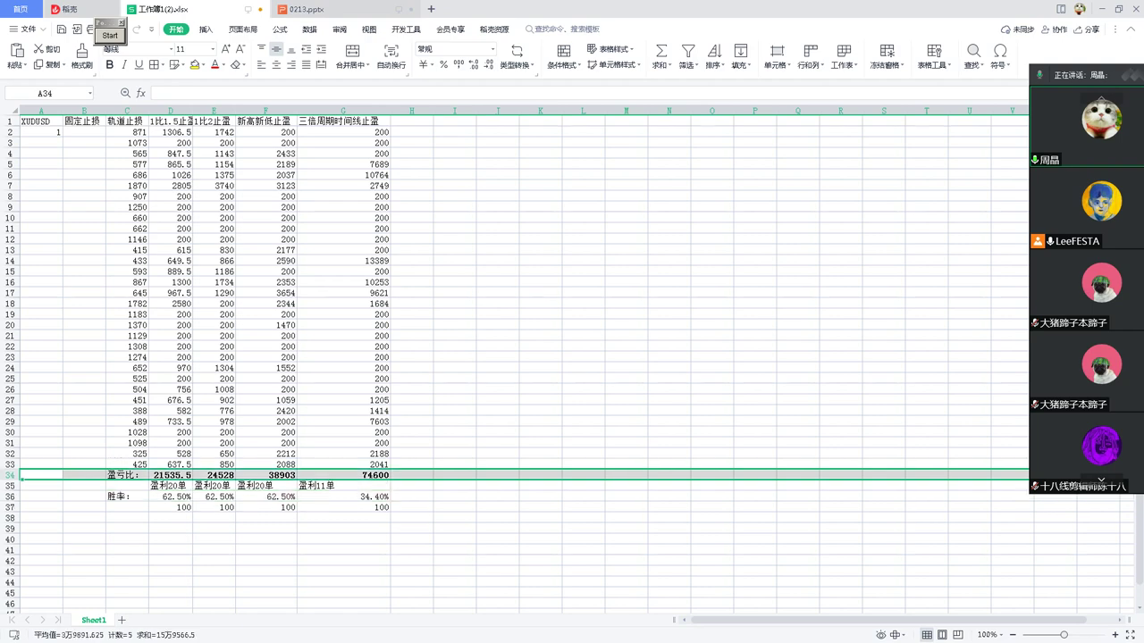
{"action": "left_click", "coordinate": [10, 496]}
{"action": "left_click", "coordinate": [10, 475]}
{"action": "left_click", "coordinate": [126, 496]}
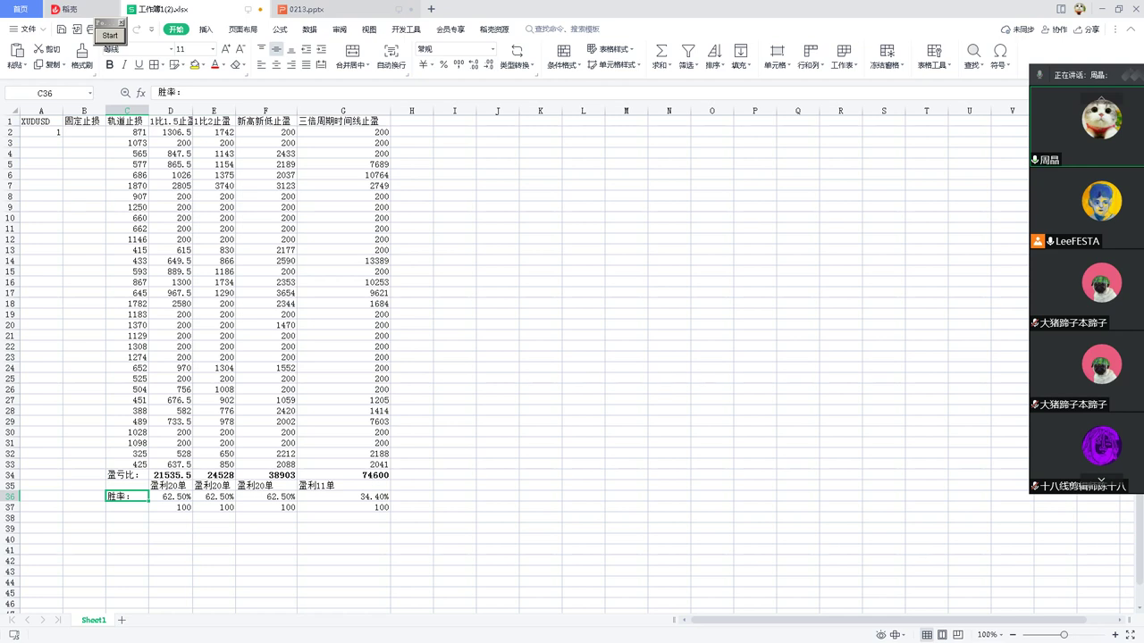
{"action": "left_click", "coordinate": [10, 474]}
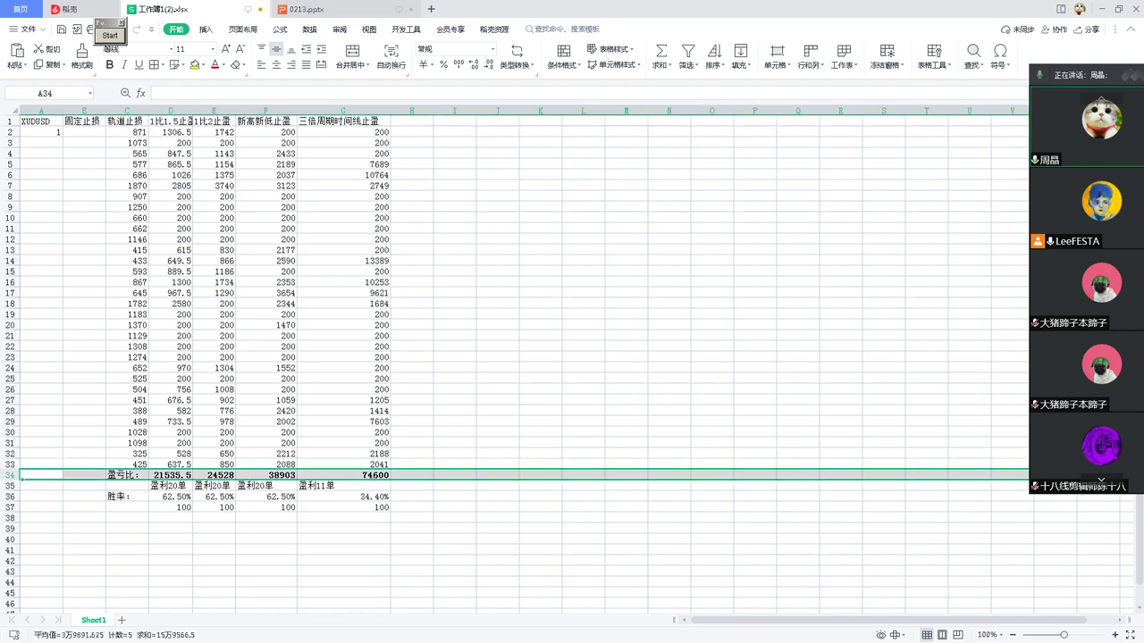
Close the workbook 工作簿1(2).xlsx without saving its changes, and show the presentation 0213.pptx in a maximized window
{"action": "left_click_drag", "start_coordinate": [572, 9], "coordinate": [626, 158]}
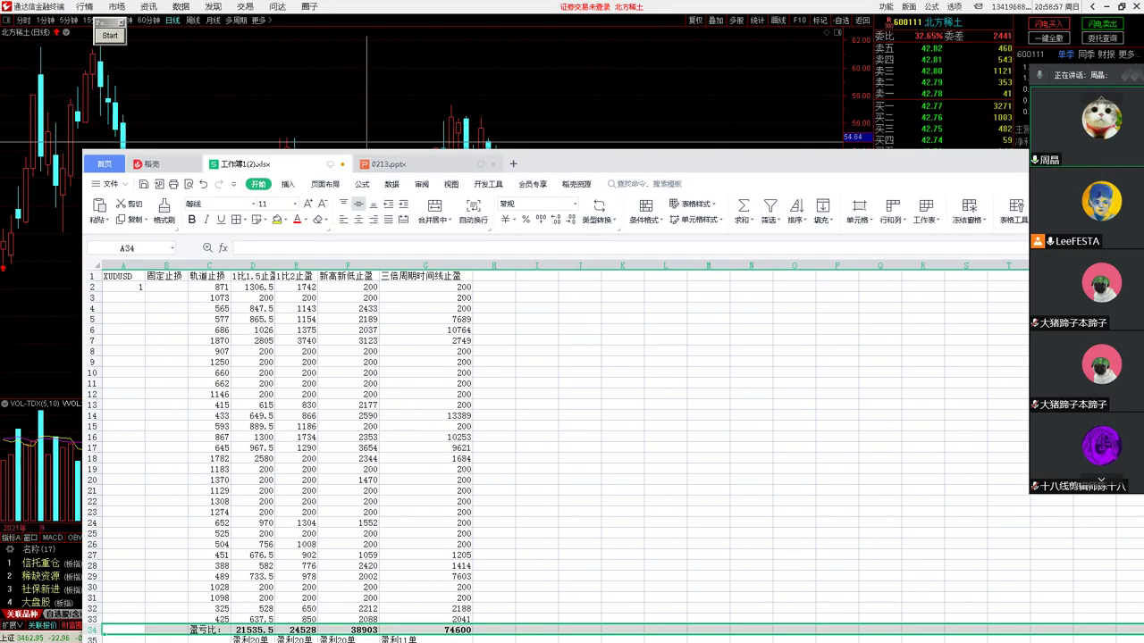
{"action": "key", "text": "alt+F4"}
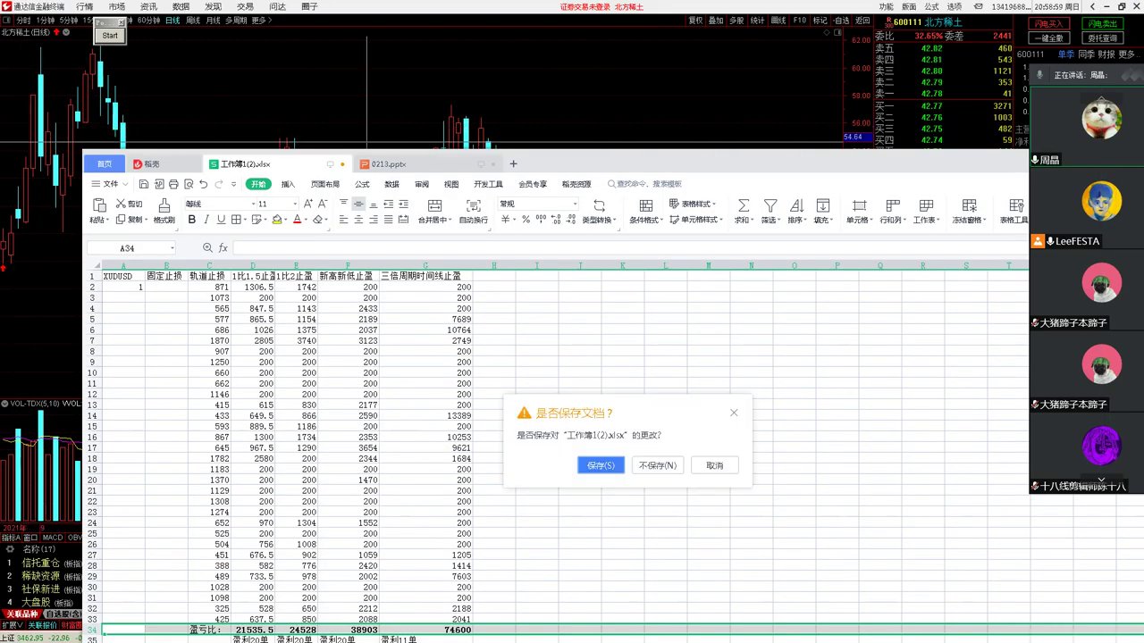
{"action": "left_click", "coordinate": [657, 465]}
{"action": "left_click_drag", "start_coordinate": [527, 167], "coordinate": [491, 69]}
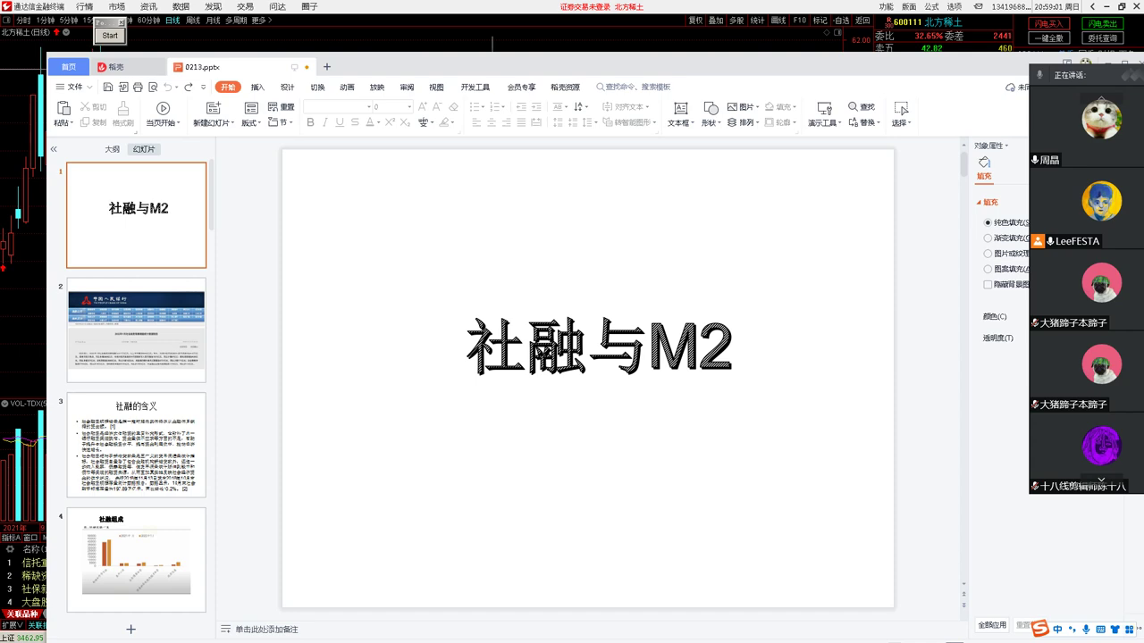
{"action": "key", "text": "super+Up"}
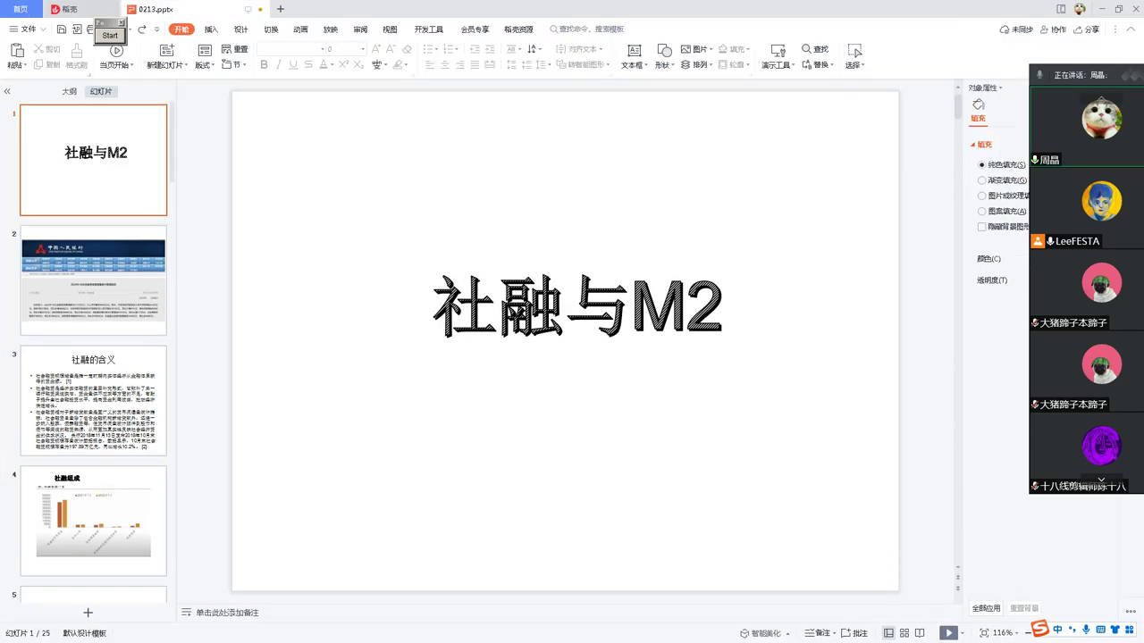
Highlight the title 社融与M2 on slide 1, and go to slide 2 with the People's Bank of China report
{"action": "left_click_drag", "start_coordinate": [434, 306], "coordinate": [734, 306]}
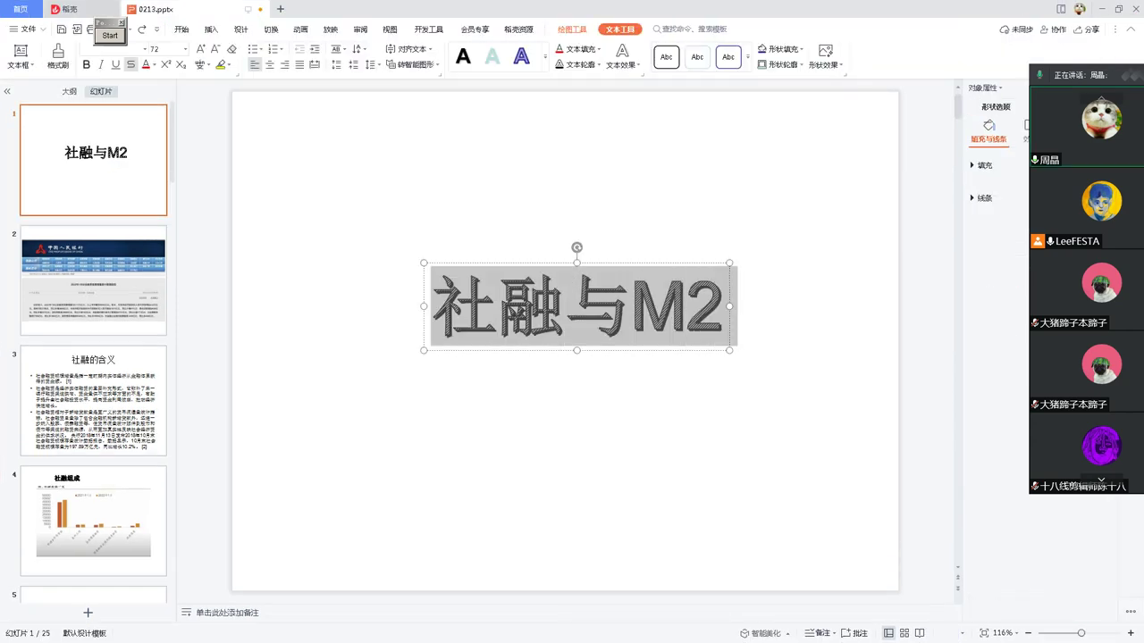
{"action": "key", "text": "shift+Left"}
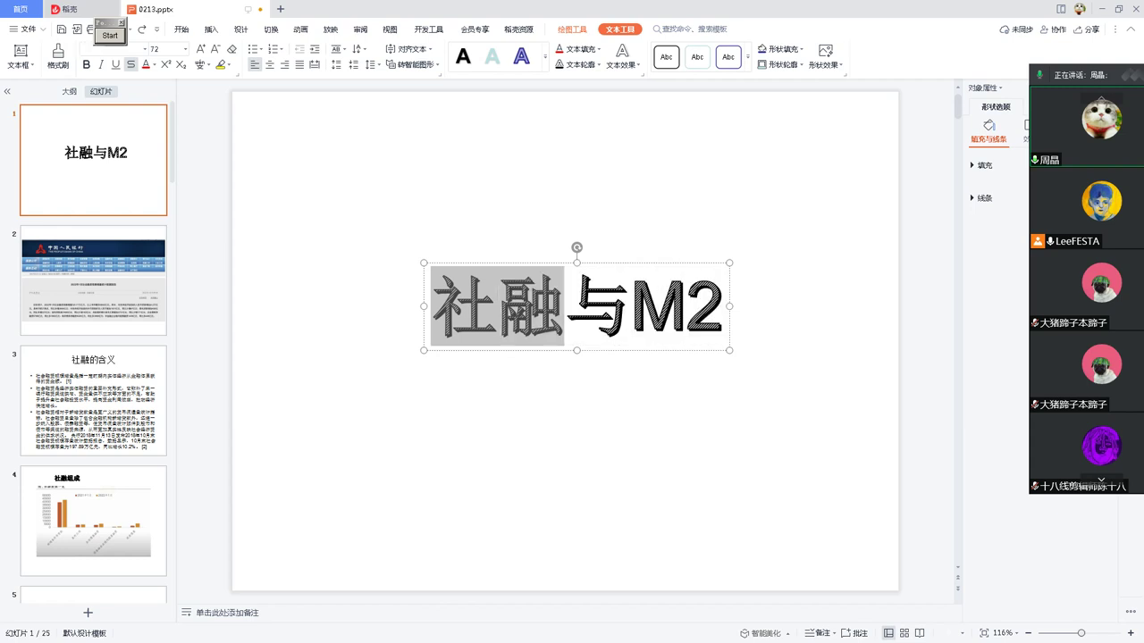
{"action": "key", "text": "shift+Right"}
{"action": "key", "text": "shift+Left"}
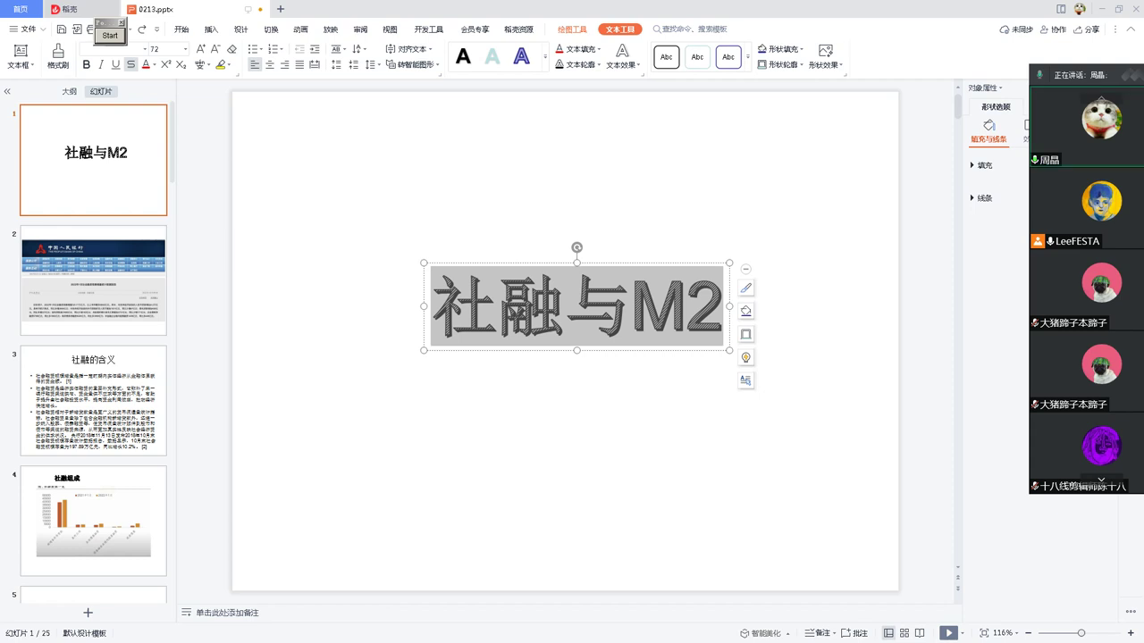
{"action": "left_click", "coordinate": [93, 281]}
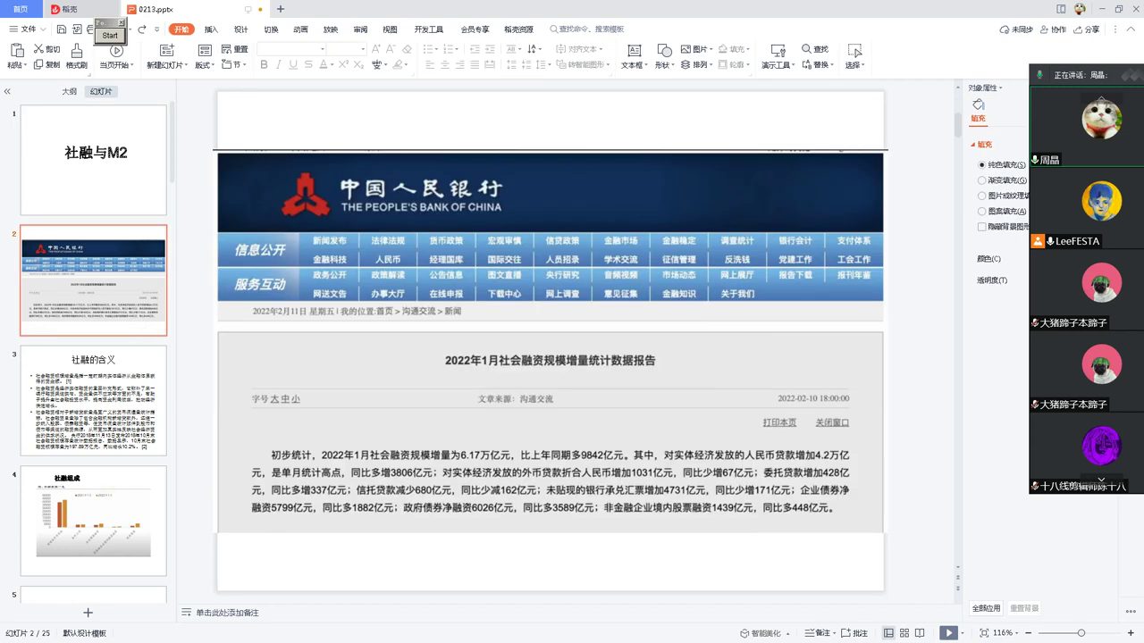